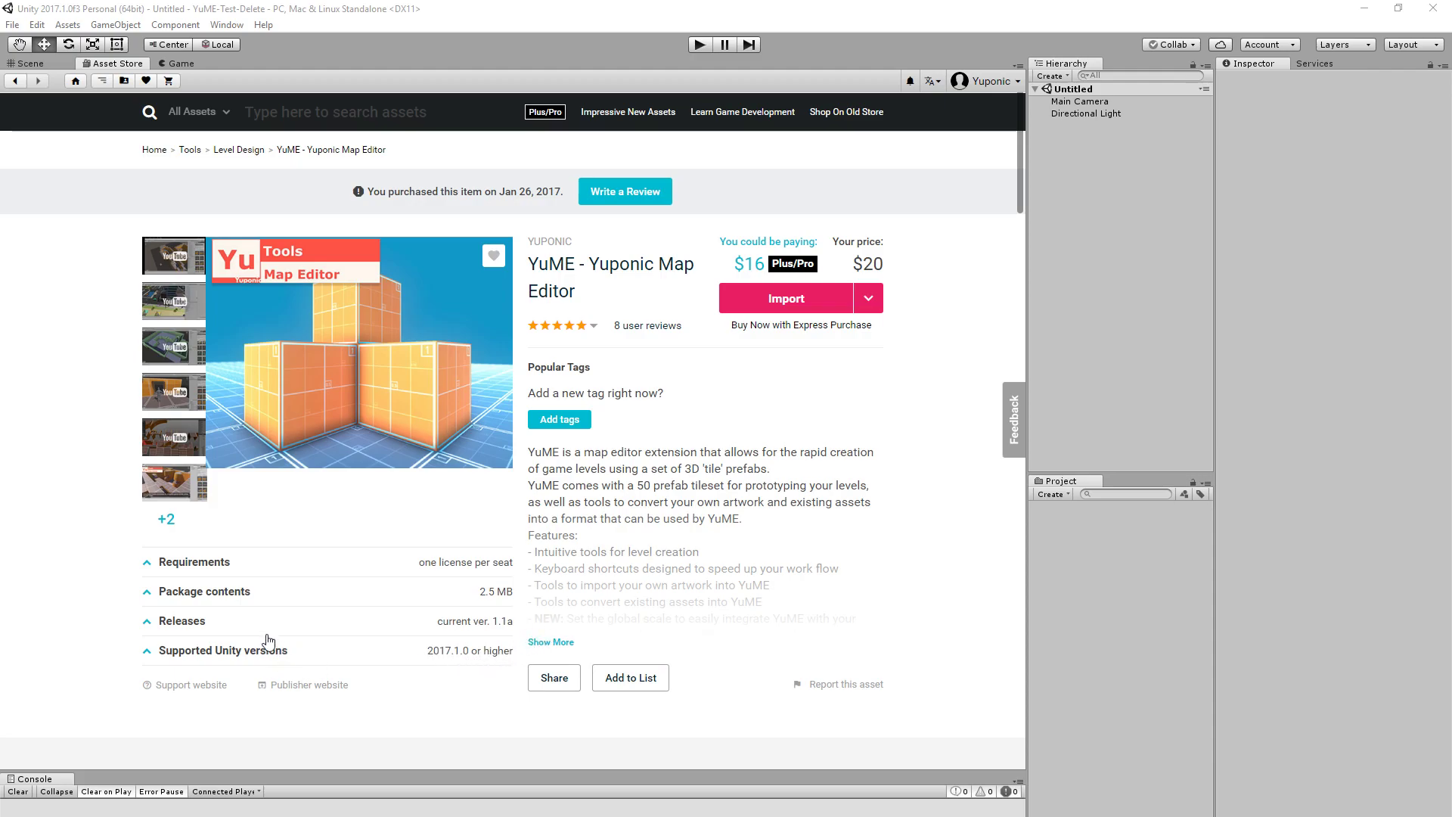
Expand the release information of the YuME map editor asset and read the version 1.1a notes
left_click(467, 622)
scroll(363, 707, "down", 1)
scroll(365, 711, "down", 2)
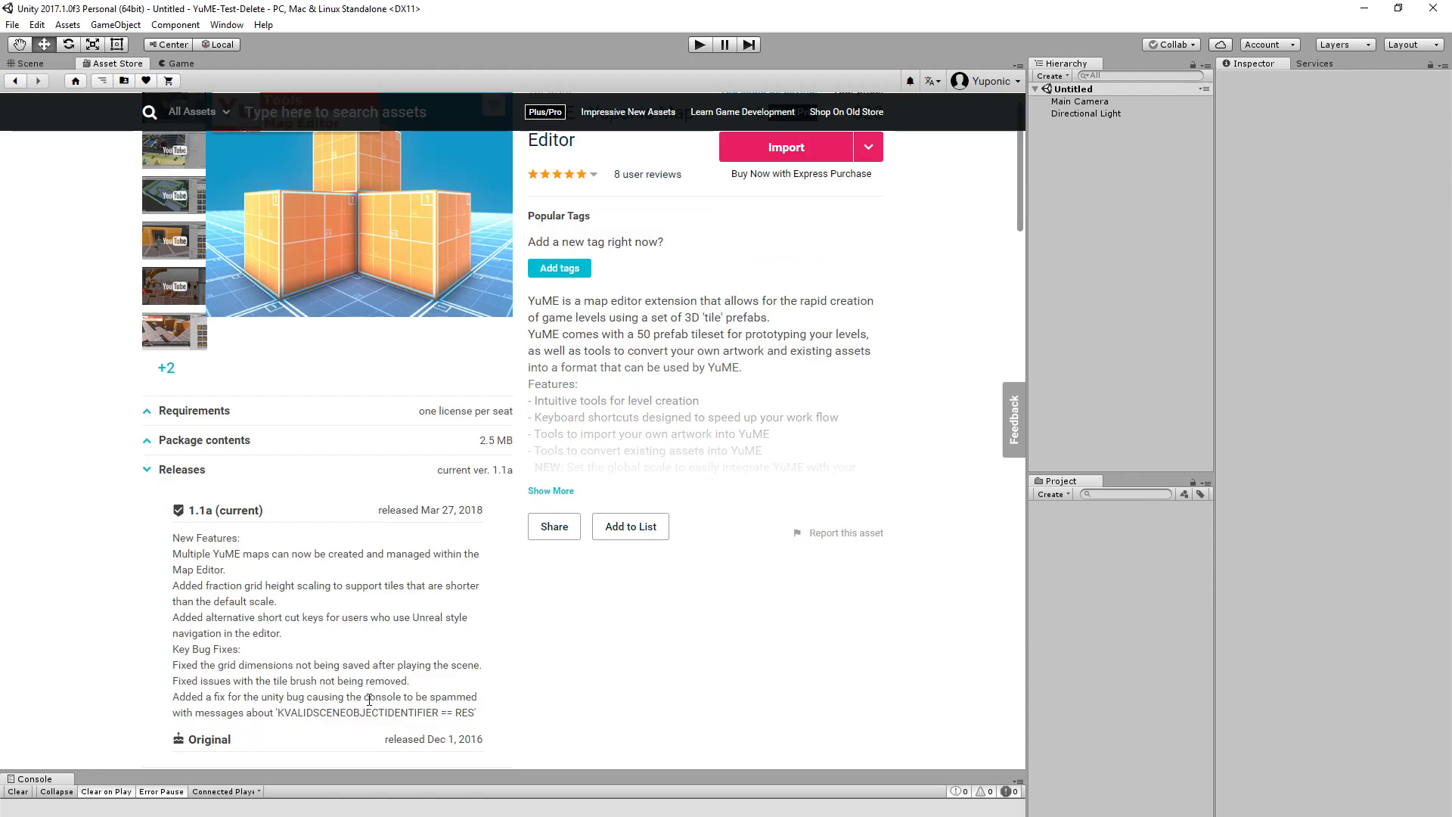
Preview the YuME package contents and examine the YuME_mapManagerFunctions.cs and YuME_MapManagerUI.cs script entries
scroll(347, 692, "up", 3)
left_click(243, 592)
left_click(441, 643)
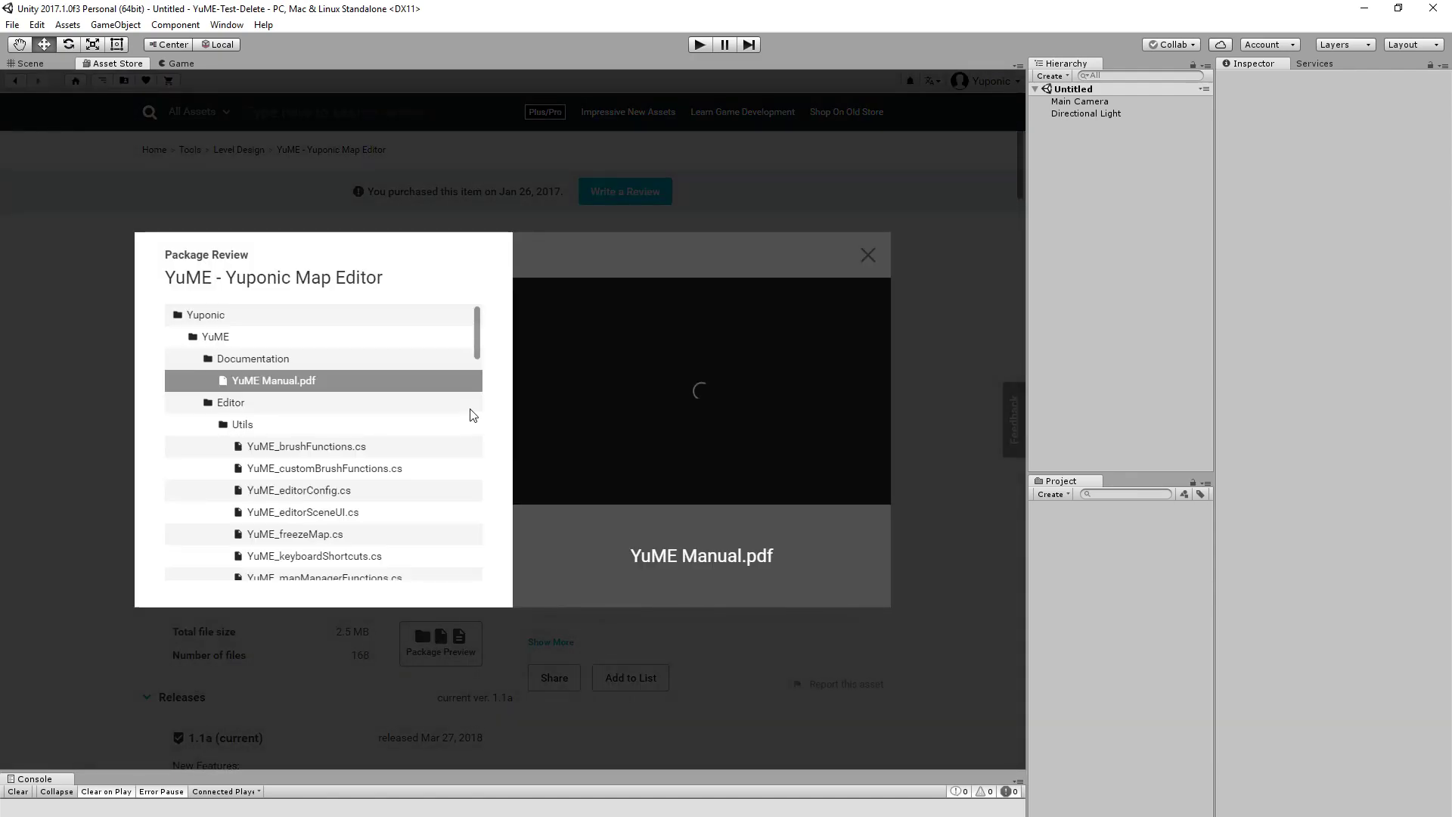
scroll(391, 476, "down", 1)
scroll(393, 509, "down", 1)
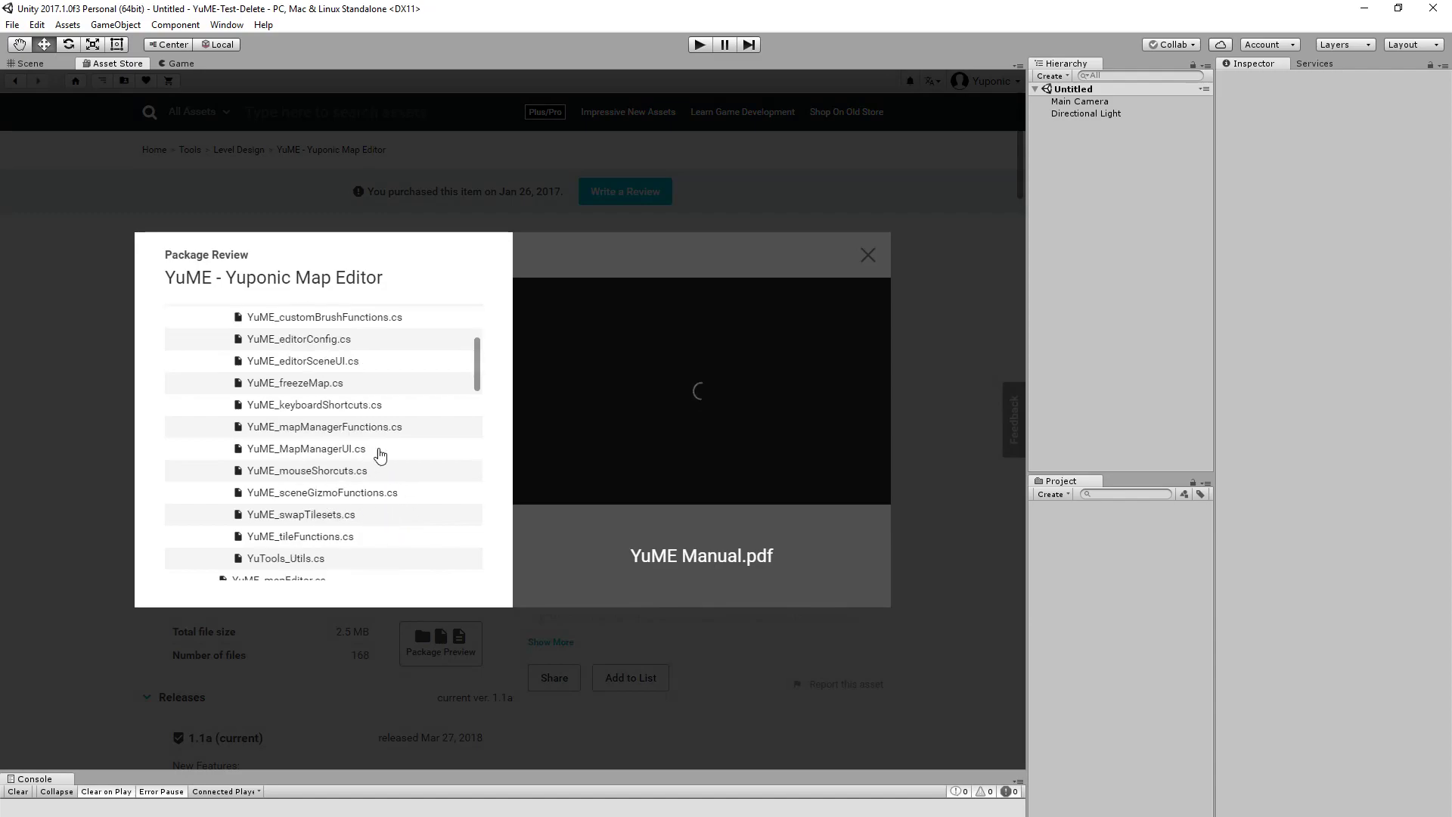
left_click(378, 428)
left_click(353, 451)
left_click(351, 428)
left_click(337, 447)
left_click(344, 429)
left_click(346, 446)
left_click_drag(348, 429, 354, 426)
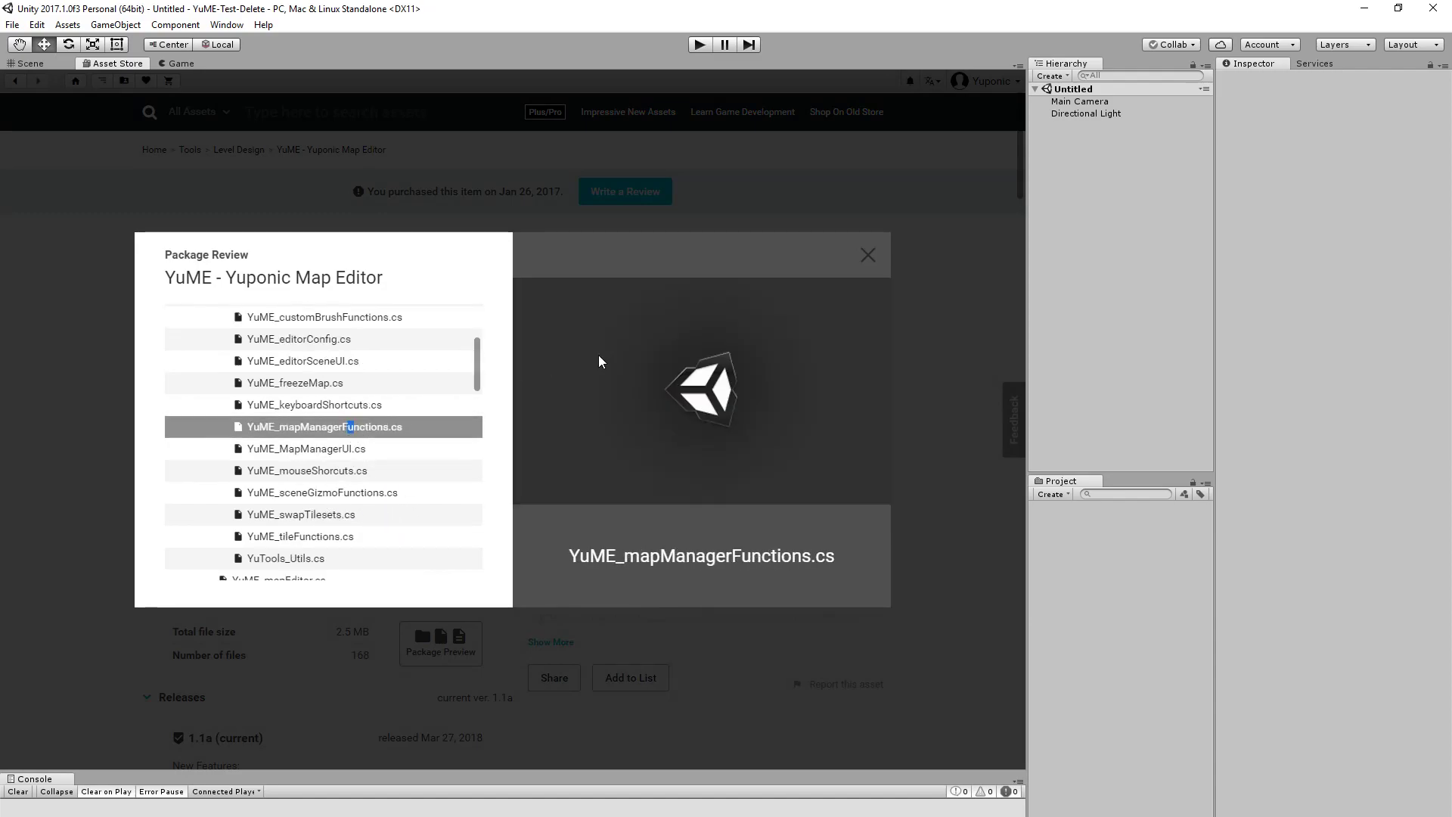
left_click(865, 256)
Review the file list offered for importing the YuME package, without importing it
left_click(784, 300)
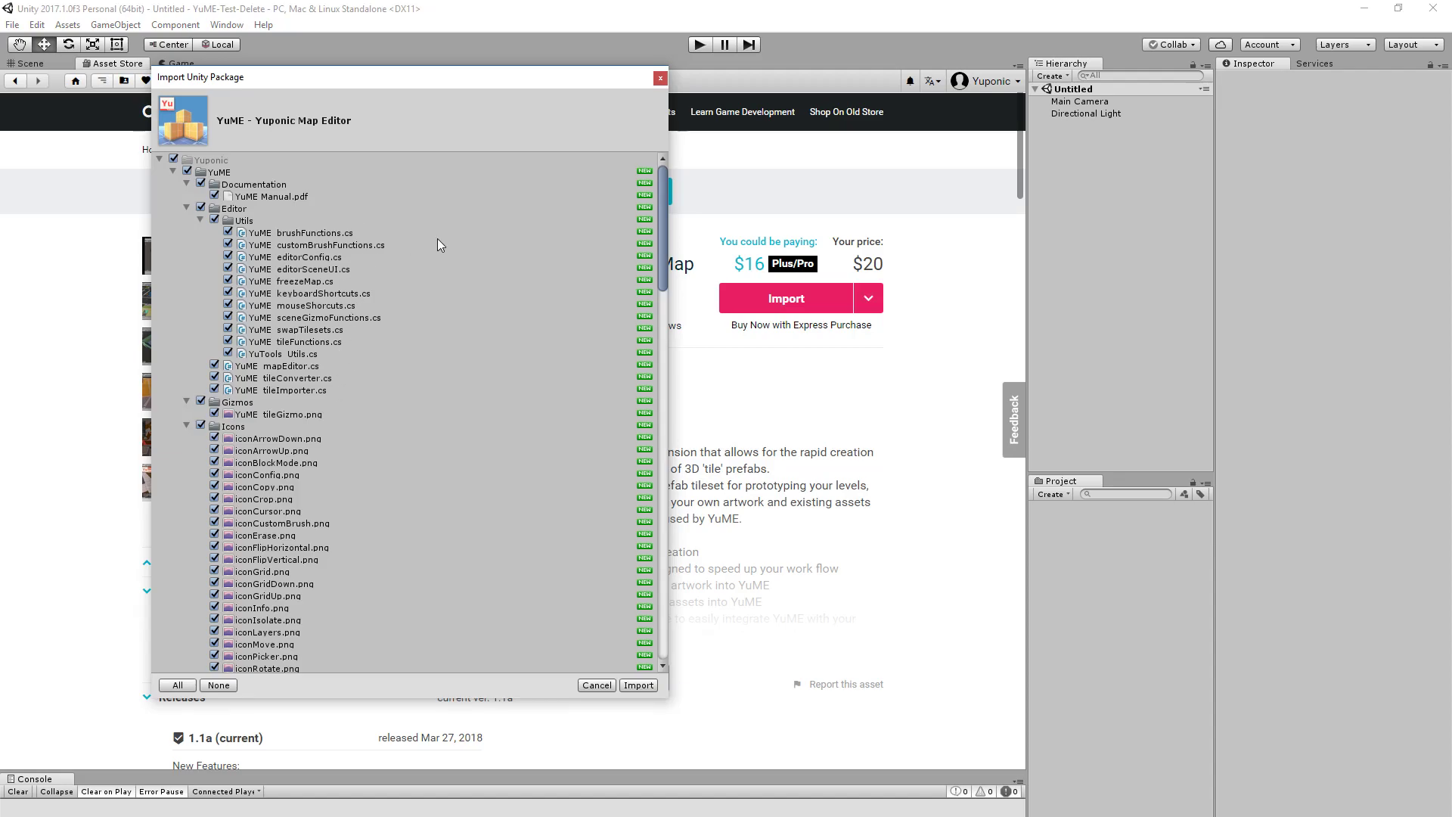
left_click(660, 79)
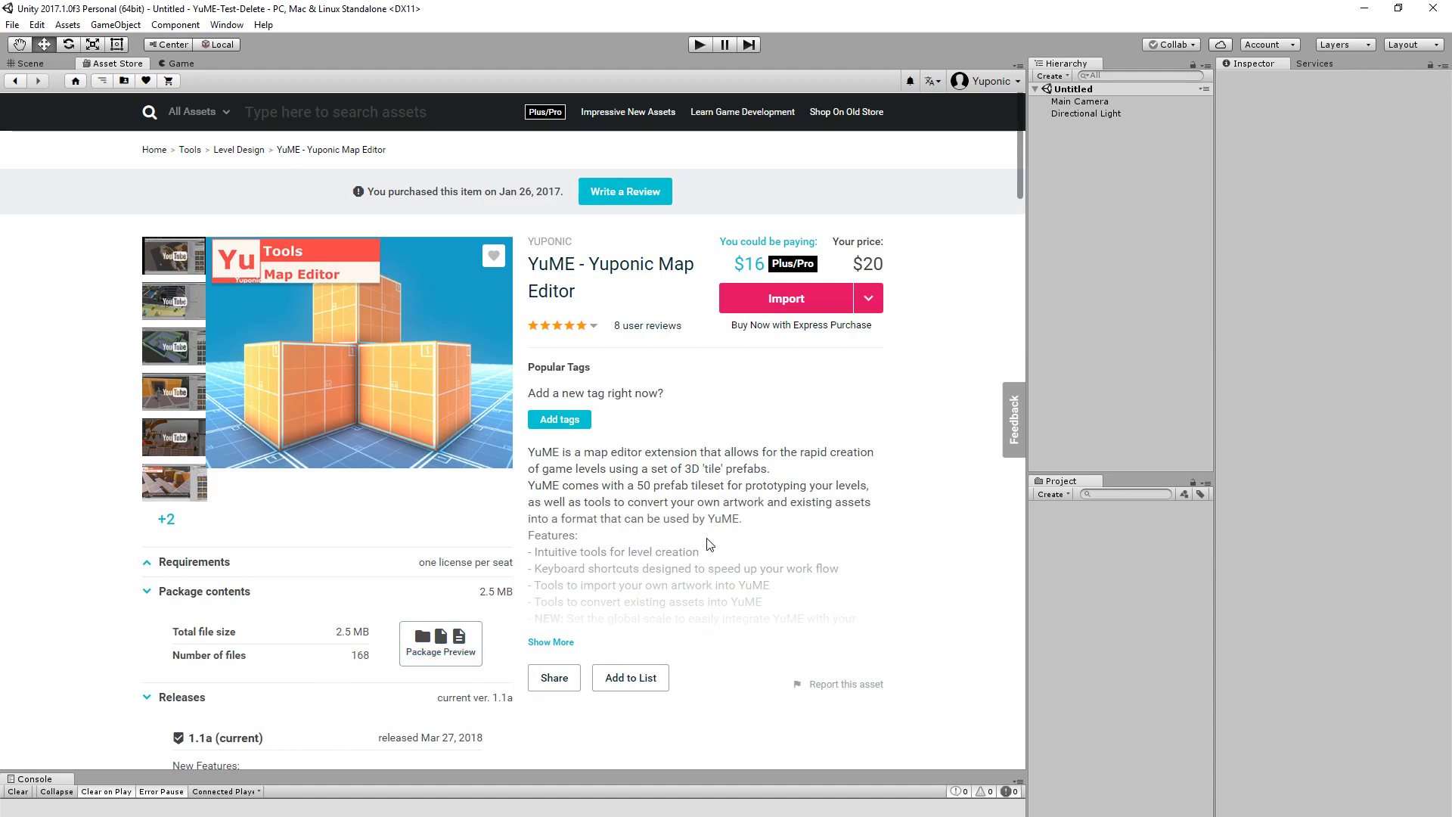
Switch to the YuME-Release project, add the YuME map editor objects to the scene and enable YuME
left_click(833, 816)
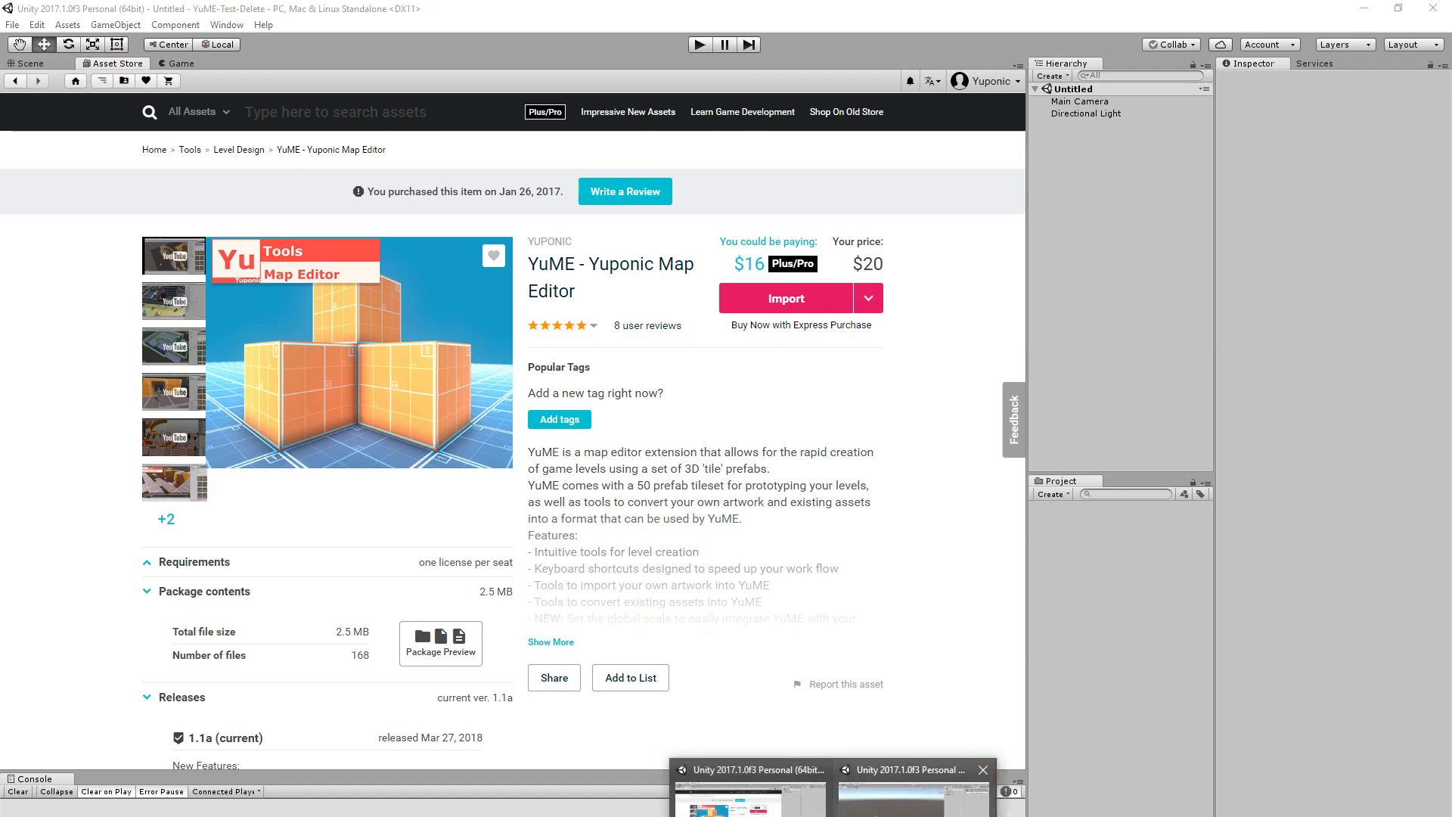
left_click(914, 803)
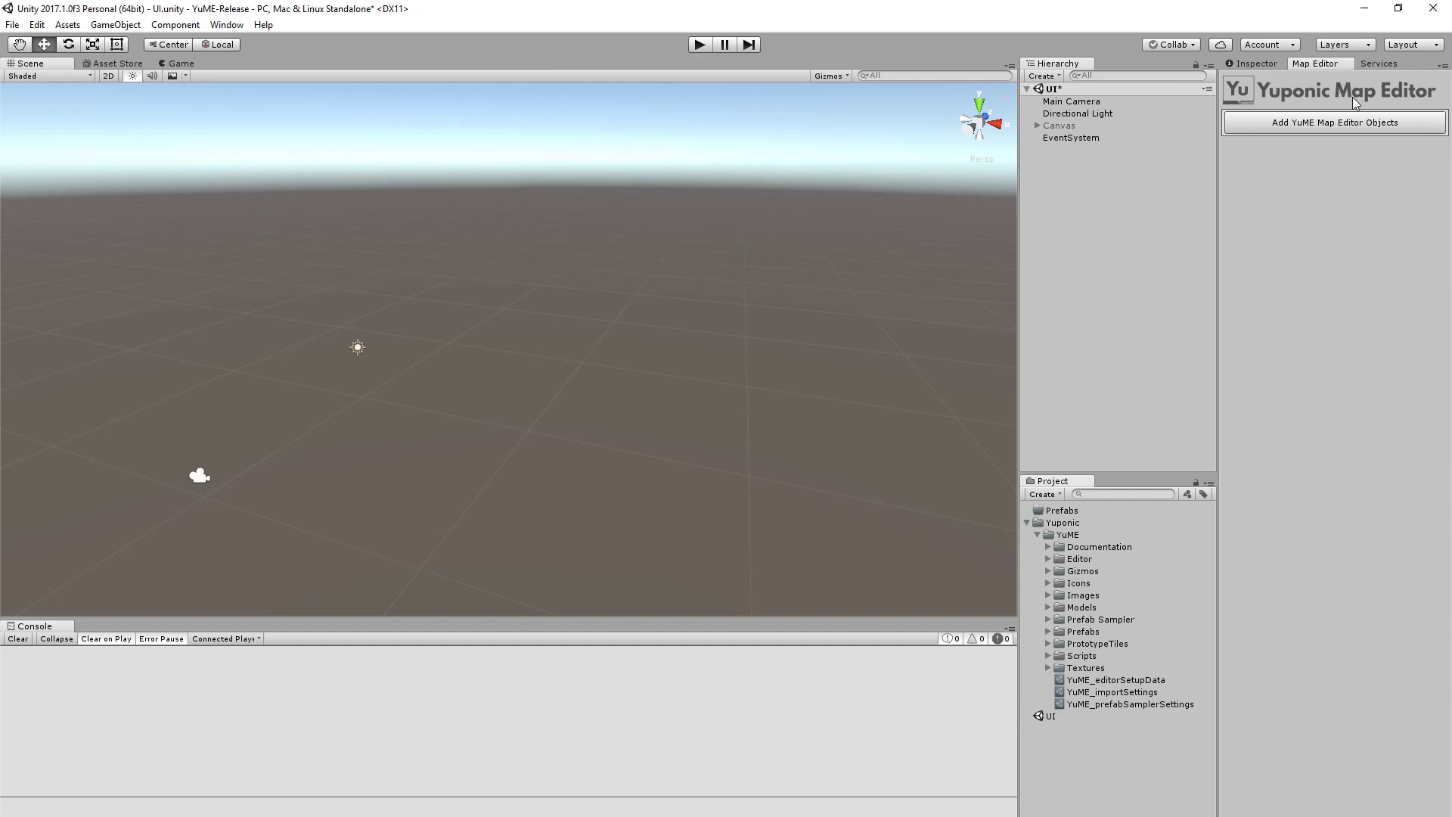
left_click(1322, 124)
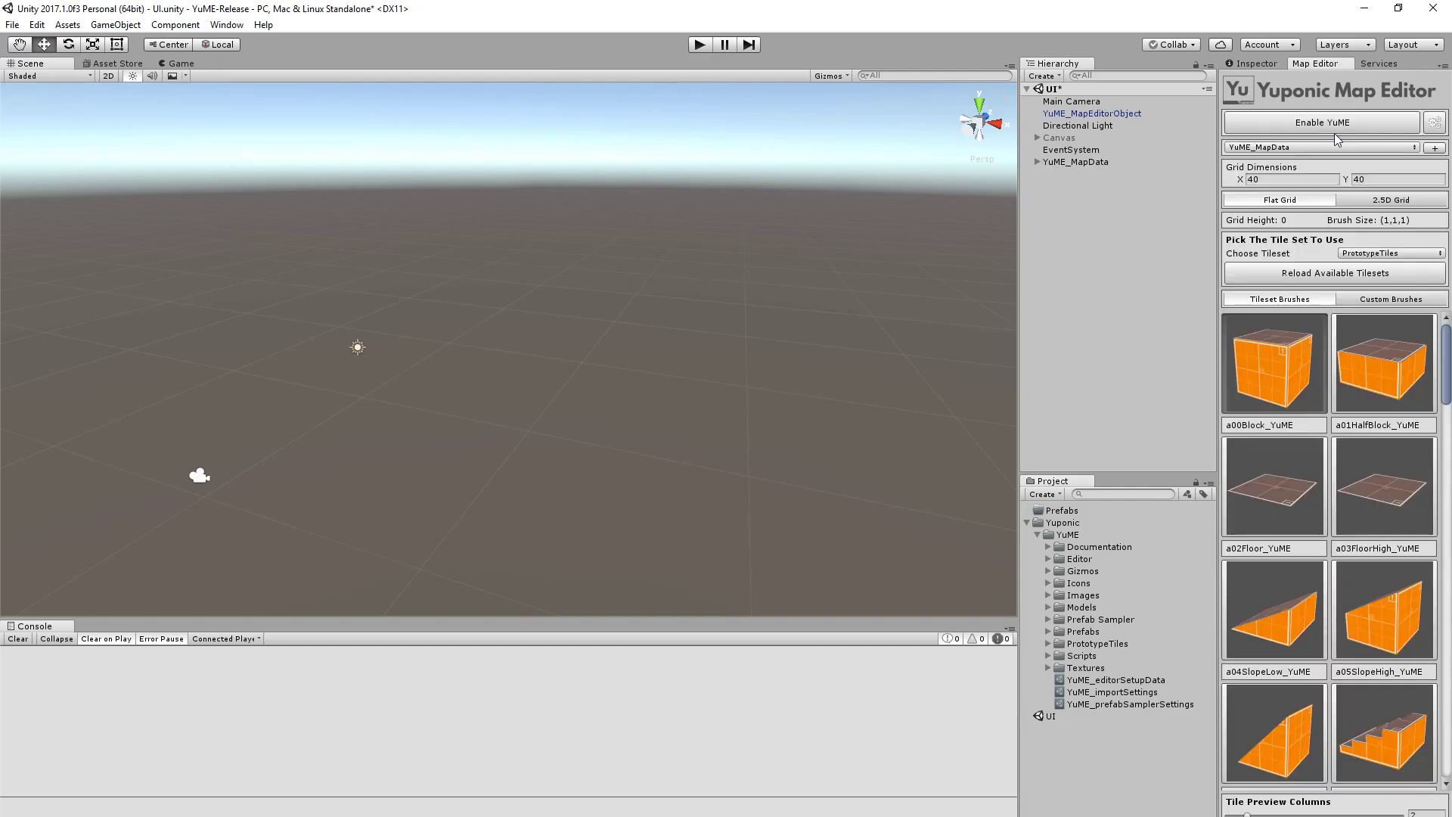
left_click(1335, 123)
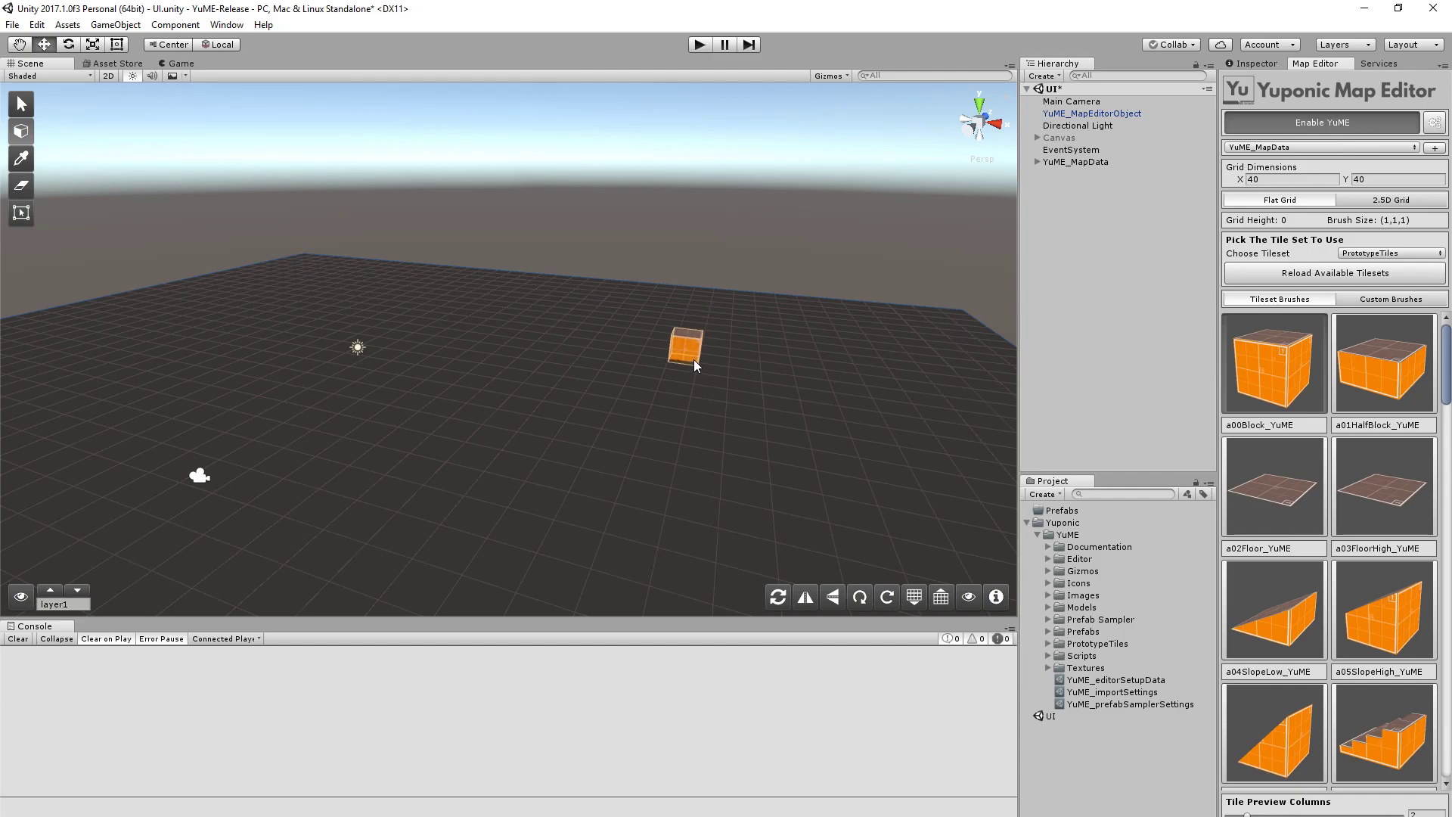
Paint a solid rectangular slab, four tiles wide, on the grid with the a00Block_YuME tile
scroll(687, 360, "down", 3)
left_click_drag(621, 353, 577, 456, "alt")
mouse_move(475, 461)
middle_mouse_down()
mouse_move(558, 375)
mouse_move(593, 461)
middle_mouse_up()
scroll(669, 397, "up", 8)
mouse_move(709, 344)
left_mouse_down()
mouse_move(676, 408)
mouse_move(779, 482)
left_mouse_up()
mouse_move(779, 417)
left_mouse_down()
mouse_move(718, 420)
mouse_move(715, 440)
left_mouse_up()
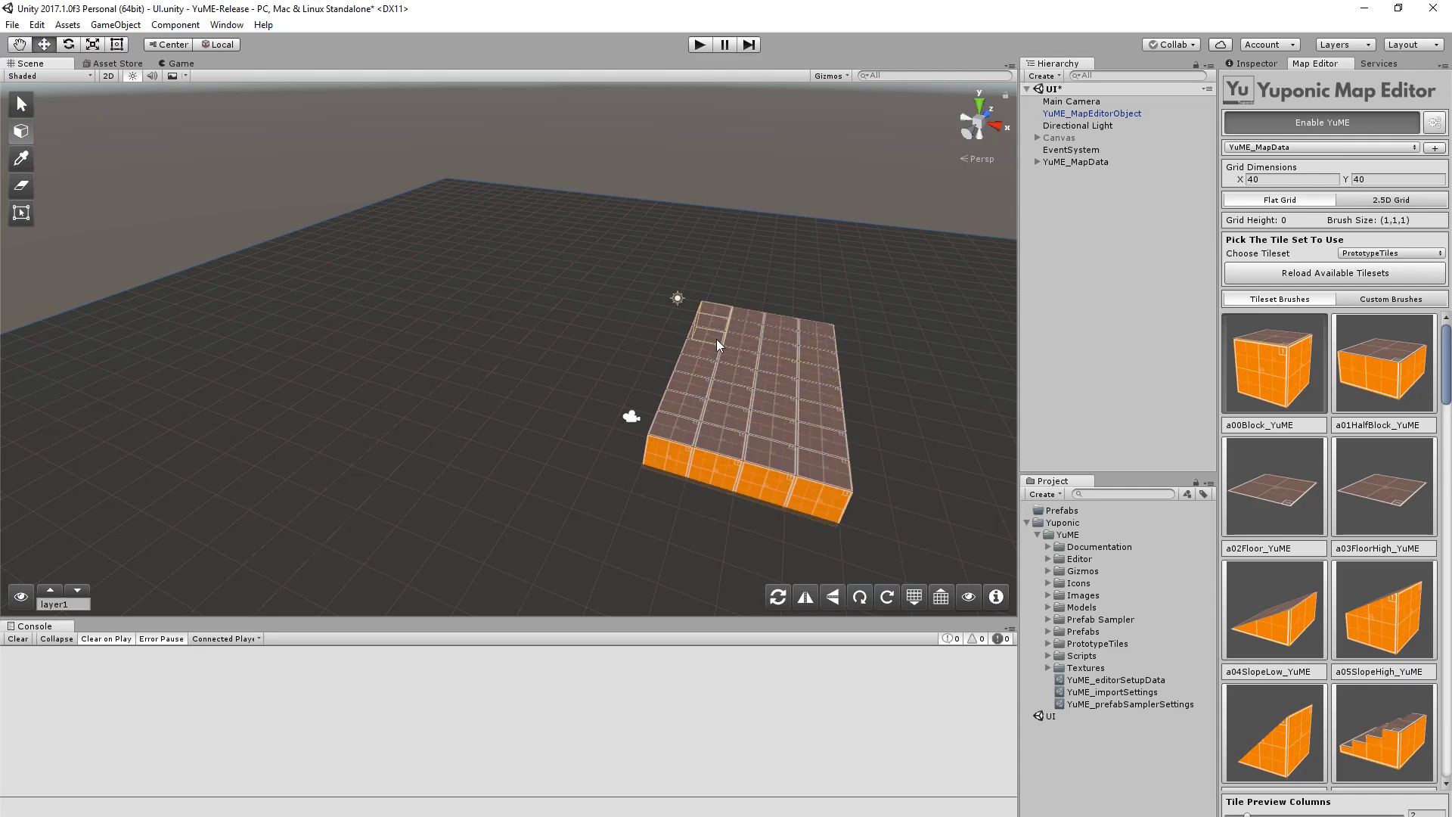
Place a row of four high-slope tiles along the slab's far end at grid height 1, and return the grid to height 0
key("=")
key("bracketright")
key("bracketright")
key("bracketright")
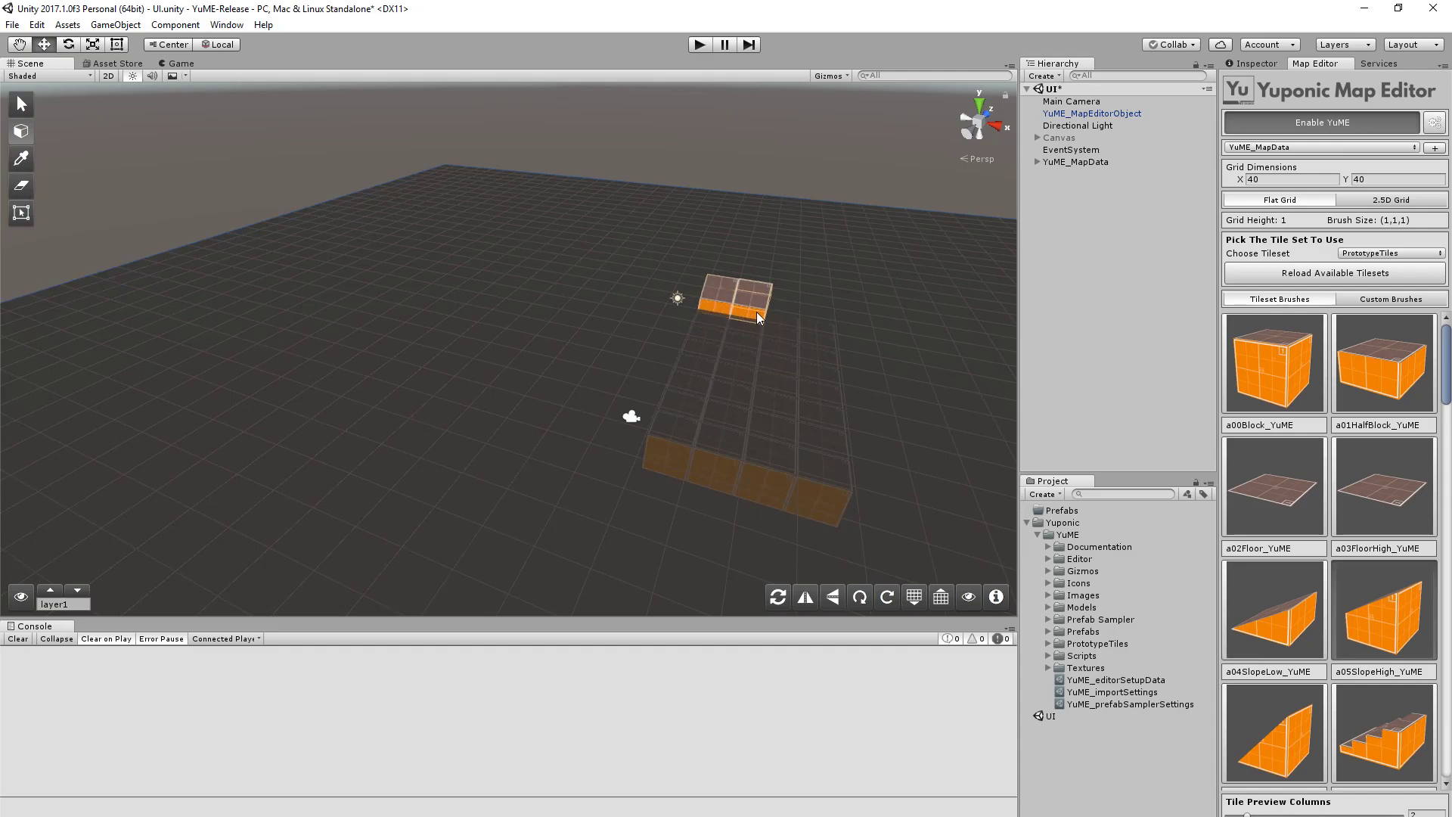
left_click_drag(826, 339, 753, 393, "alt")
middle_click_drag(484, 450, 529, 396)
left_click_drag(425, 375, 404, 360, "shift")
scroll(456, 461, "down", 5, "alt")
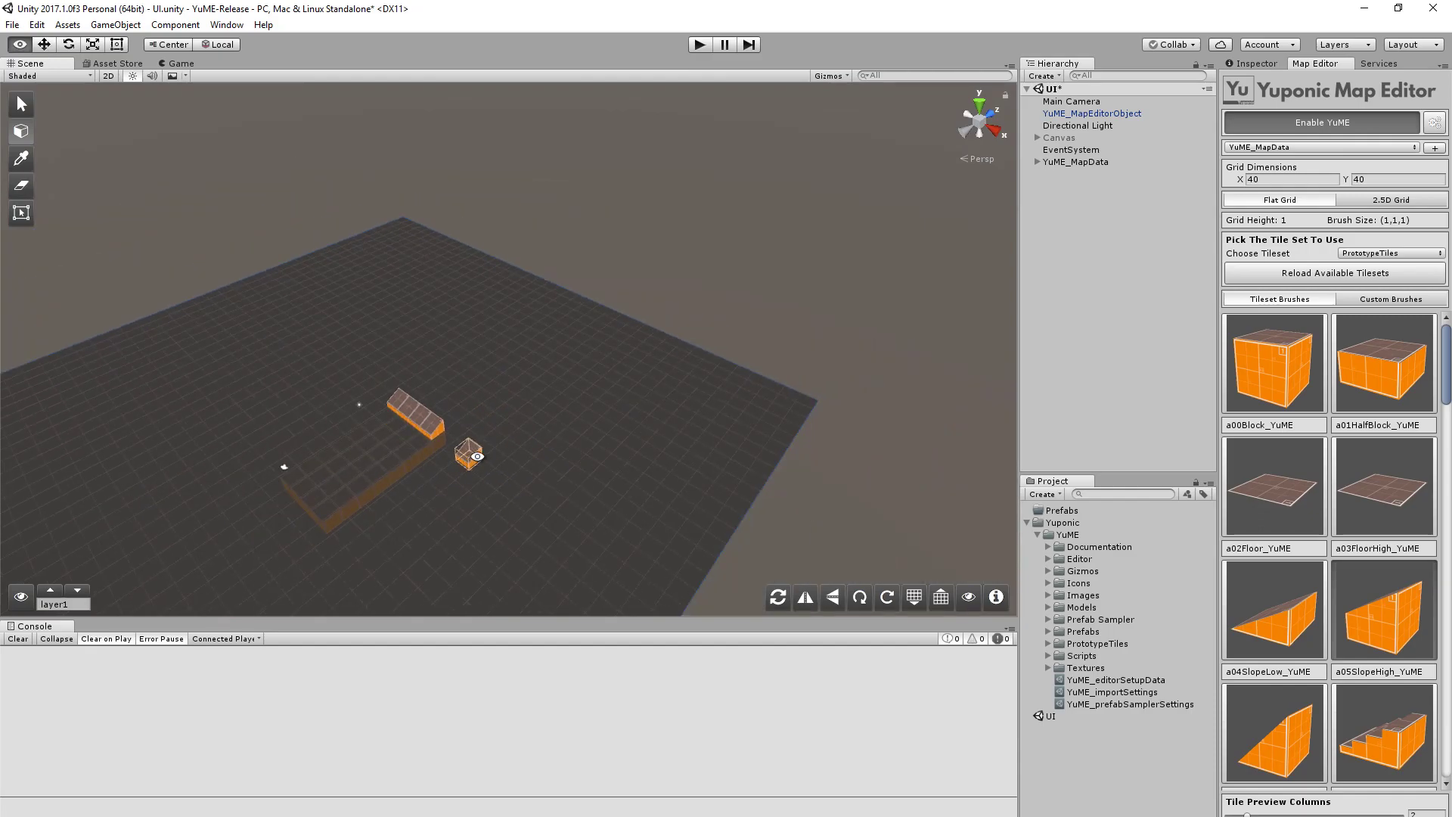
scroll(482, 455, "down", 1, "shift")
left_click_drag(484, 487, 630, 454, "alt")
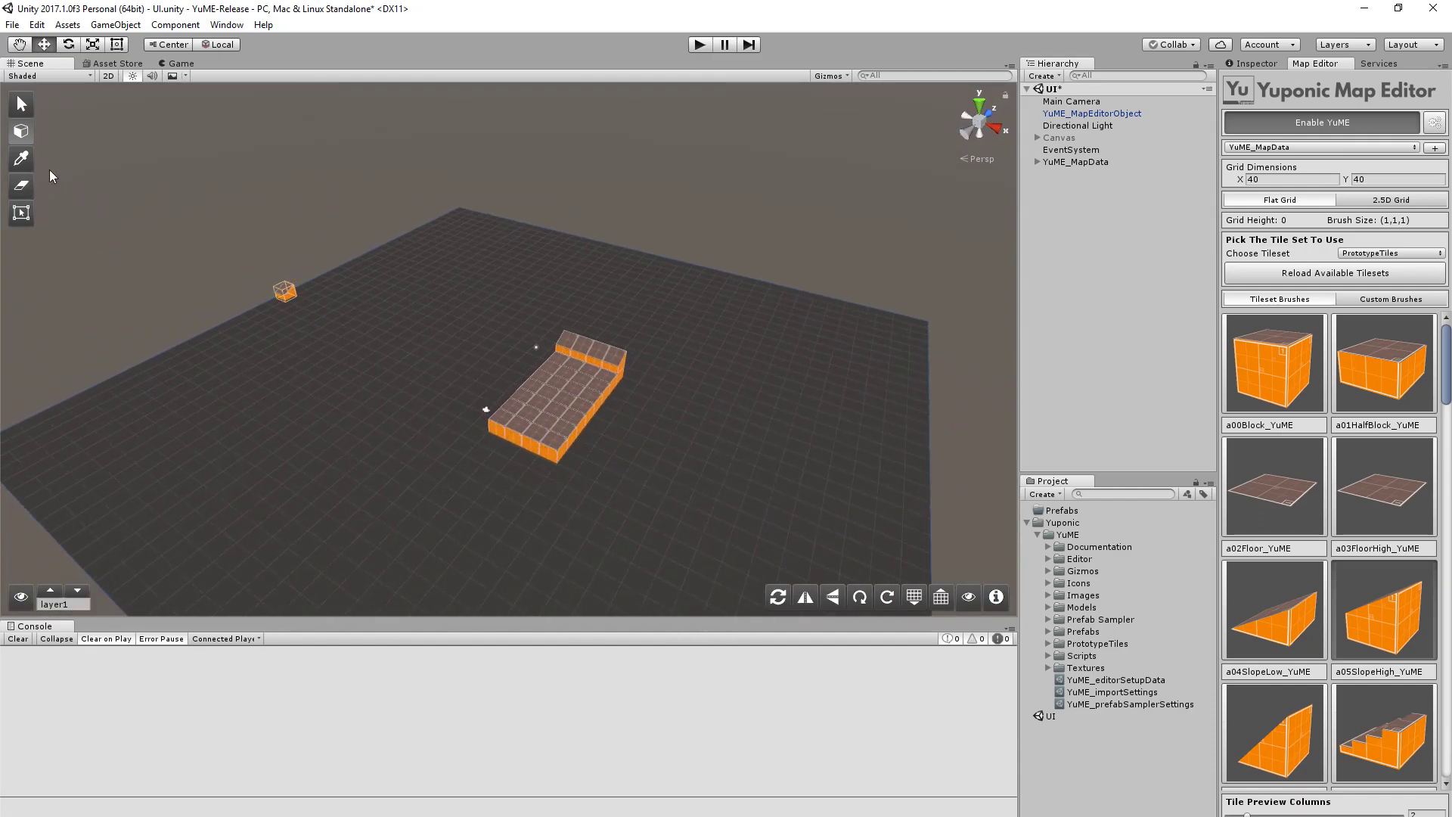
Leave the tile brush for the selection cursor and freeze the map
left_click(22, 106)
scroll(623, 408, "up", 5, "alt")
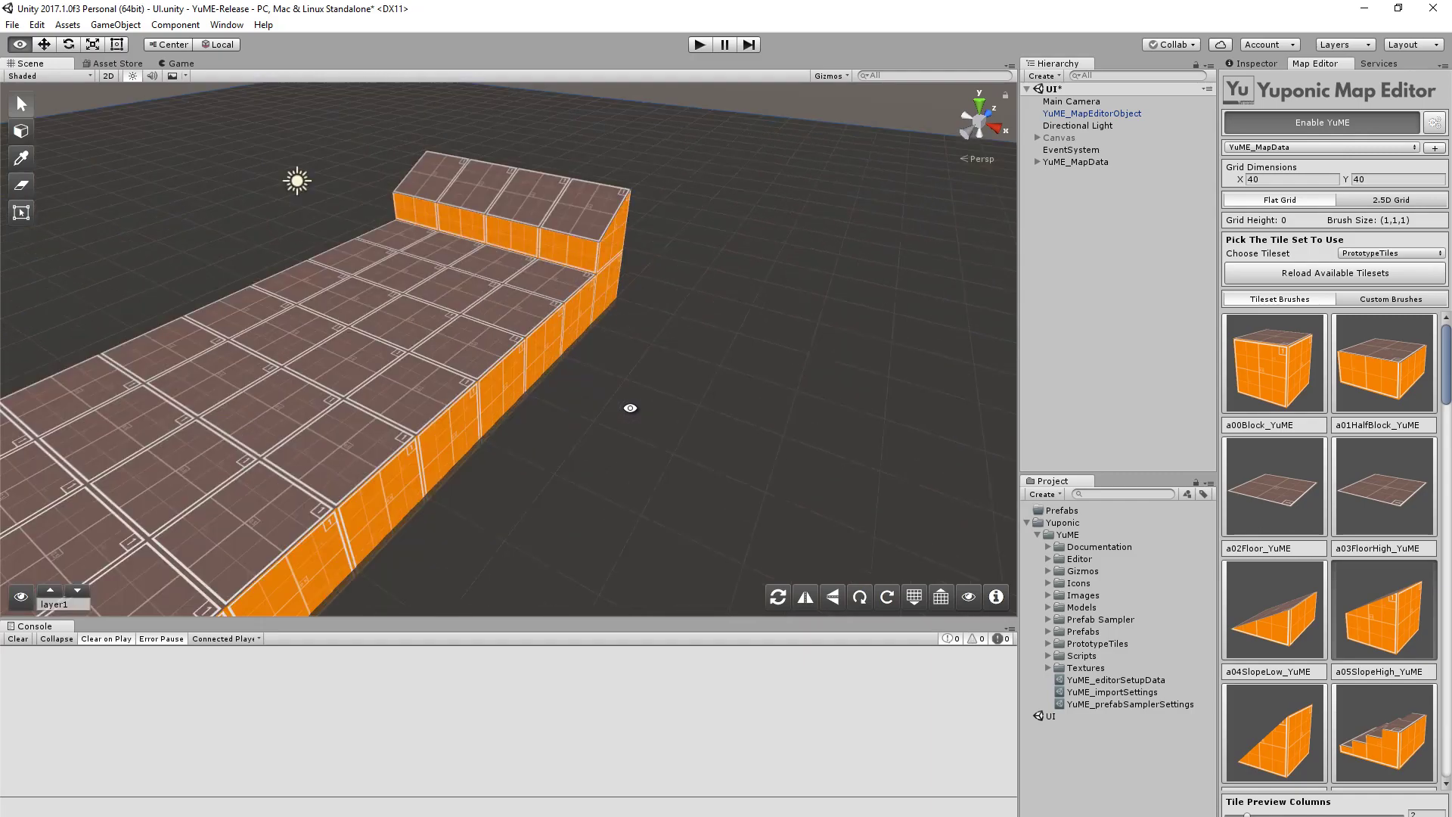
left_click_drag(628, 401, 664, 392, "alt")
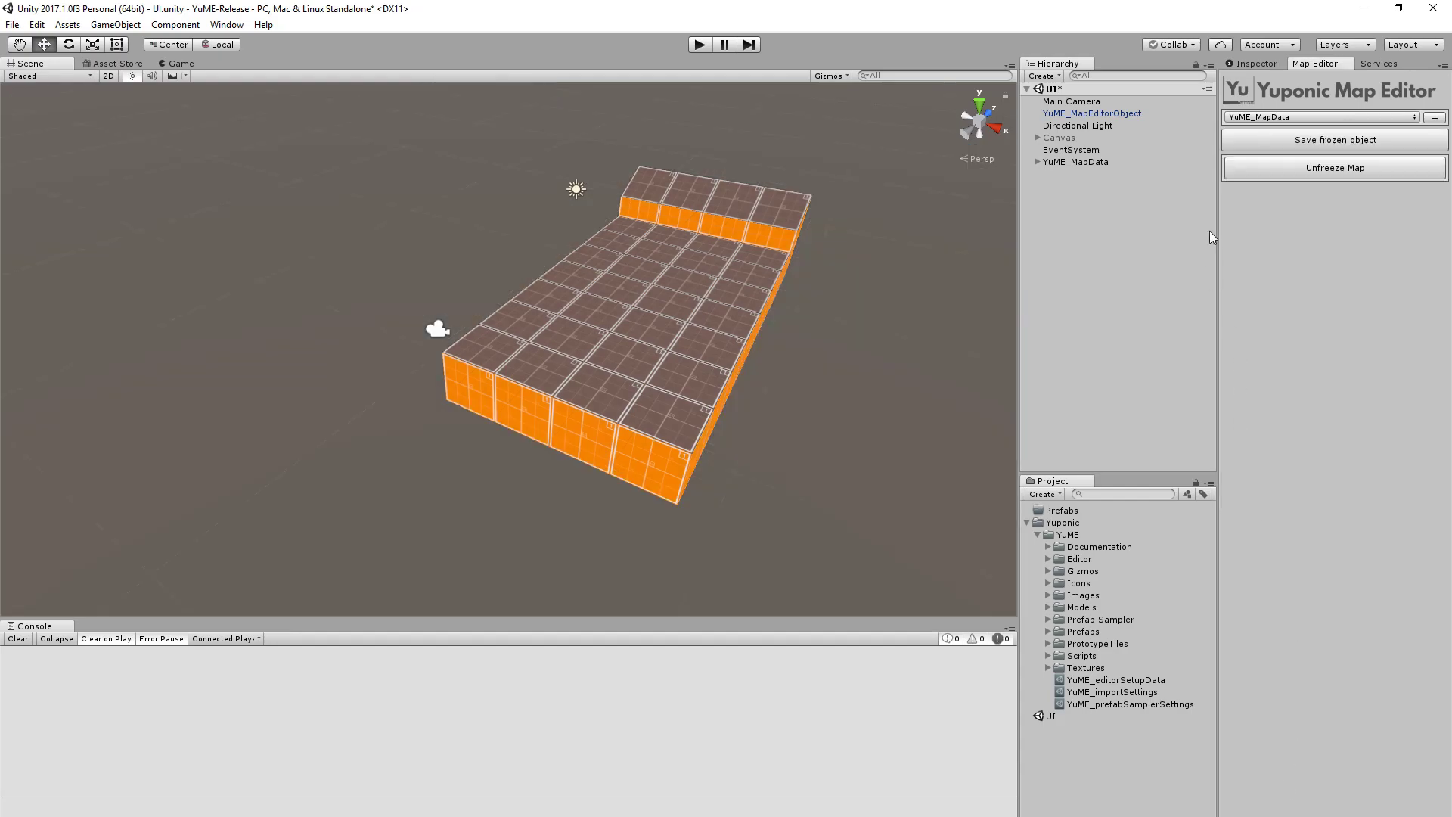
Save the subMesh inside frozenMap as a prefab in the Prefabs folder and place an instance in the scene
left_click(1035, 162)
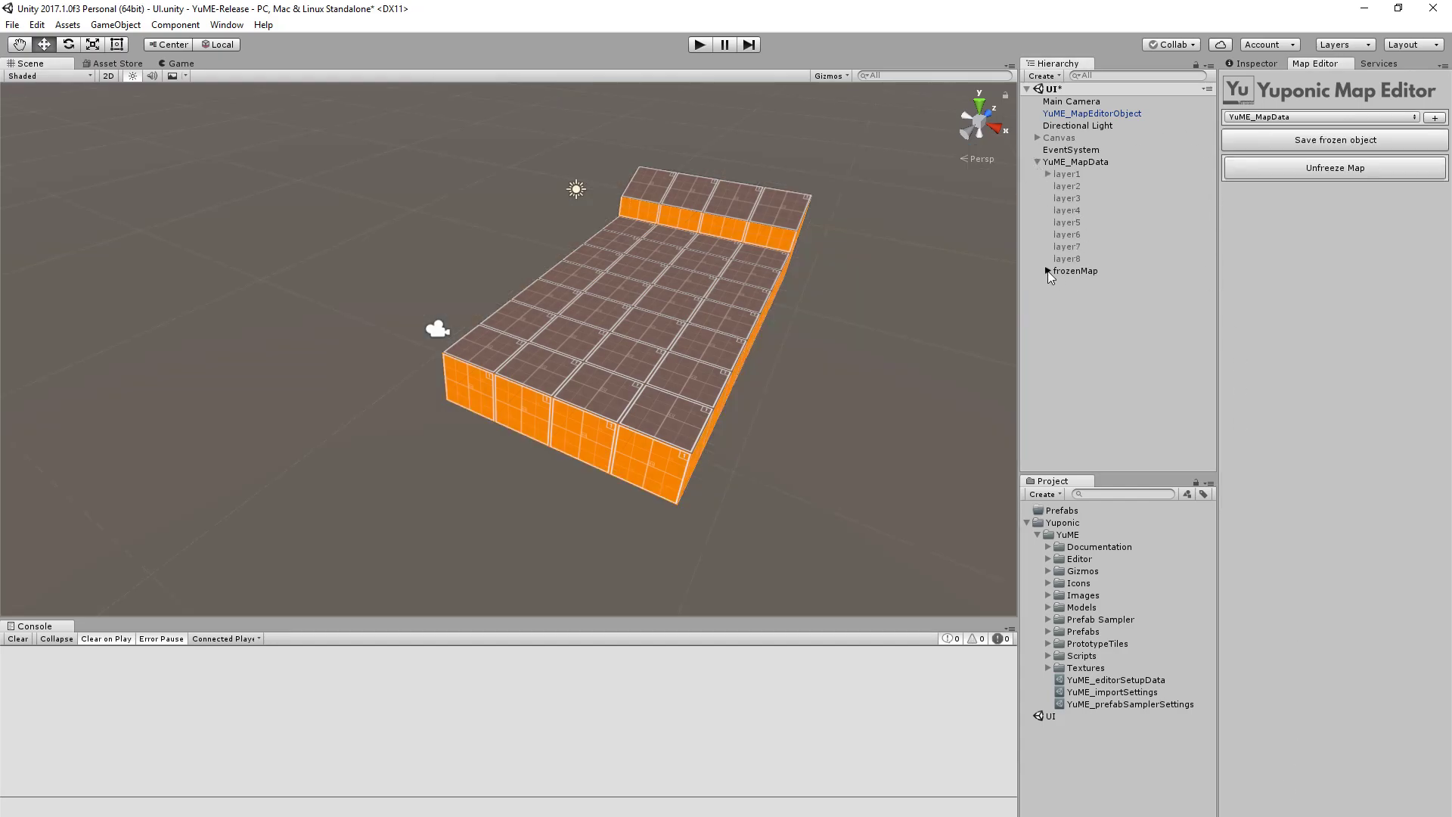
left_click(1047, 270)
left_click(1074, 283)
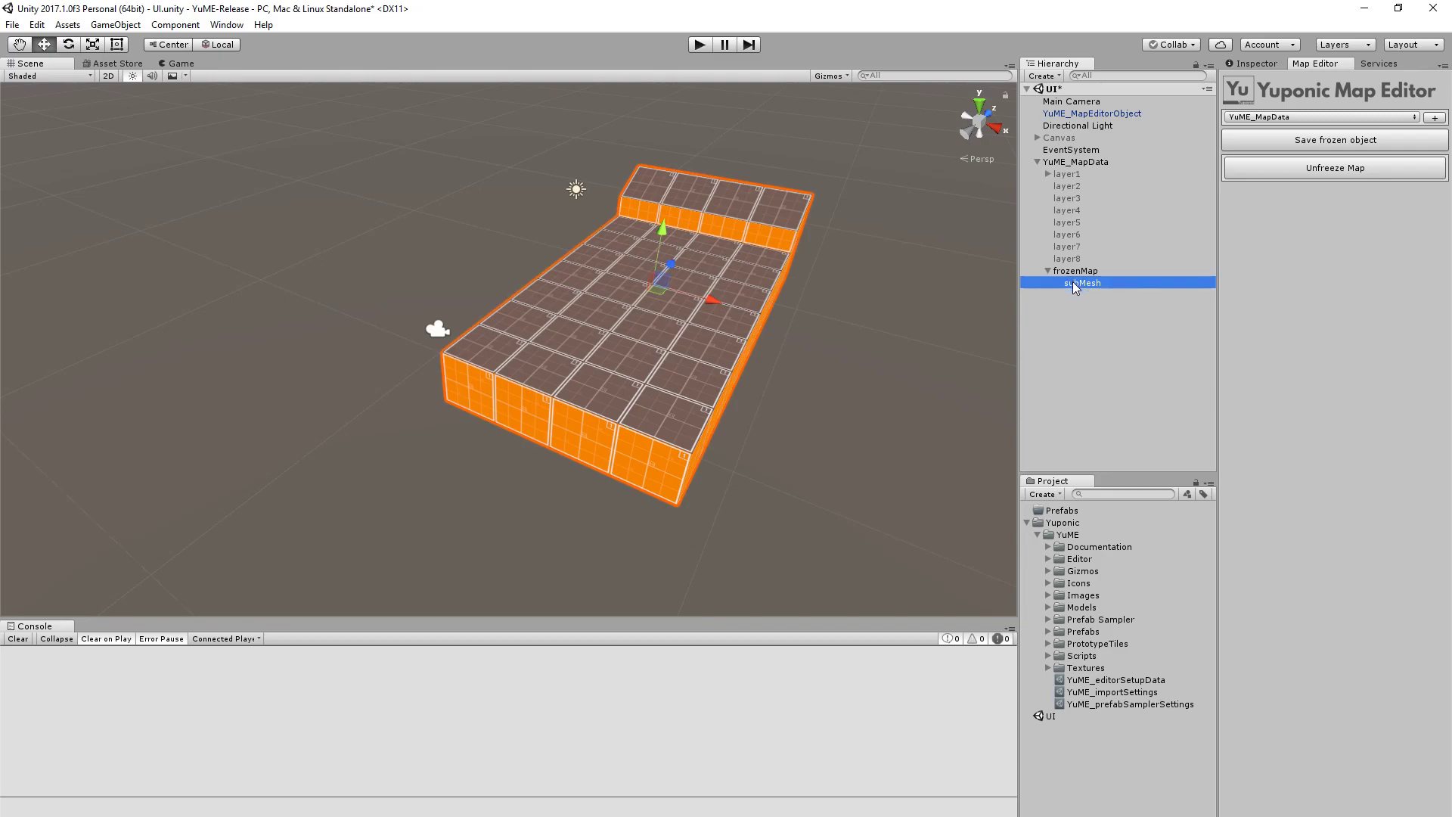
left_click_drag(1073, 283, 360, 290)
left_click(1027, 535)
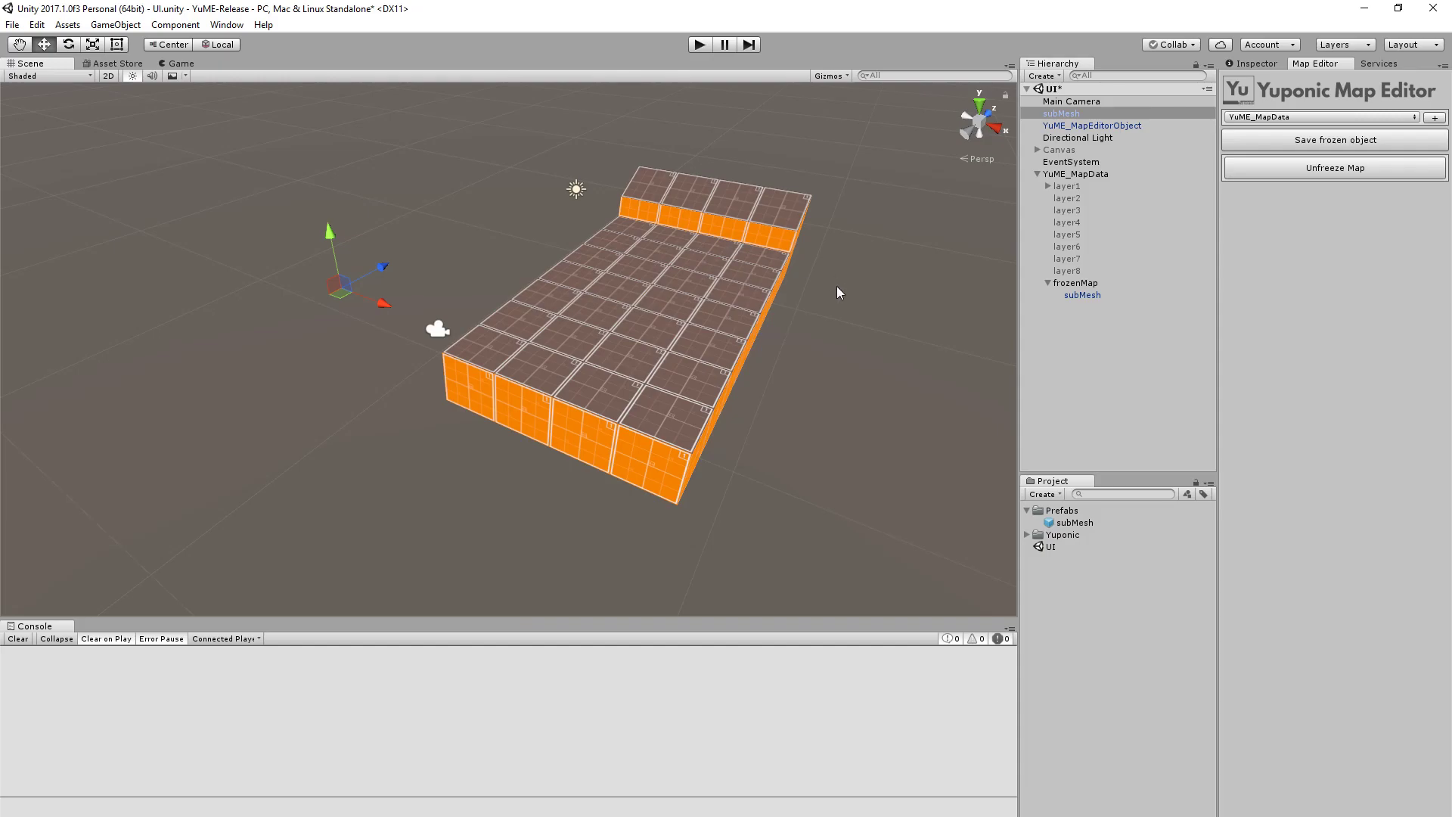
Inspect the placed subMesh prefab instance and delete it from the scene
left_click(1255, 64)
left_click(1073, 115)
key("Delete")
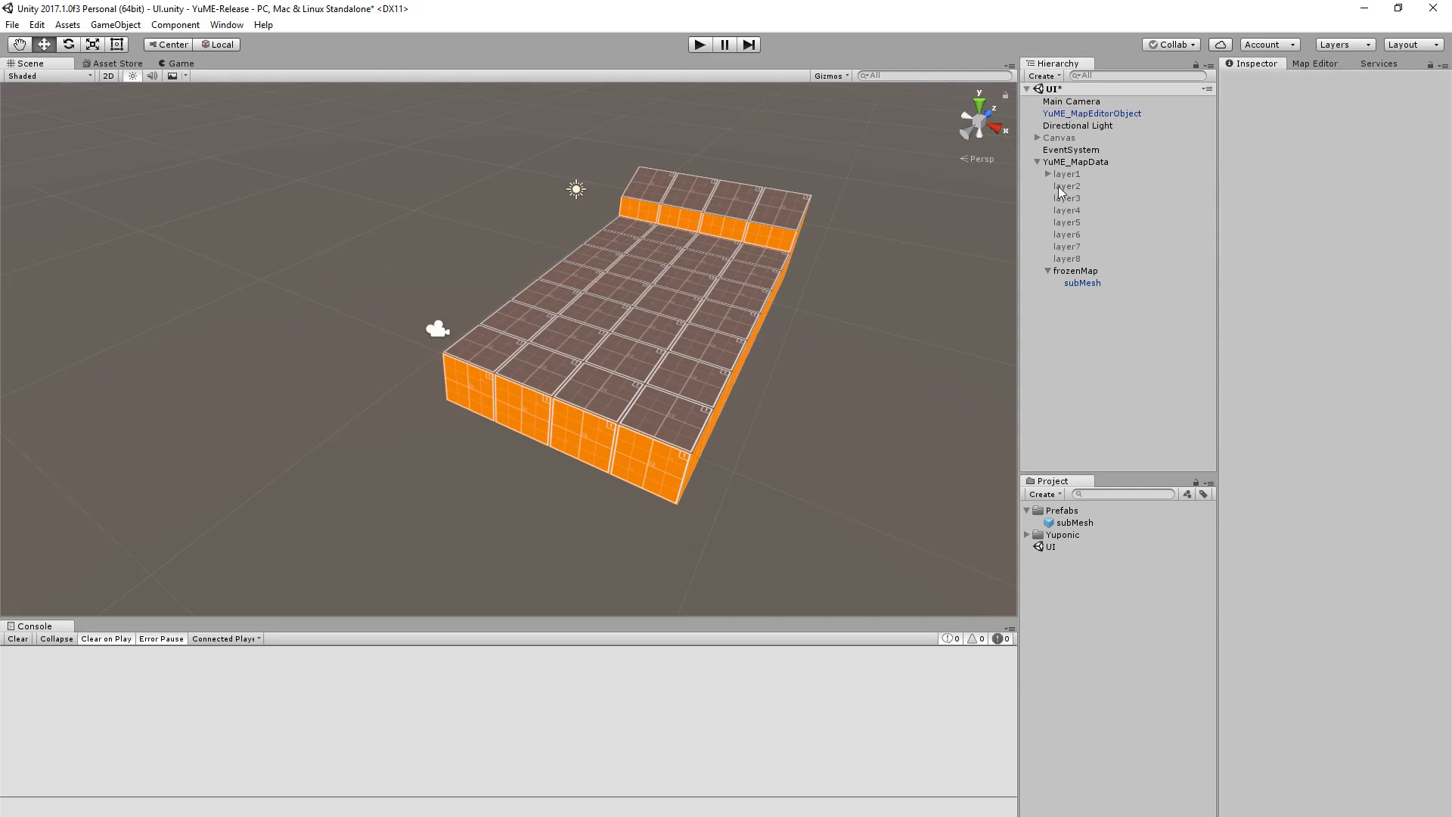
Save the frozen map object from the map editor into the project's Assets/Prefabs folder
left_click(1317, 65)
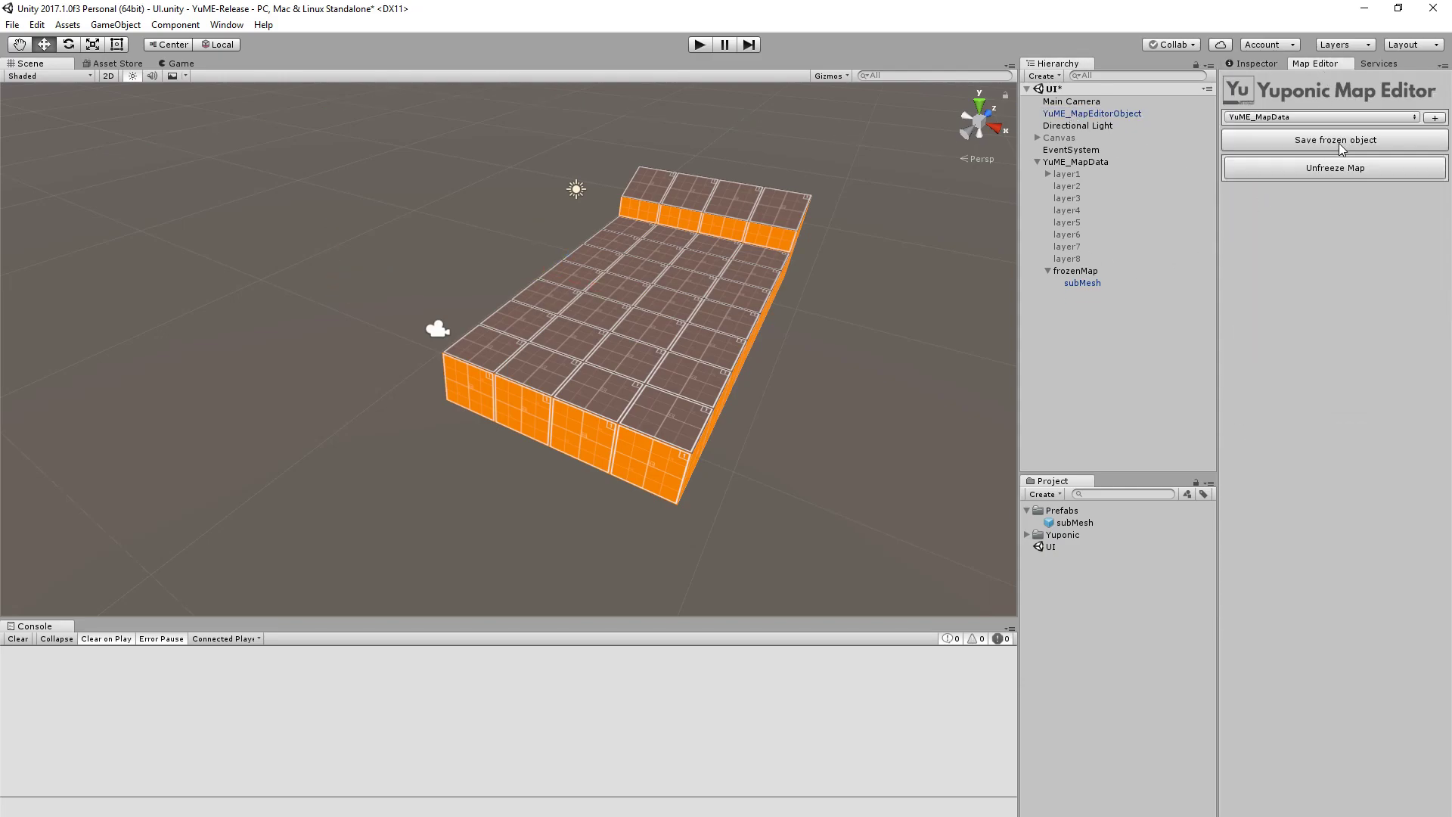
left_click(1381, 139)
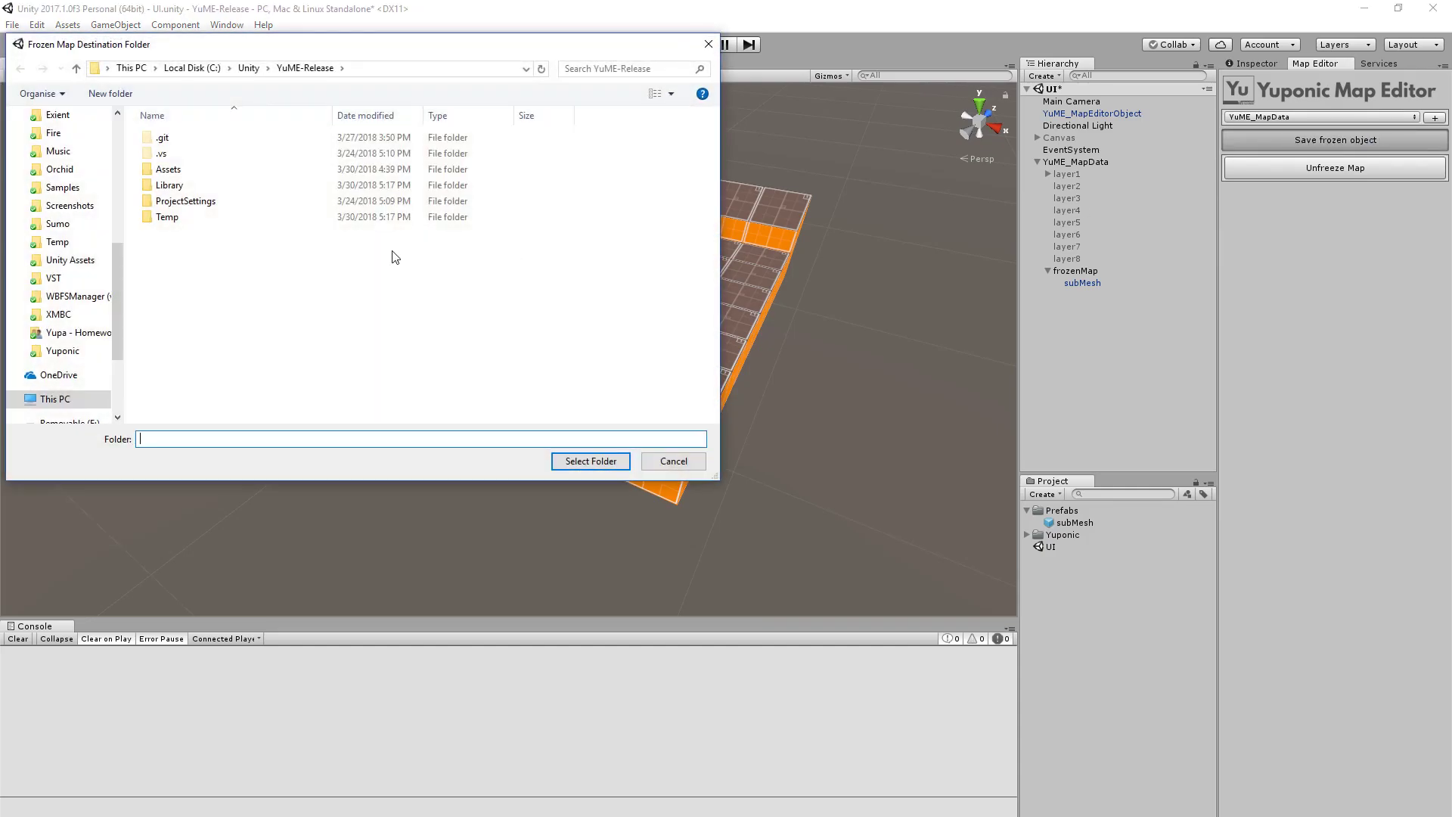
double_click(189, 137)
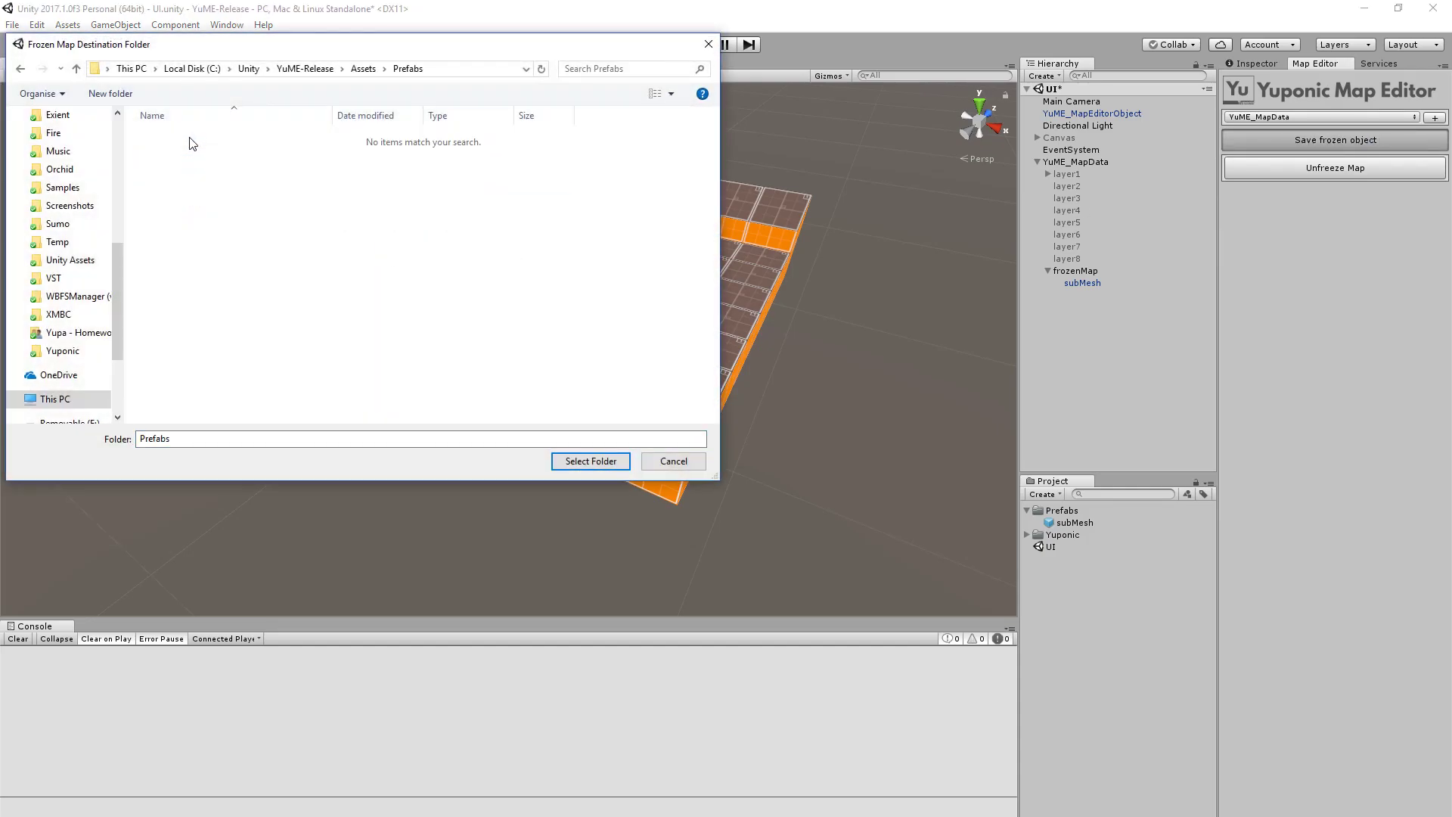
left_click(590, 460)
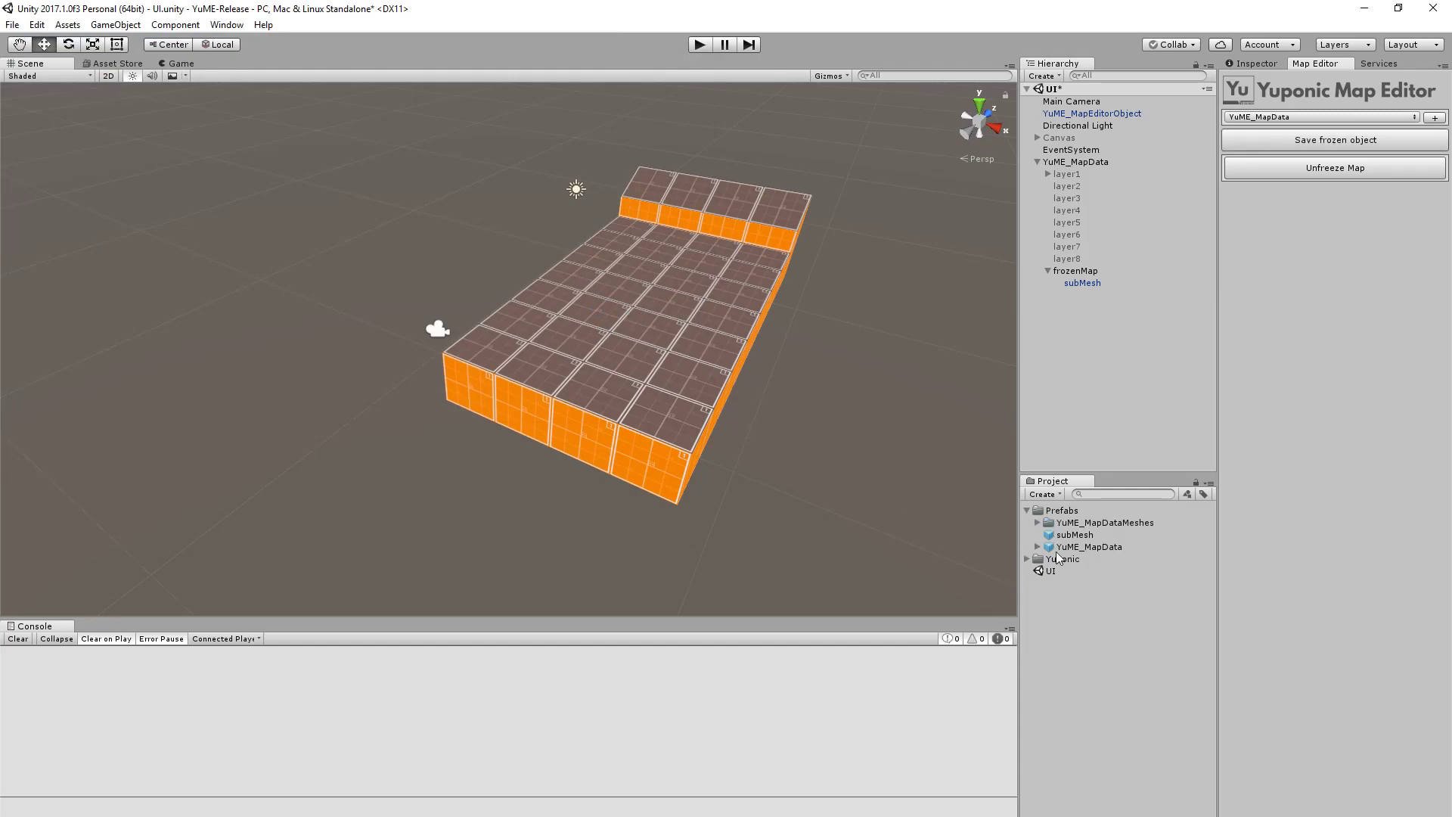
Delete the manually created subMesh prefab from the Prefabs folder
left_click(1074, 535)
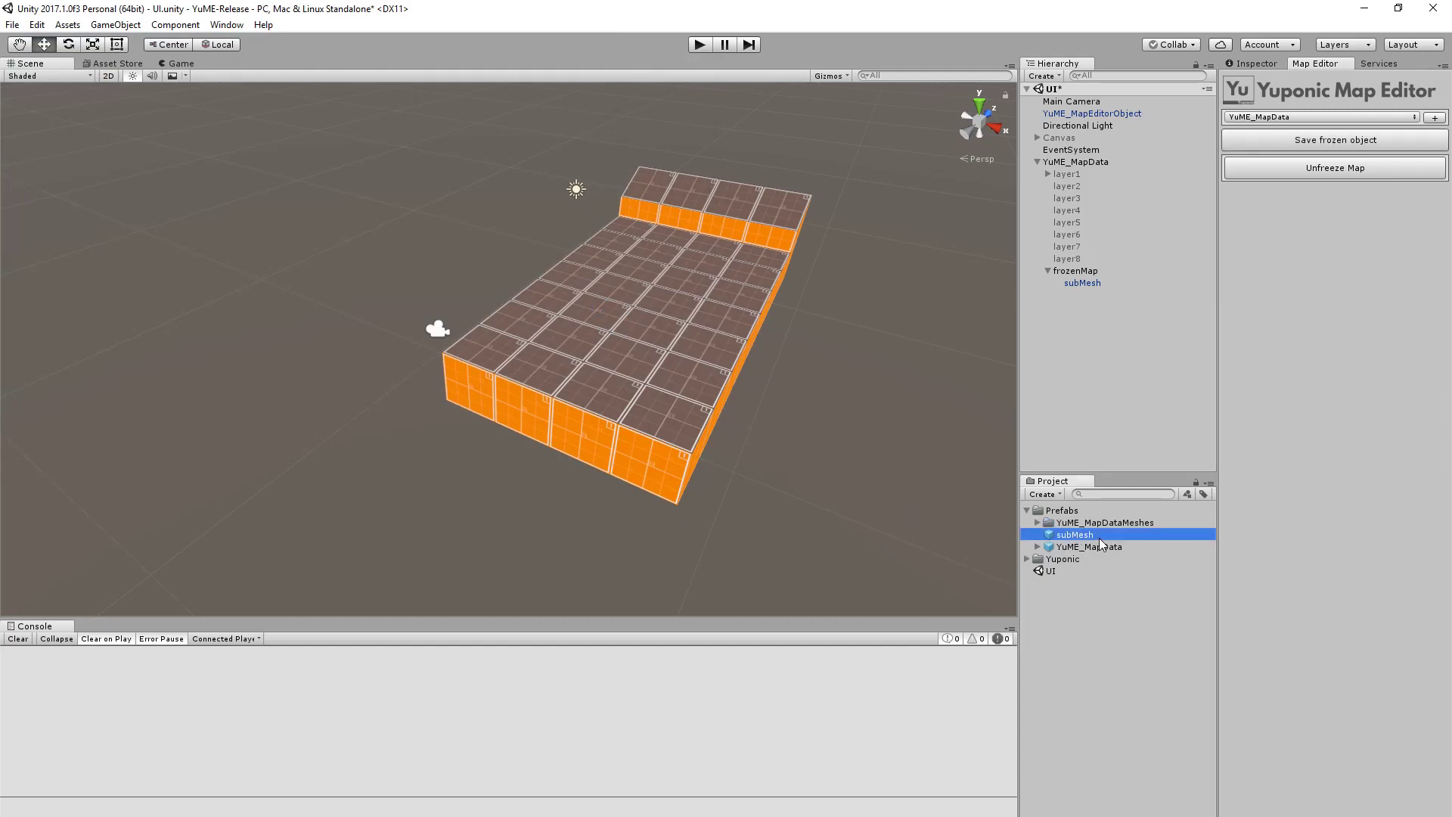
key("Delete")
left_click(768, 476)
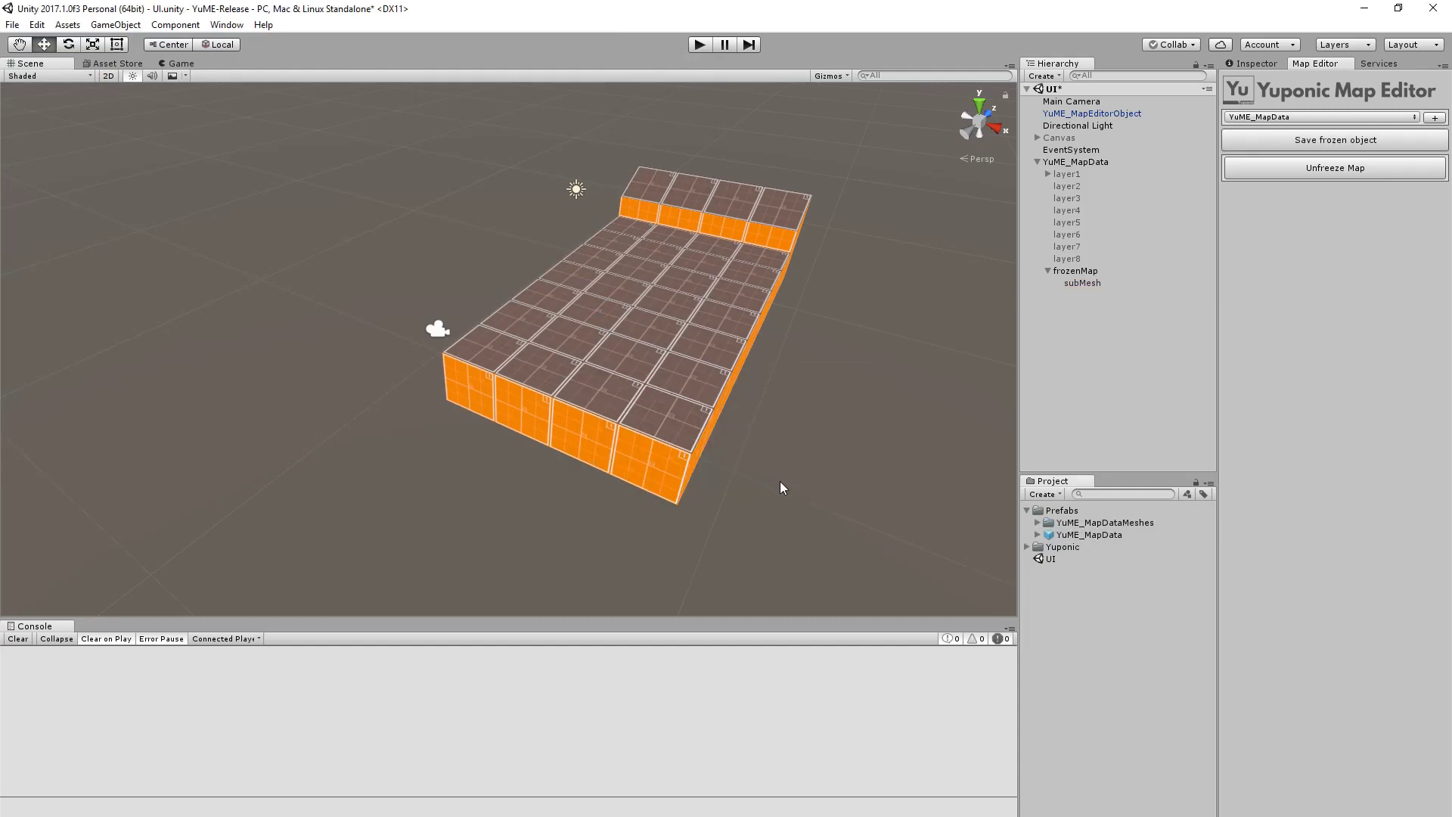
Expand the YuME_MapDataMeshes folder and inspect the subMesh1 mesh
left_click(1037, 522)
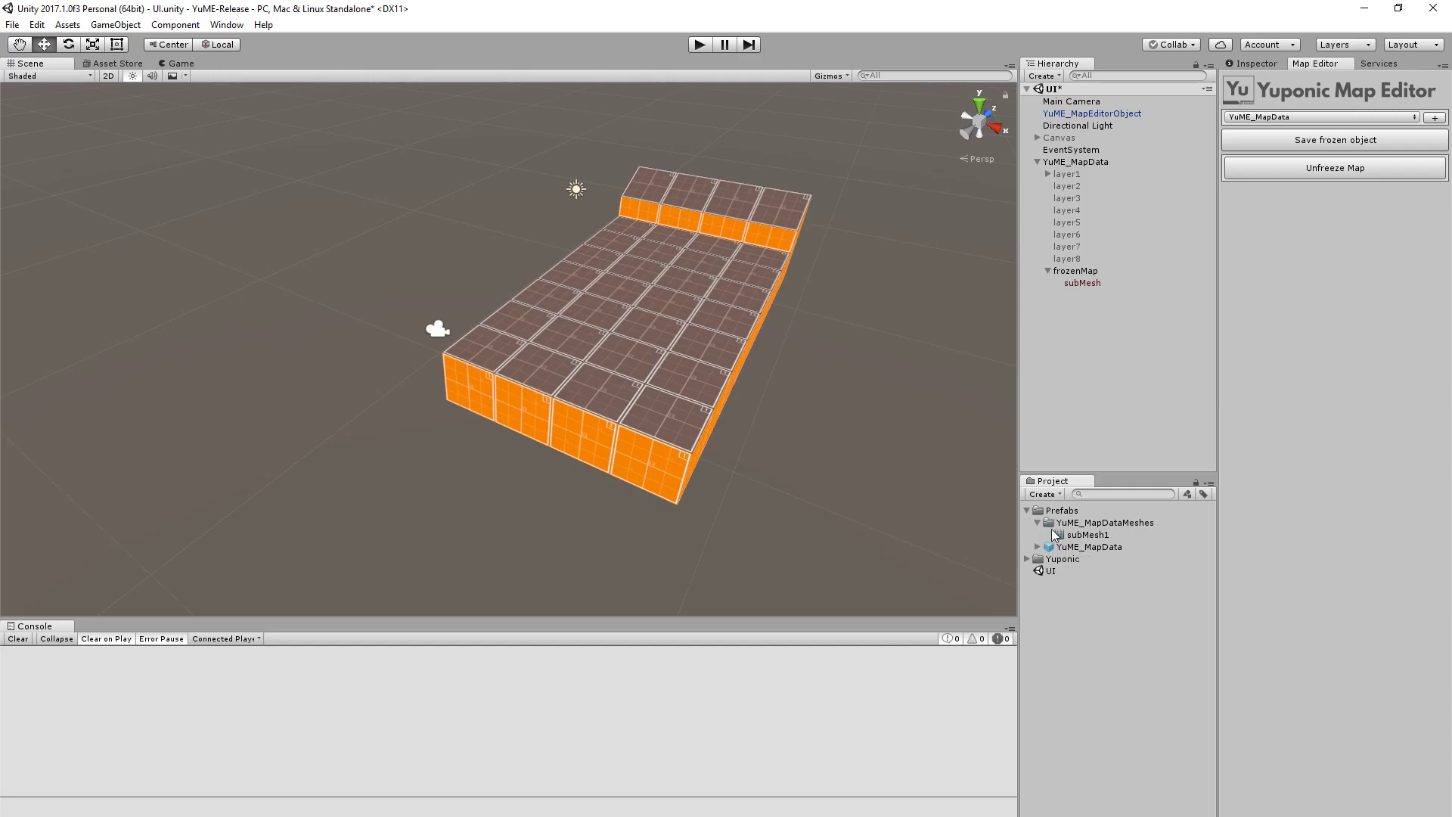
left_click(1080, 535)
left_click(1257, 63)
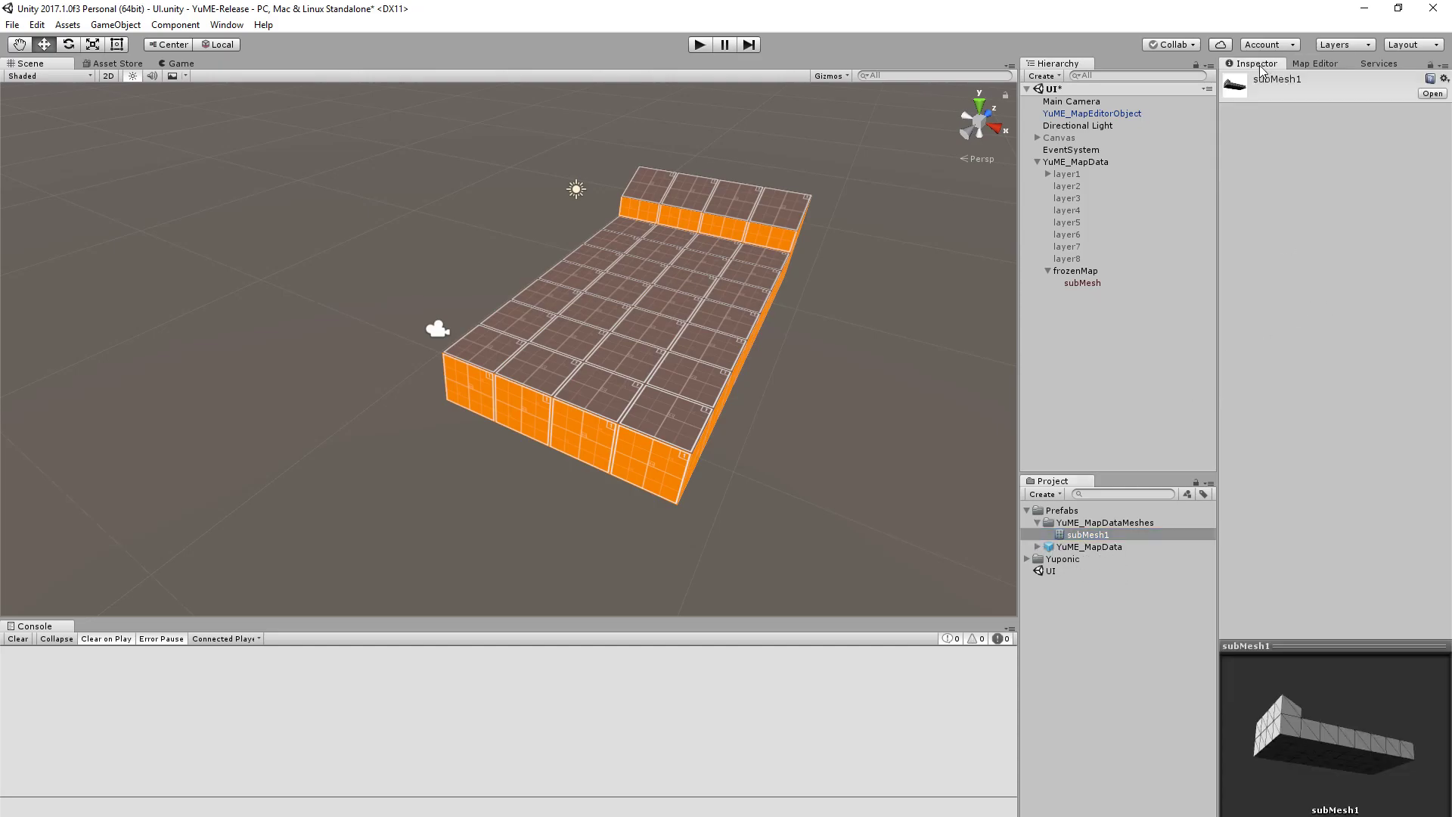
Place the YuME_MapData prefab in the scene beside the original map and raise it to a Y position of about 2.14
left_click(1077, 546)
left_click_drag(1083, 548, 216, 214)
scroll(251, 239, "down", 7)
middle_click_drag(325, 367, 446, 412)
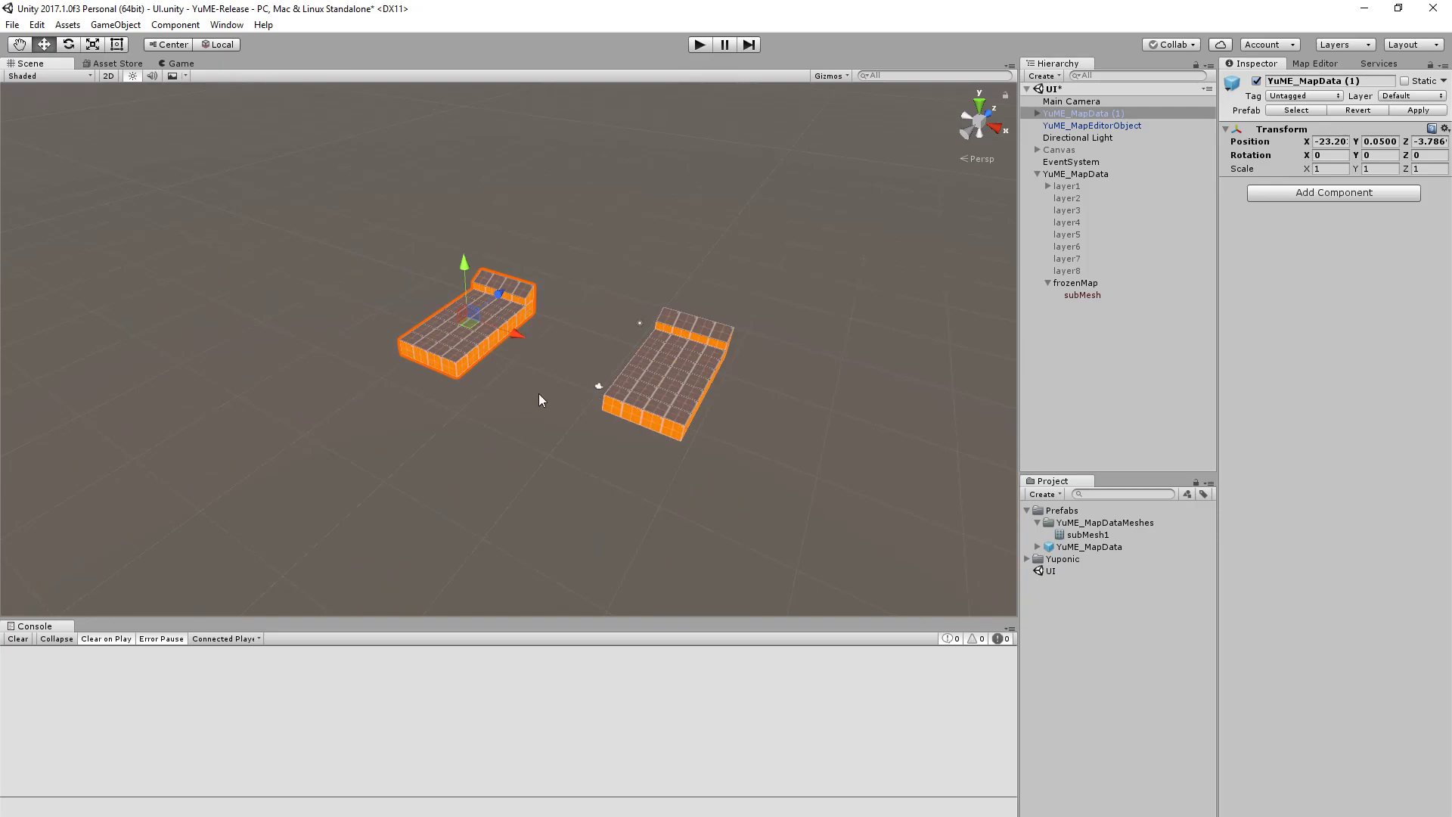
scroll(528, 397, "up", 5)
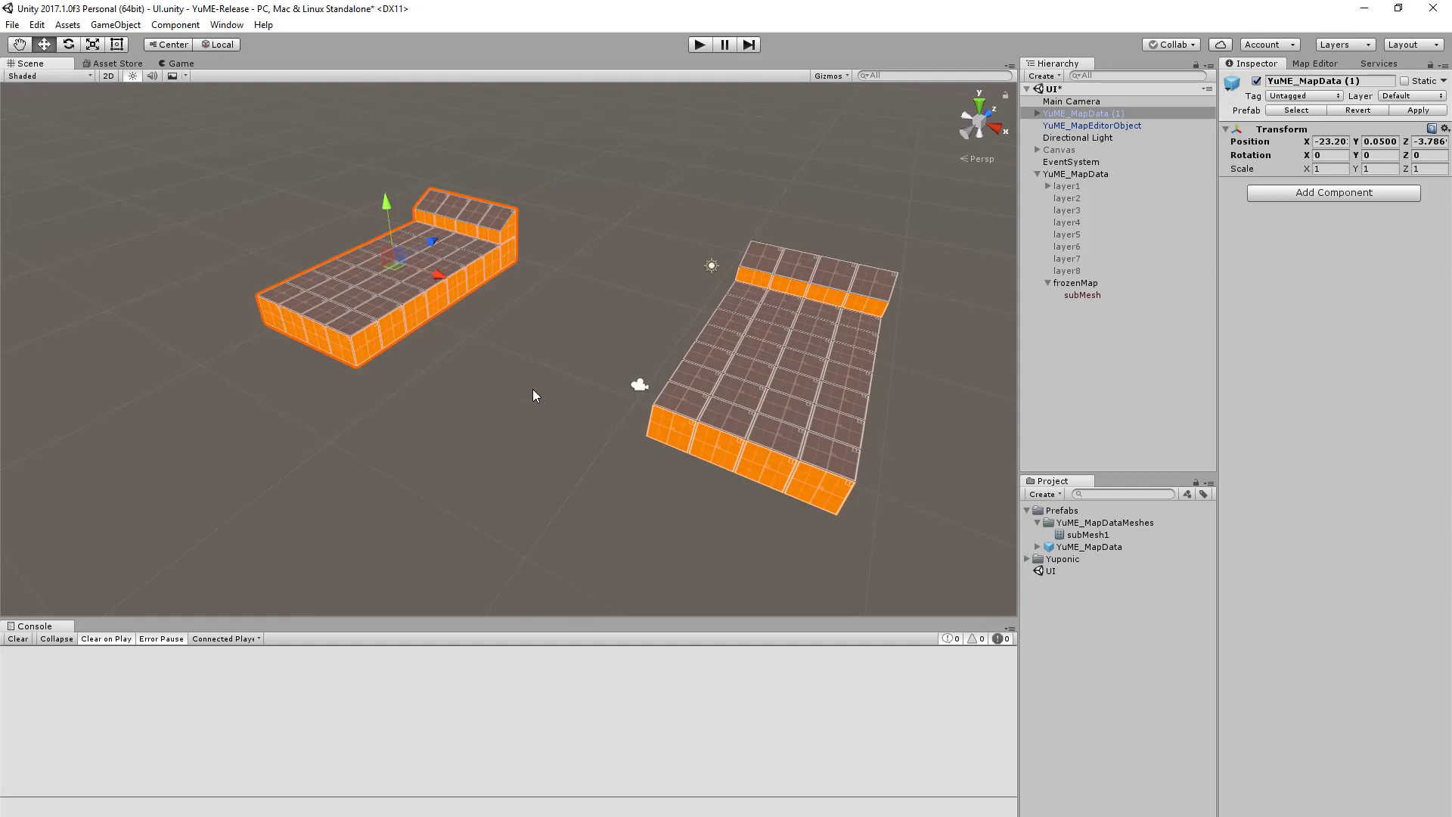
left_click_drag(384, 207, 483, 170)
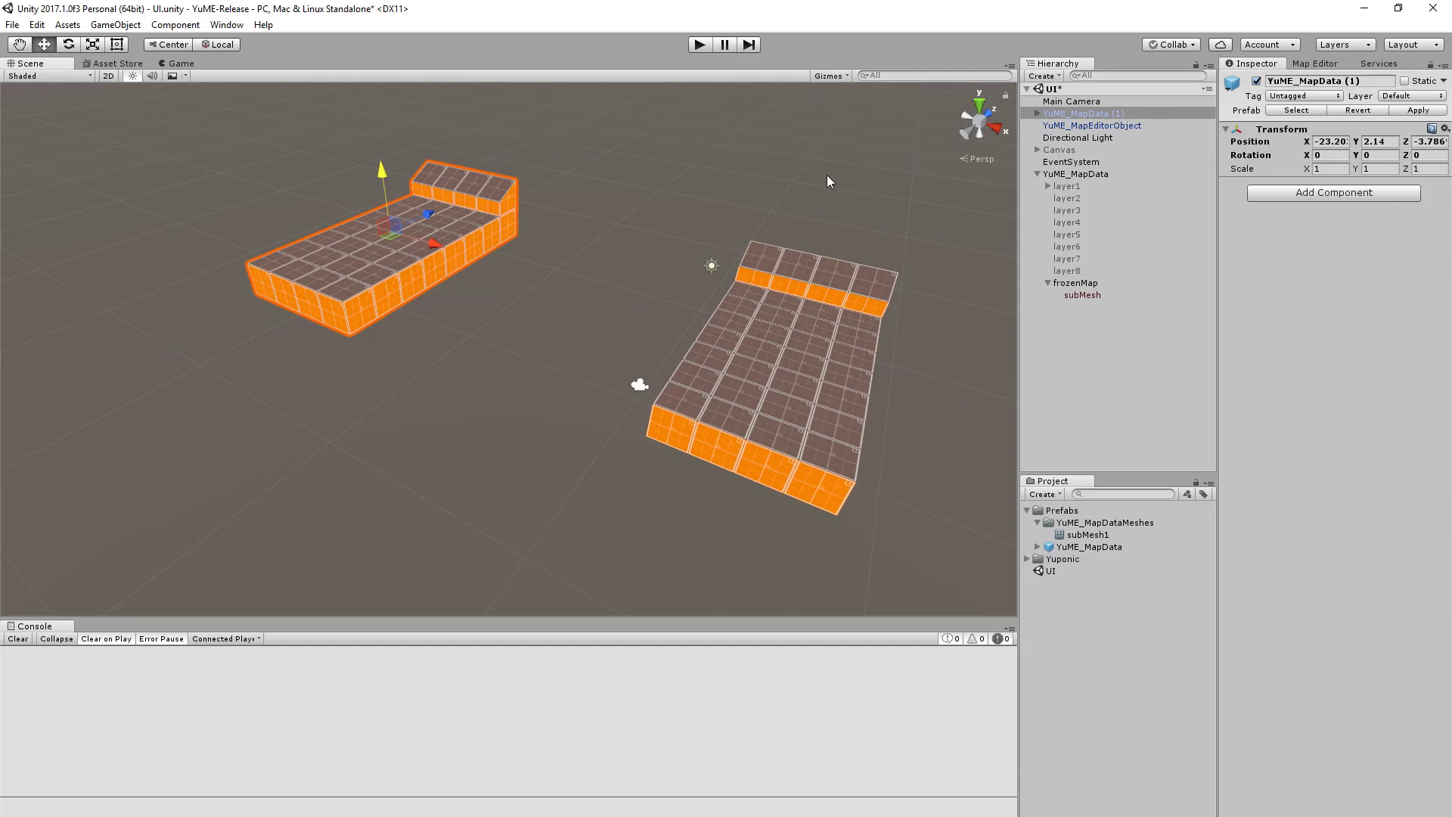
Delete the placed YuME_MapData (1) copy from the scene and unfreeze the original map
left_click(1071, 115)
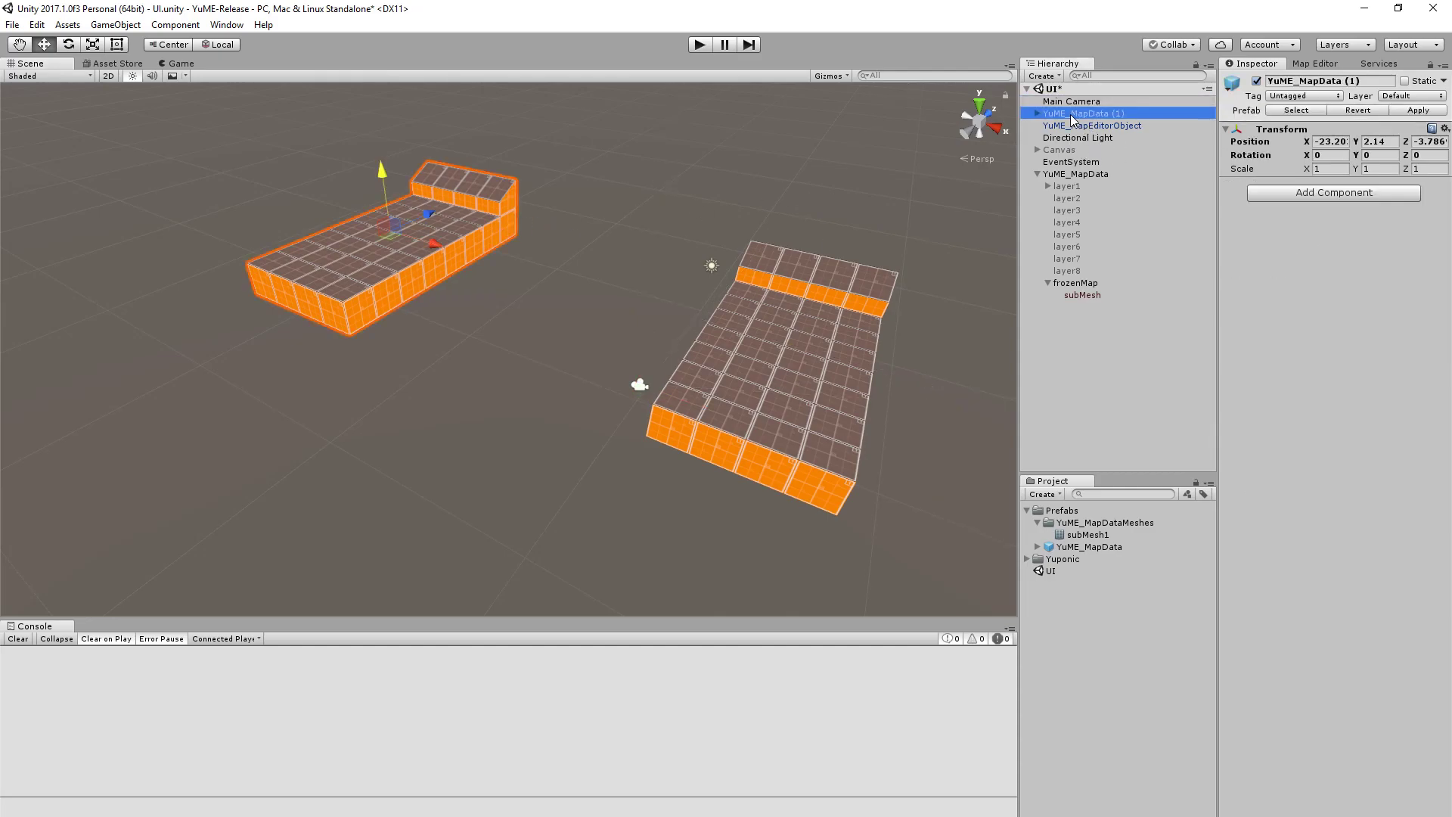
key("Delete")
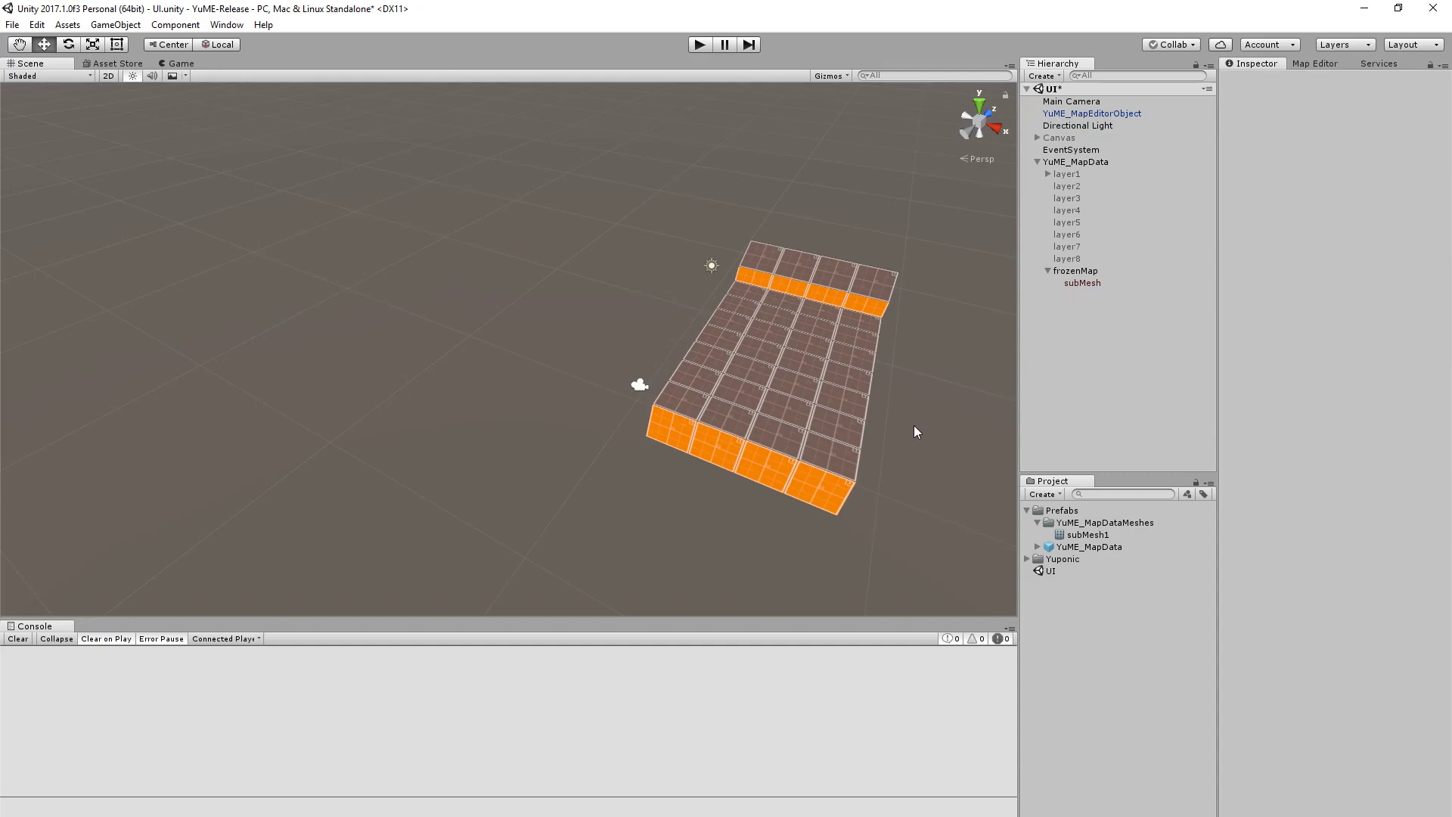
left_click(1316, 64)
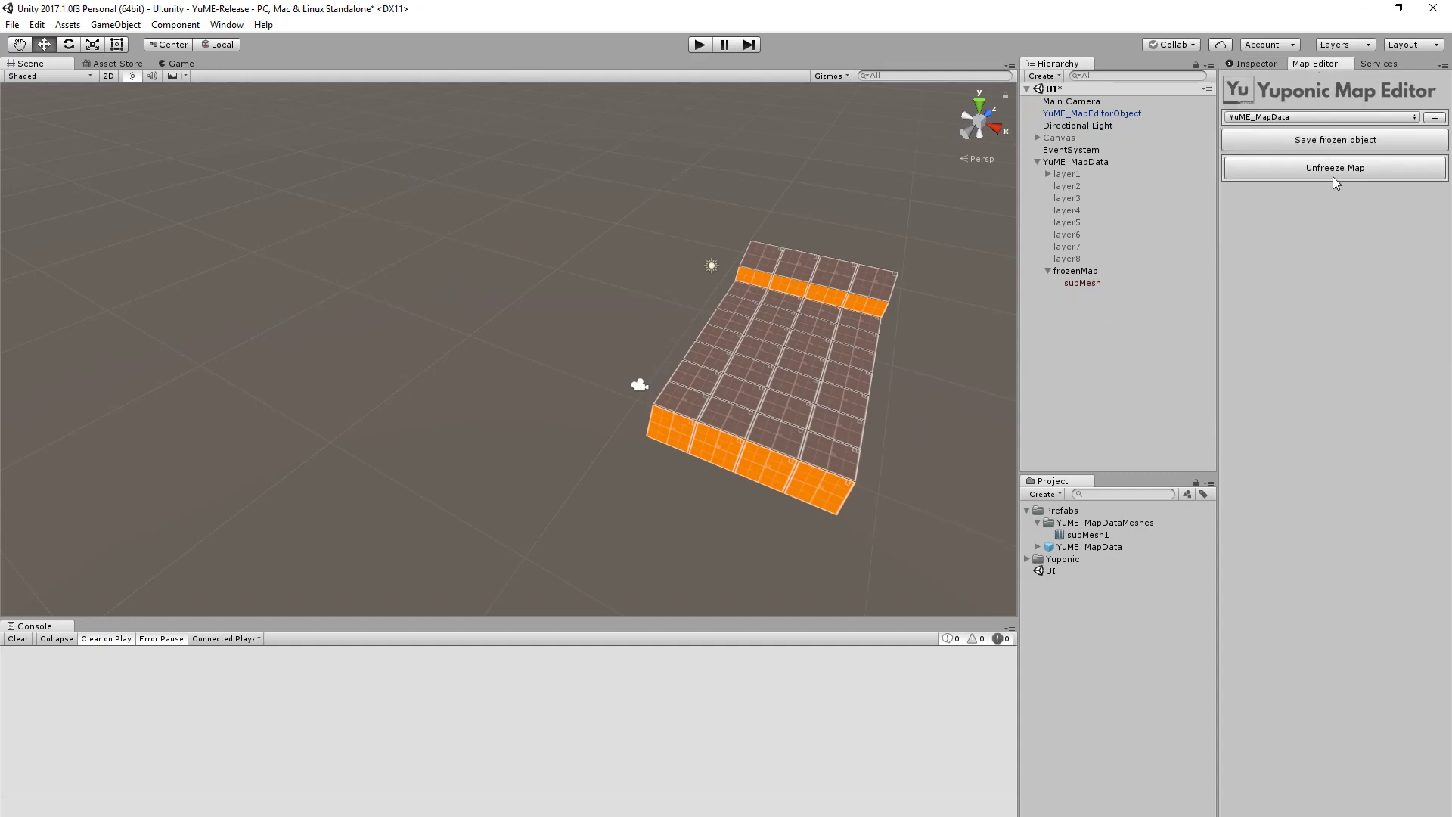
left_click(1333, 168)
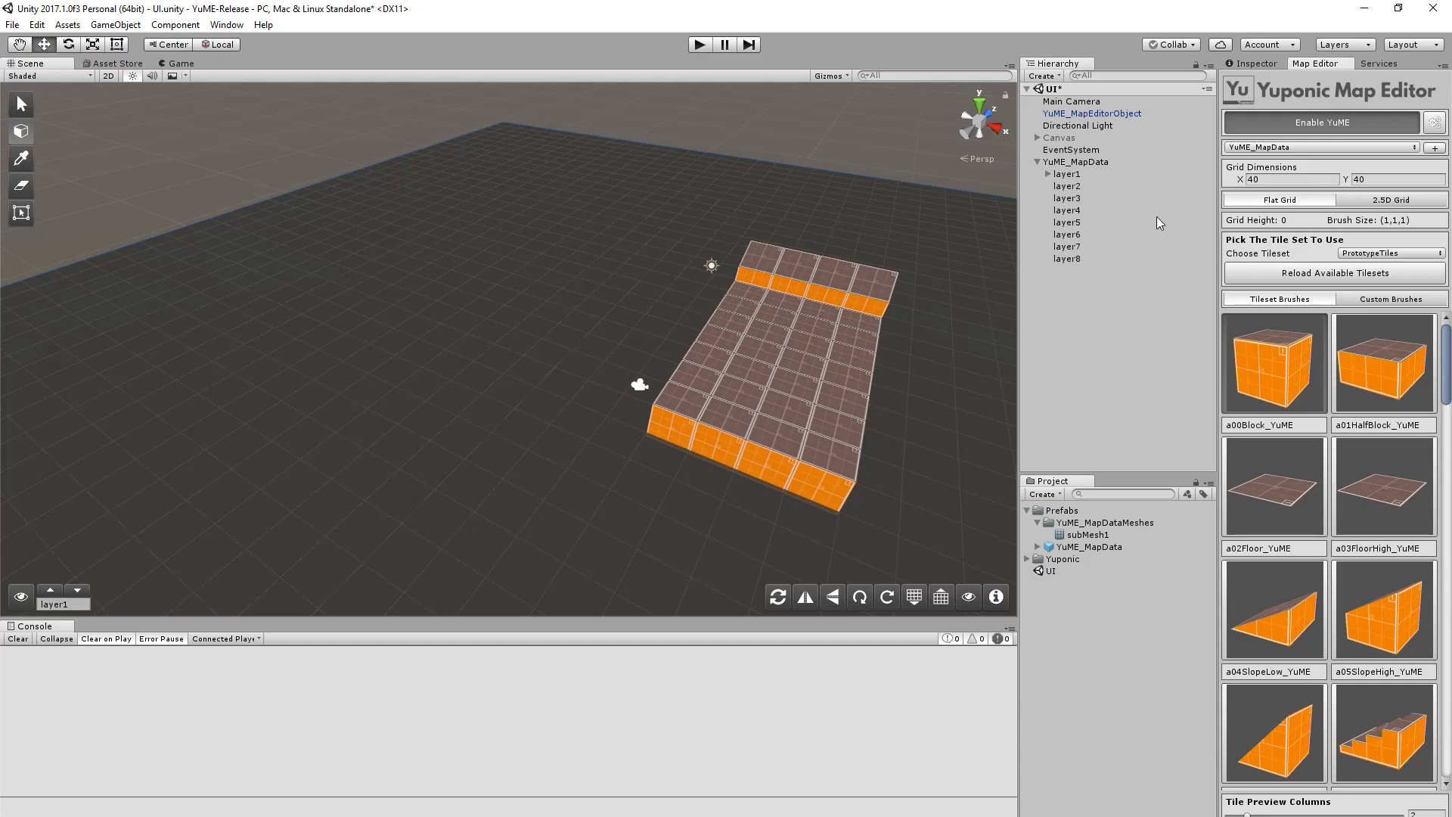
Disable YuME, select the second block tile from the map's front corner and show its transform values
left_click(1312, 124)
mouse_move(887, 441)
middle_mouse_down()
mouse_move(839, 422)
mouse_move(860, 435)
middle_mouse_up()
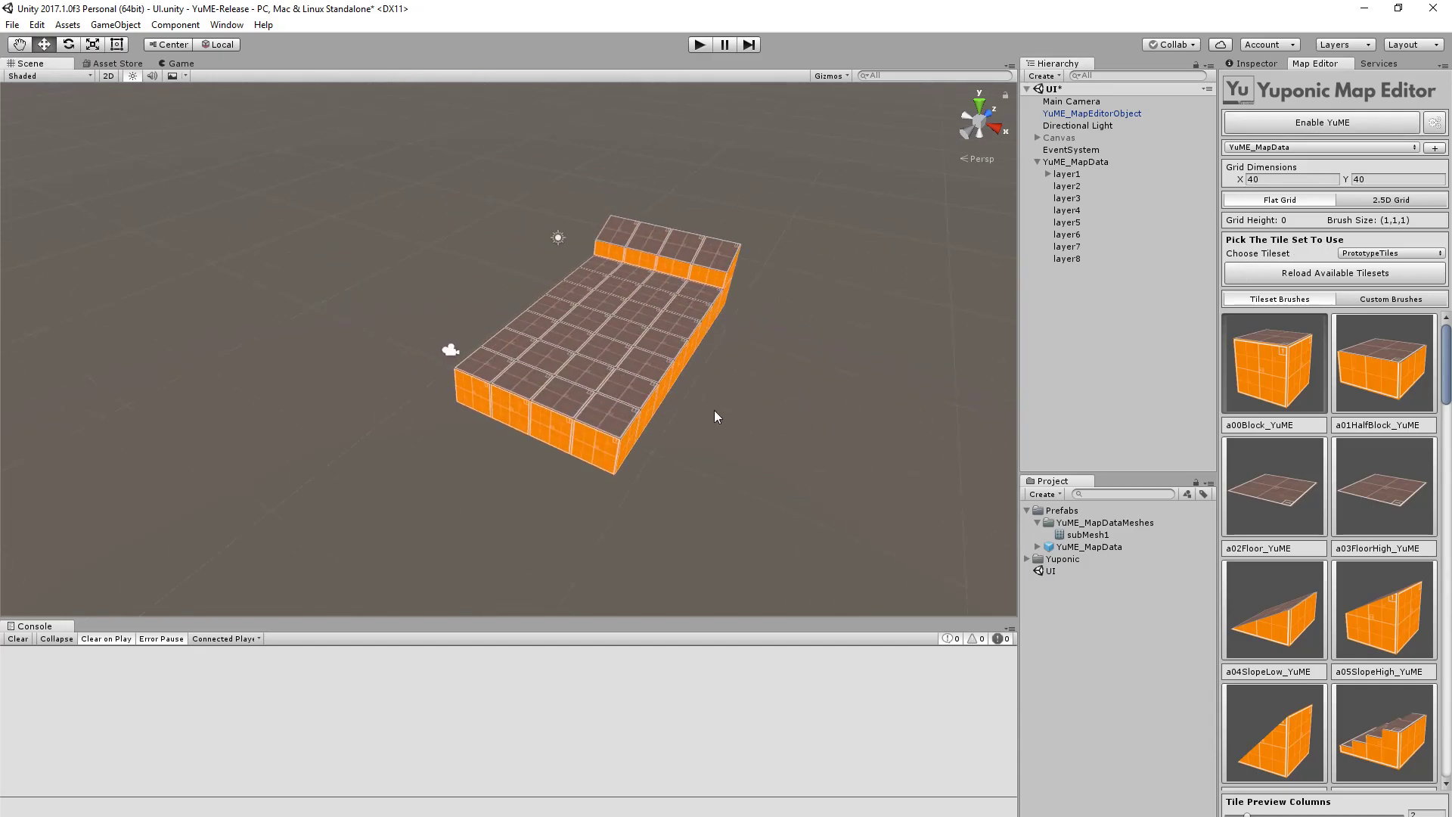
left_click(629, 404)
scroll(728, 433, "up", 3, "alt")
key("s")
right_click_drag(731, 433, 723, 430)
key("a")
key("d")
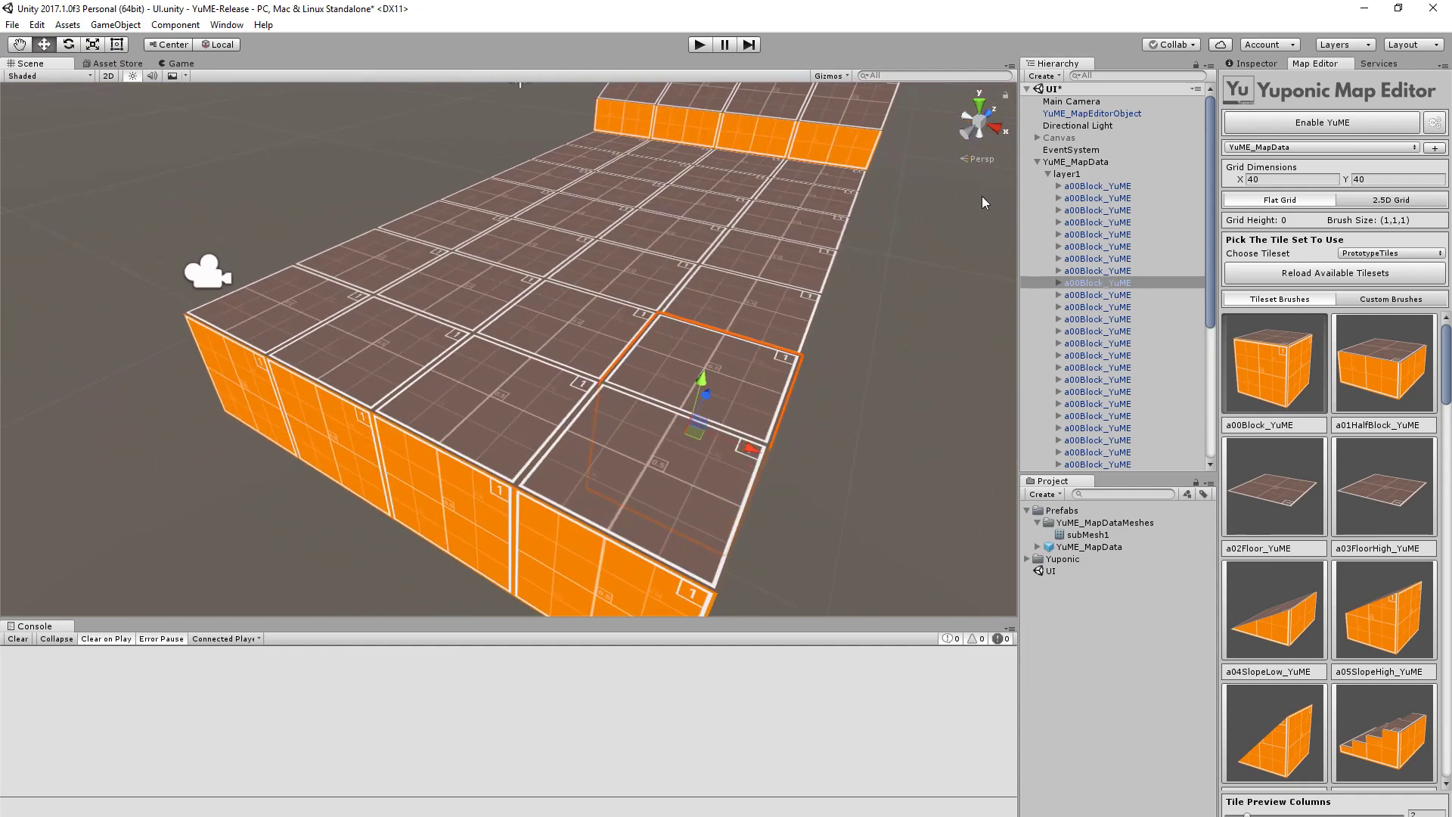
left_click(1252, 65)
scroll(765, 396, "down", 5)
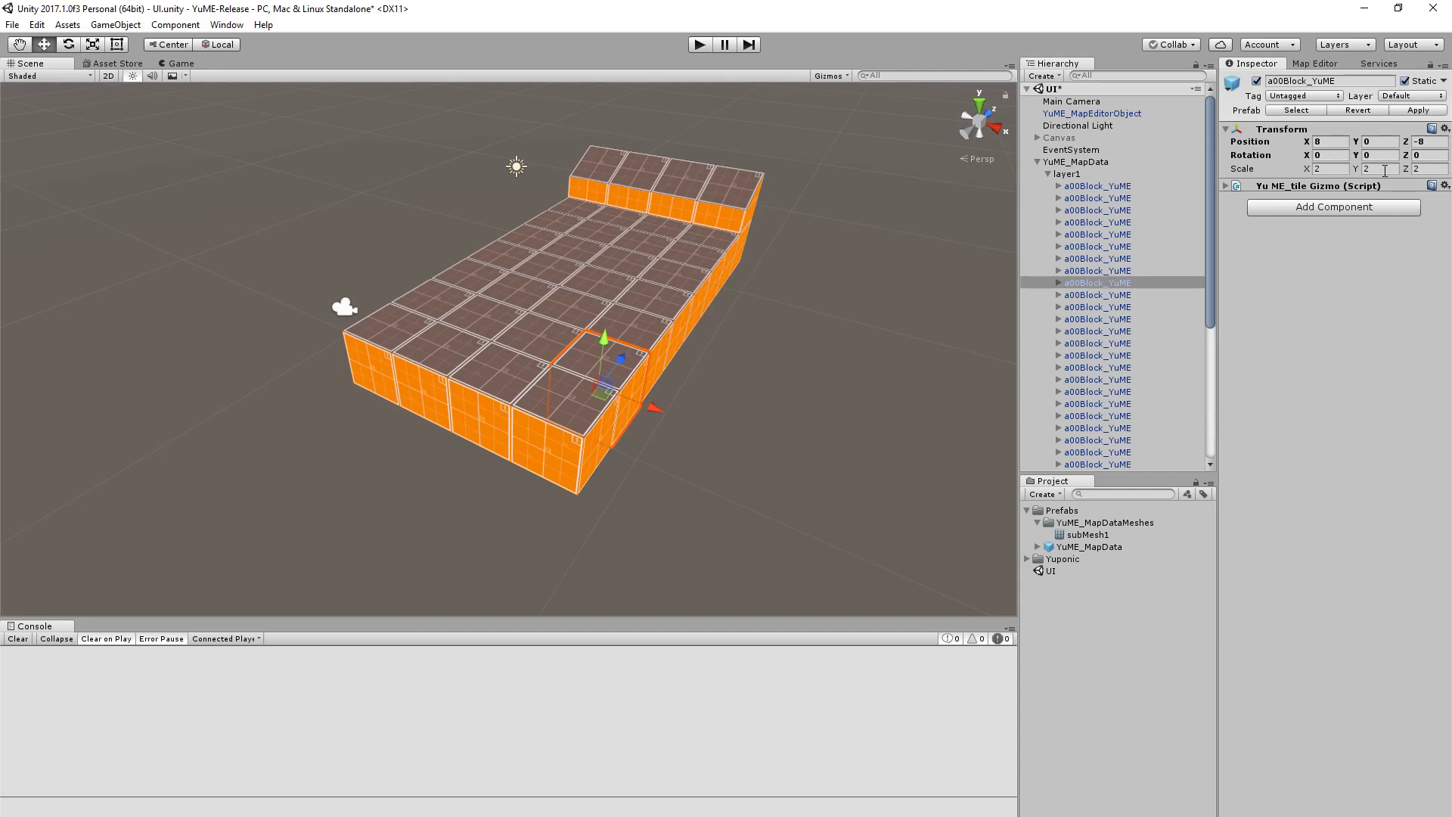
Select several other block tiles across the map one by one to check their scale values
left_click(649, 348)
left_click(679, 306)
left_click(697, 282)
left_click(703, 255)
left_click(605, 285)
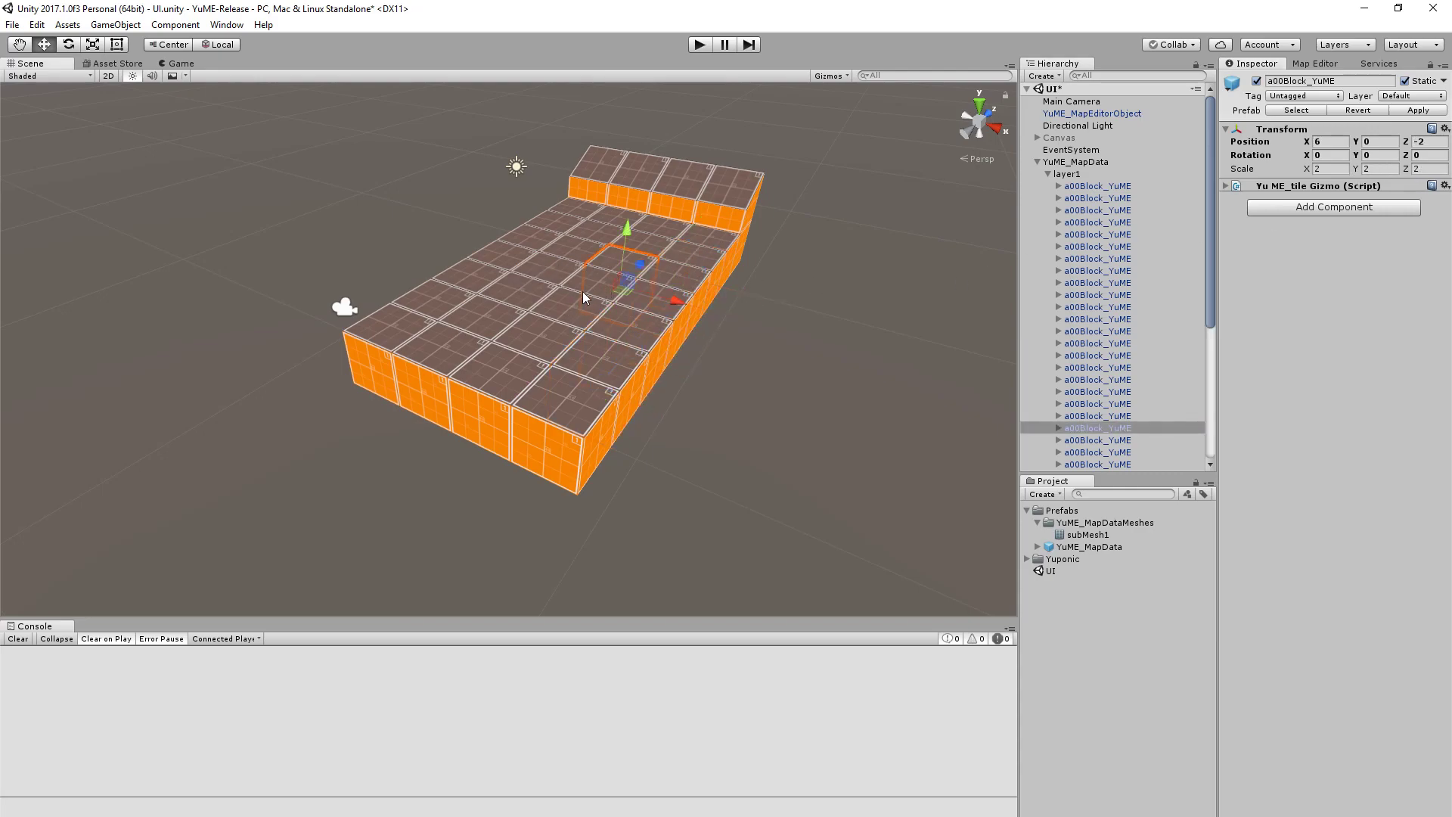
left_click(569, 314)
left_click(514, 383)
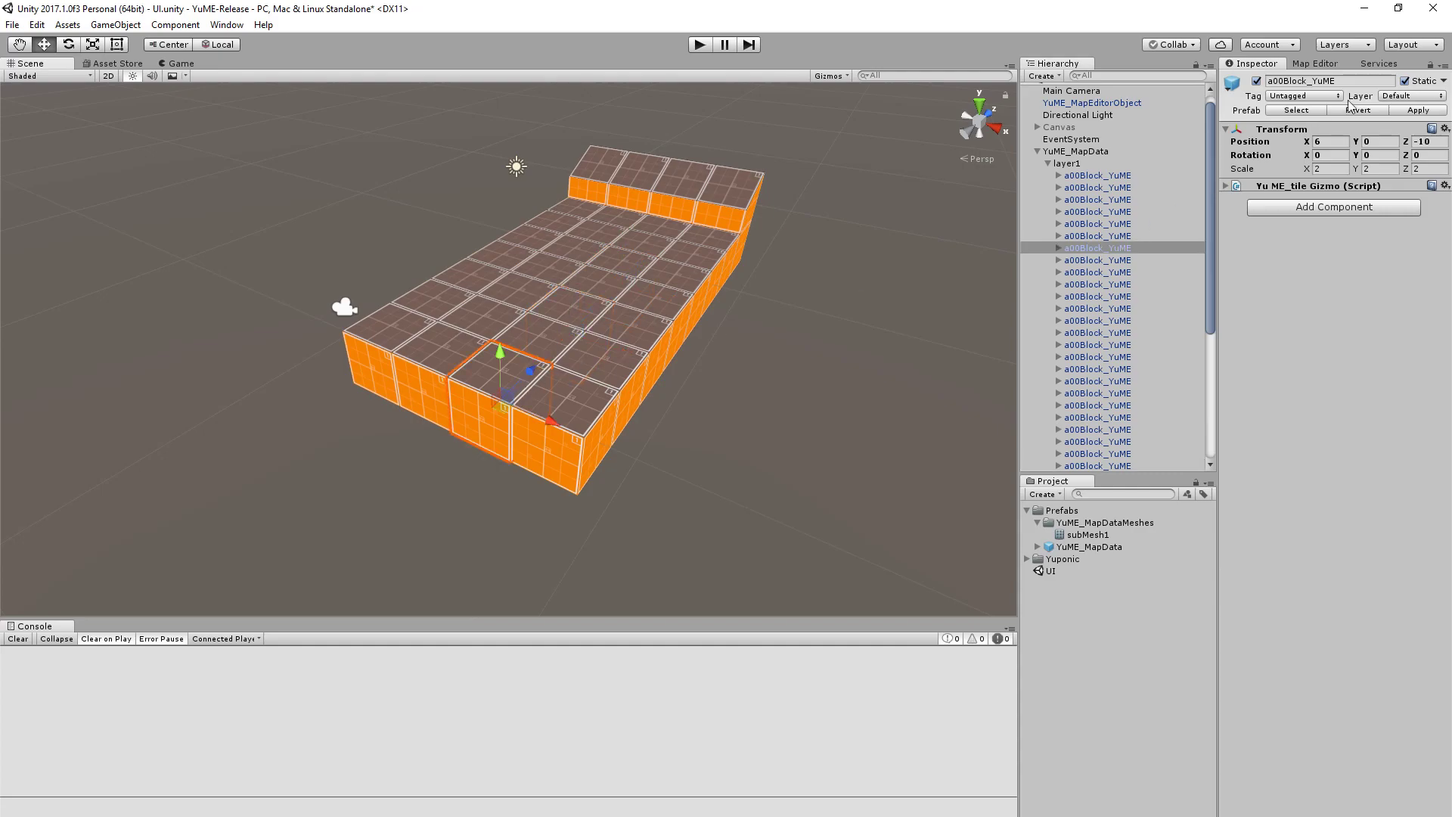
Check the Grid Size under the Global Scale Setting in the map editor's configuration
left_click(1316, 63)
left_click(1434, 123)
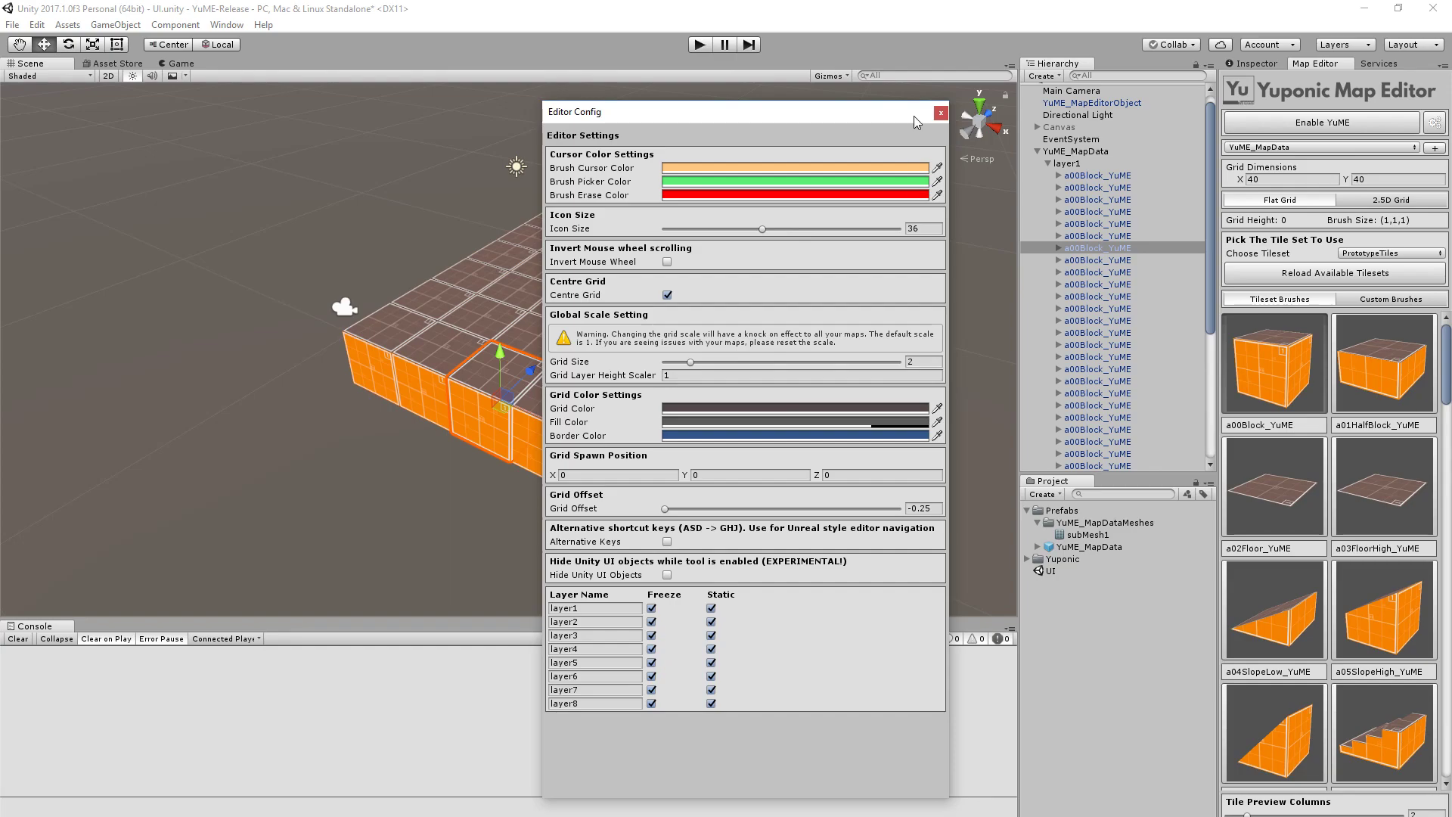
left_click(941, 114)
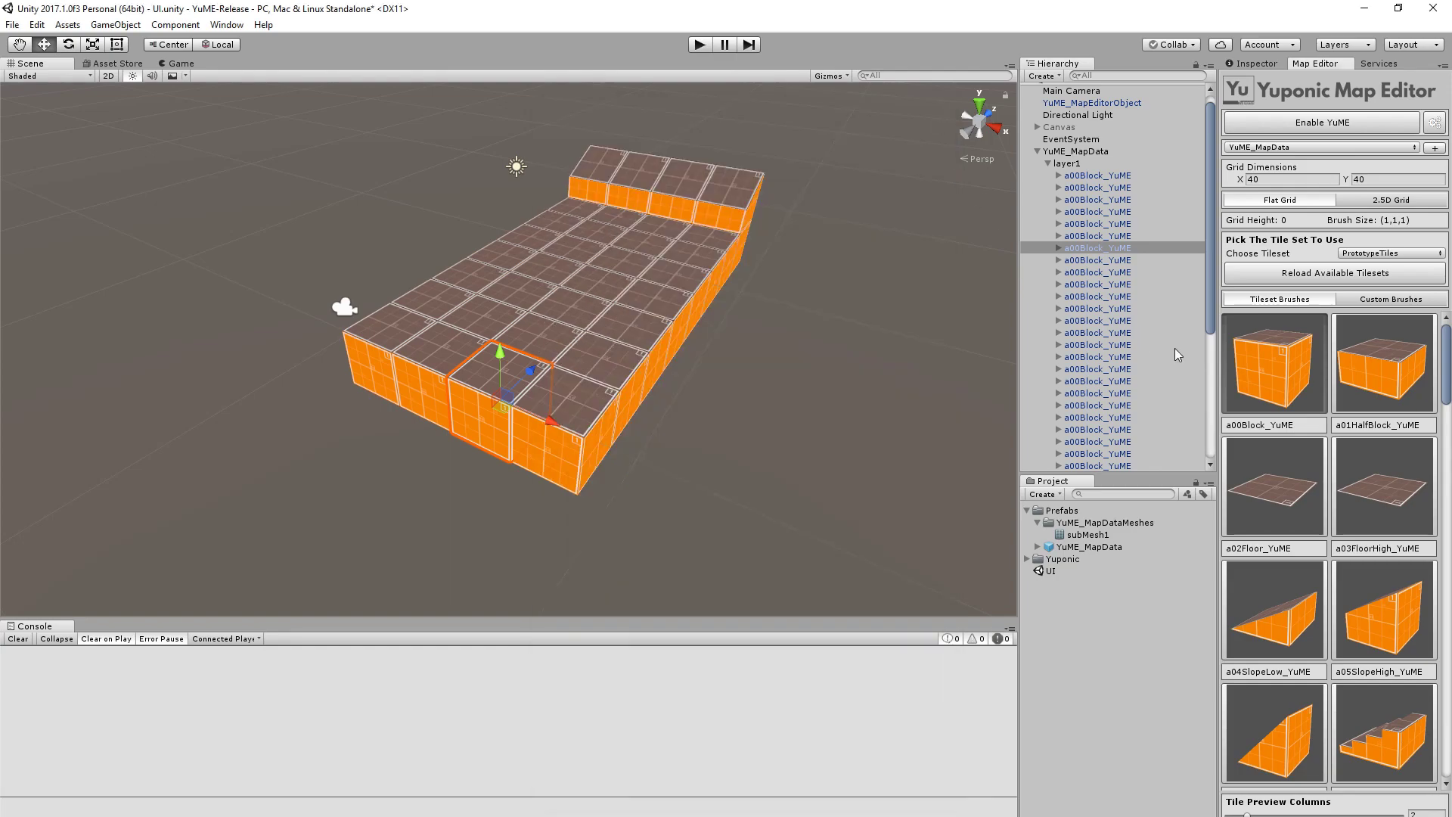
Select all four a05SlopeHigh_YuME tiles in layer1 and set their scale to 1 on X, Y and Z
scroll(1168, 345, "down", 5)
left_click(1108, 381)
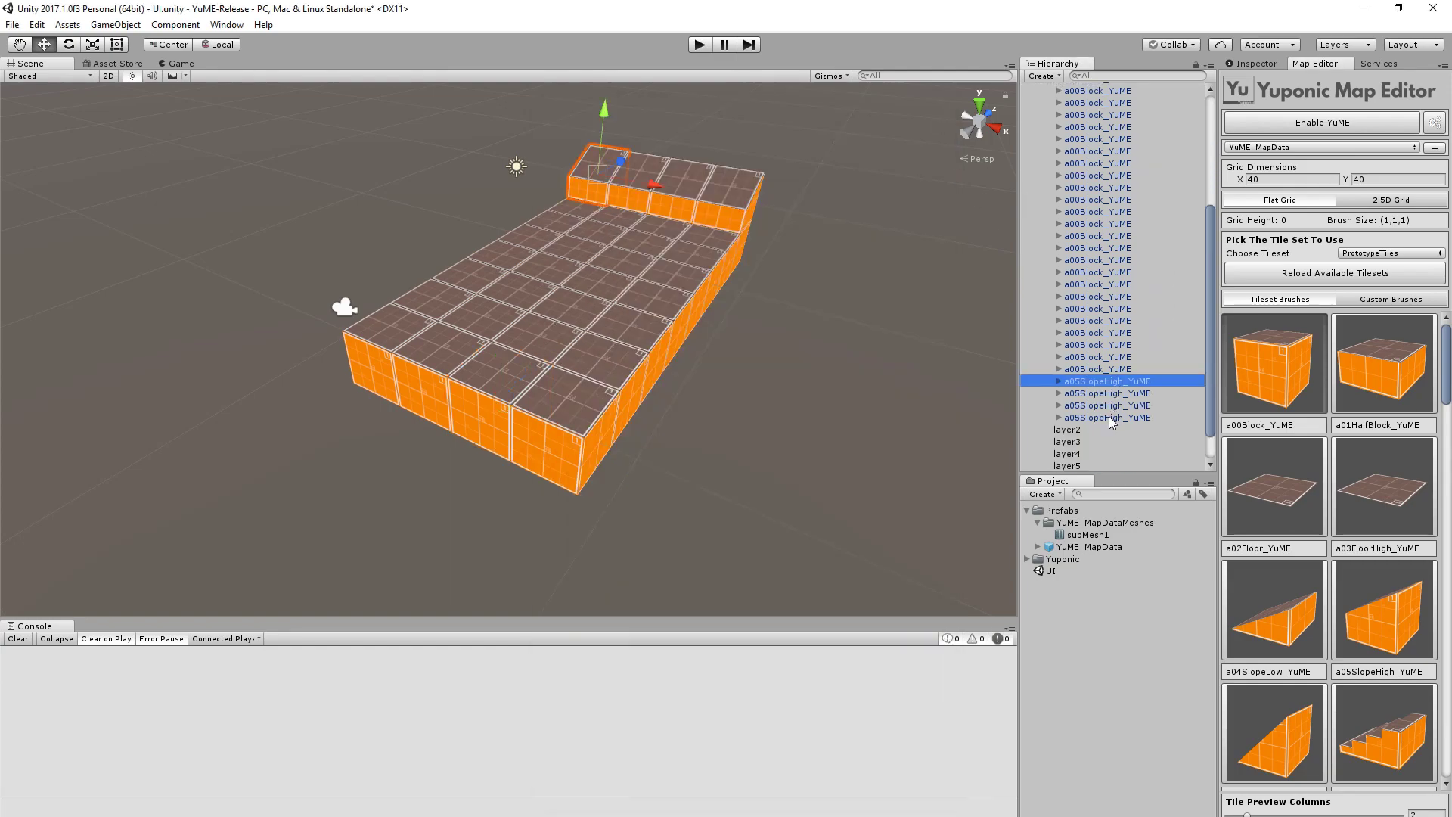
left_click(1127, 416, "shift")
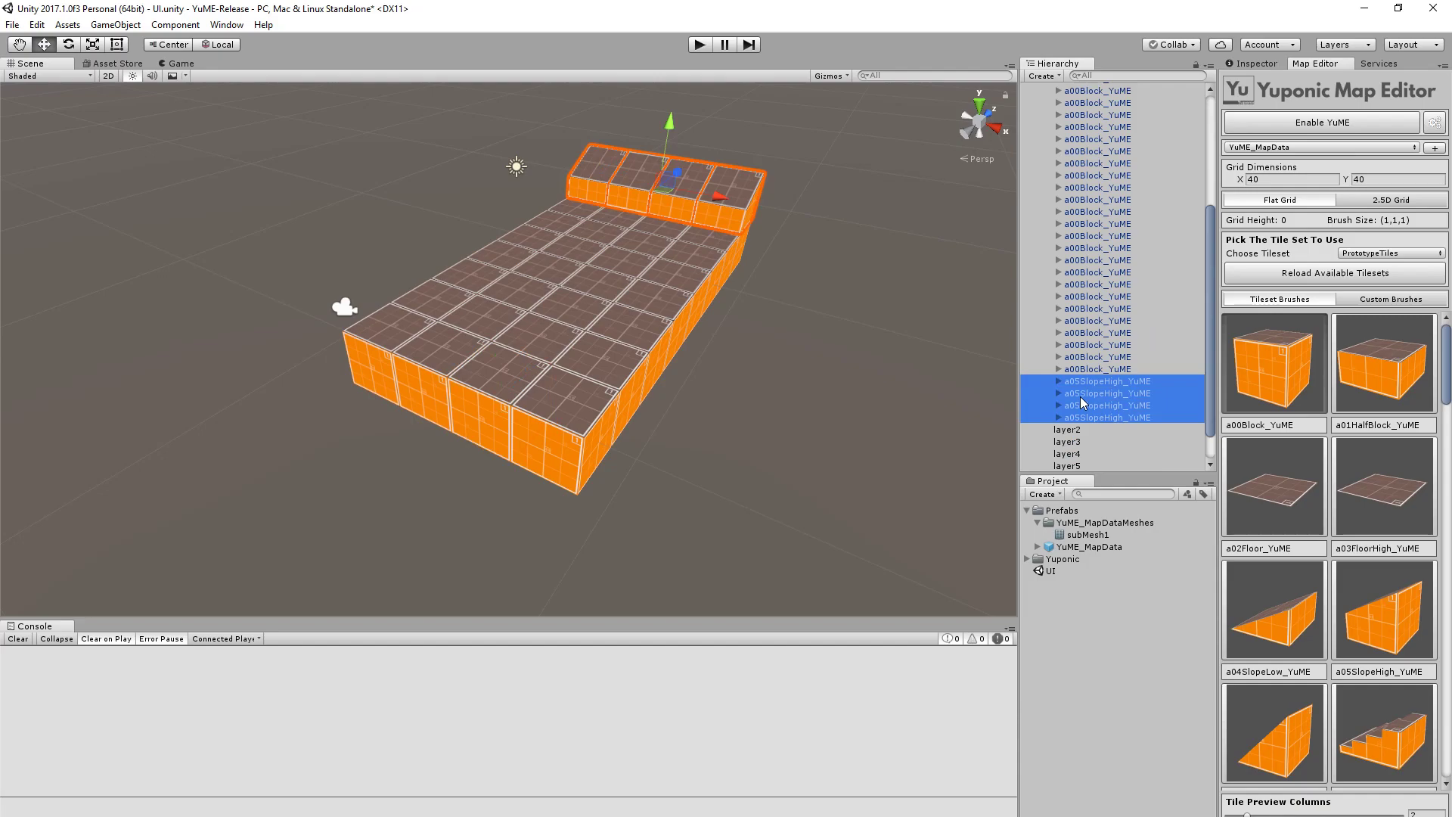
left_click(1261, 65)
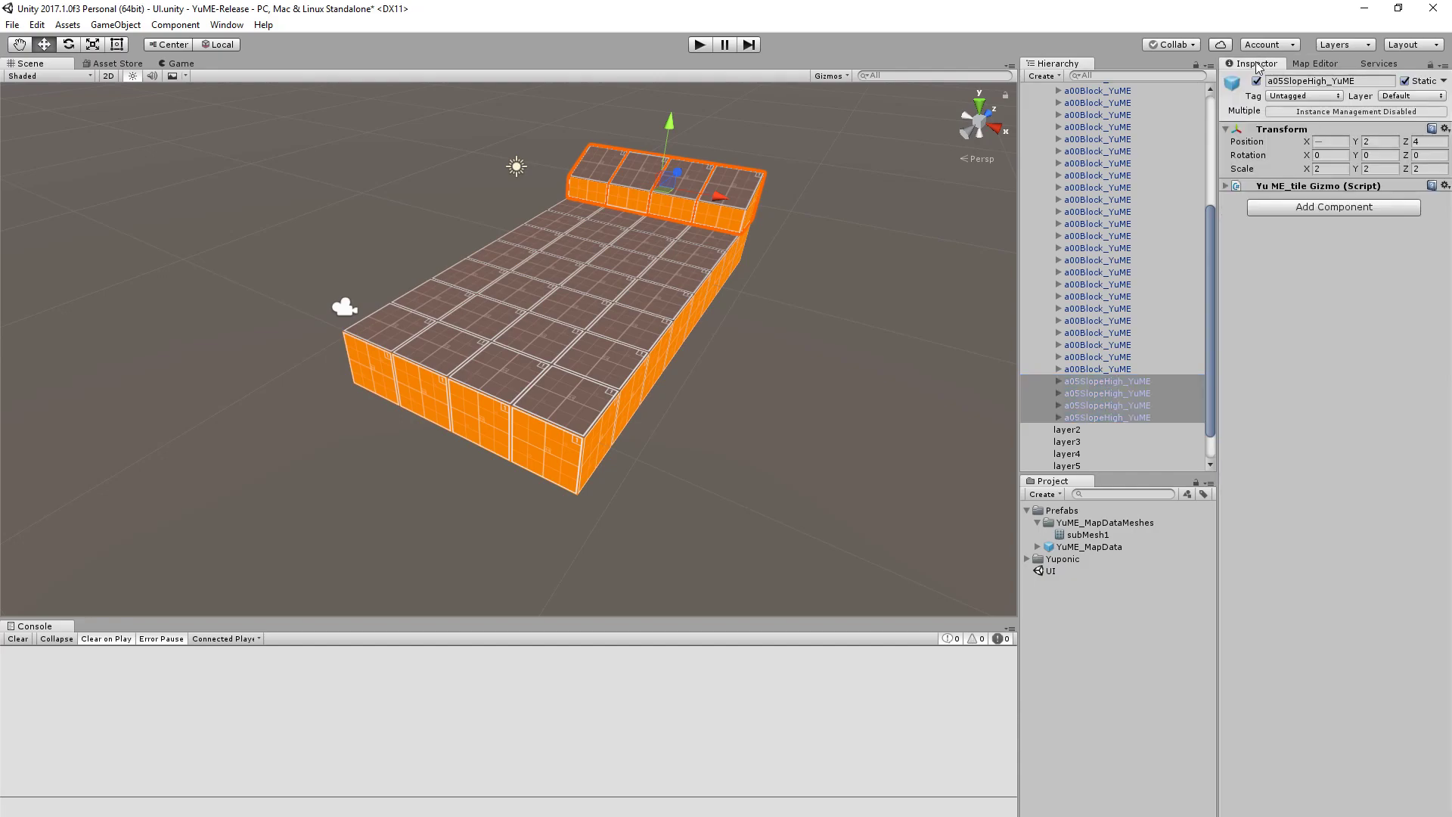
left_click(1381, 168)
type("1")
key("Tab")
type("1")
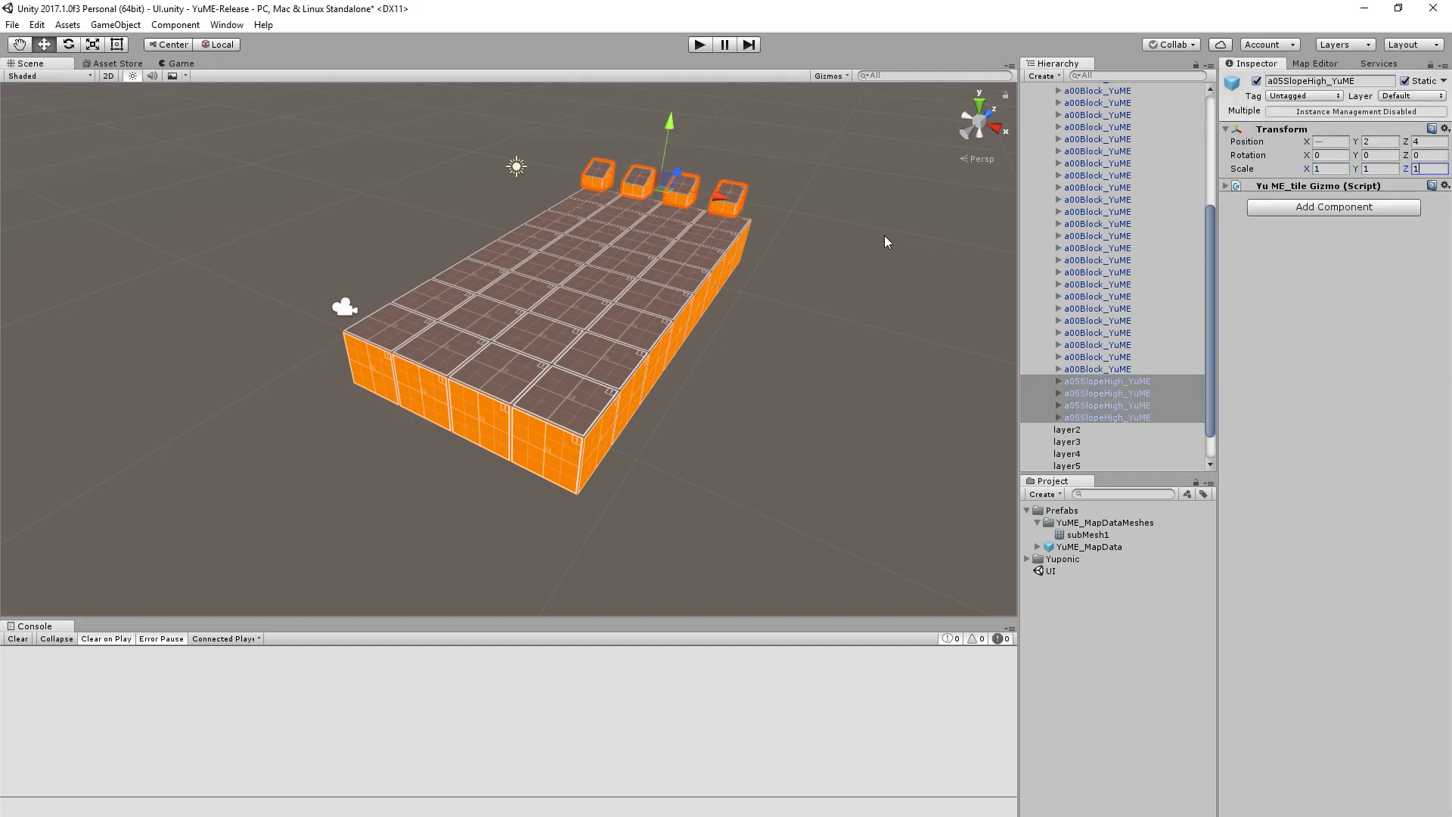
Set the scale of the a00Block_YuME tile second from the front corner to 1 on X, Y and Z
middle_click_drag(756, 325, 762, 326)
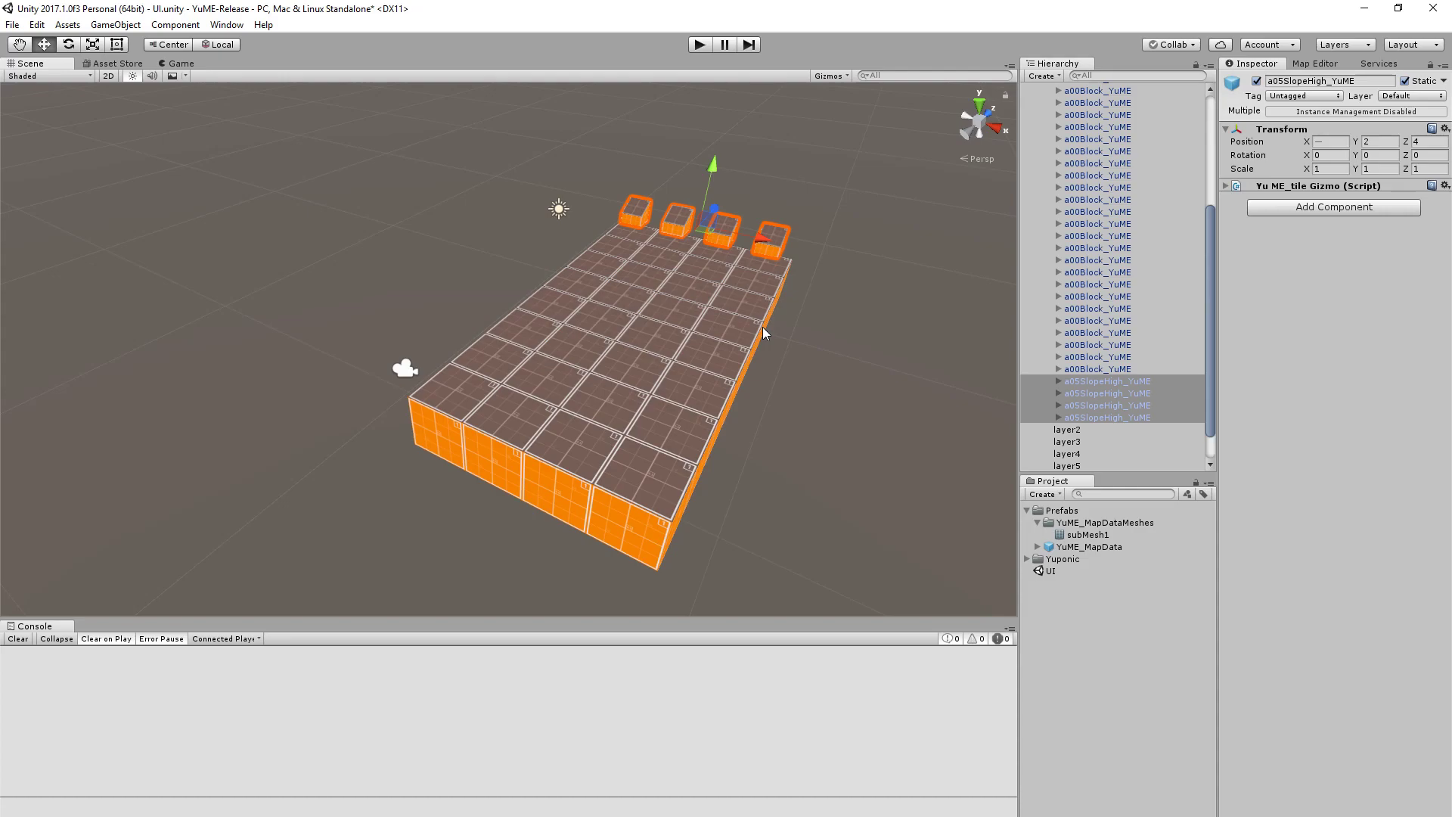
left_click(661, 414)
left_click(1330, 168)
type("1")
key("Tab")
type("1")
key("Tab")
type("1")
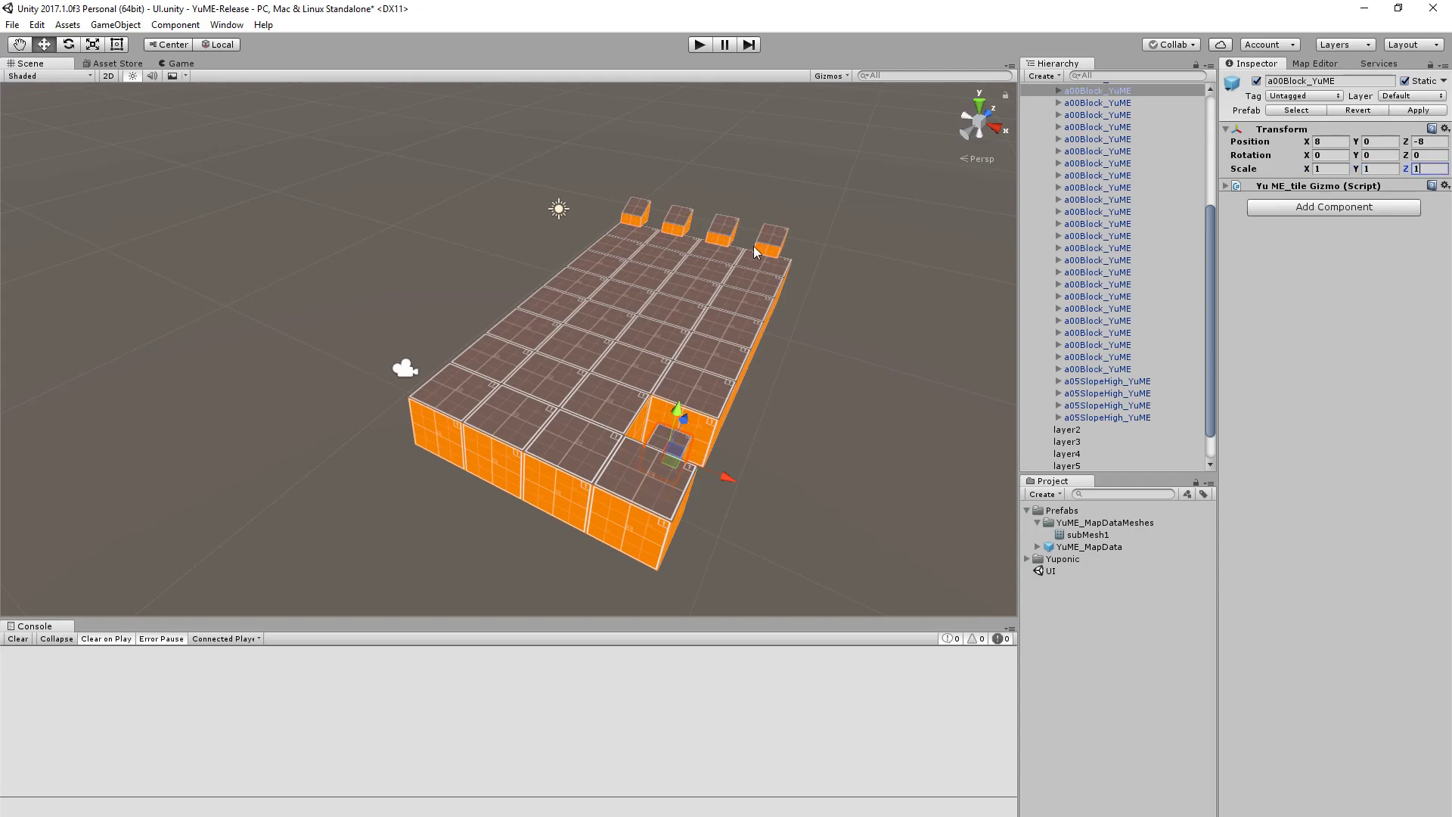
Enable YuME and refresh the map to correct the scales of the resized slope and block tiles
scroll(767, 431, "down", 2)
left_click_drag(767, 431, 626, 431, "alt")
middle_click_drag(625, 431, 632, 413)
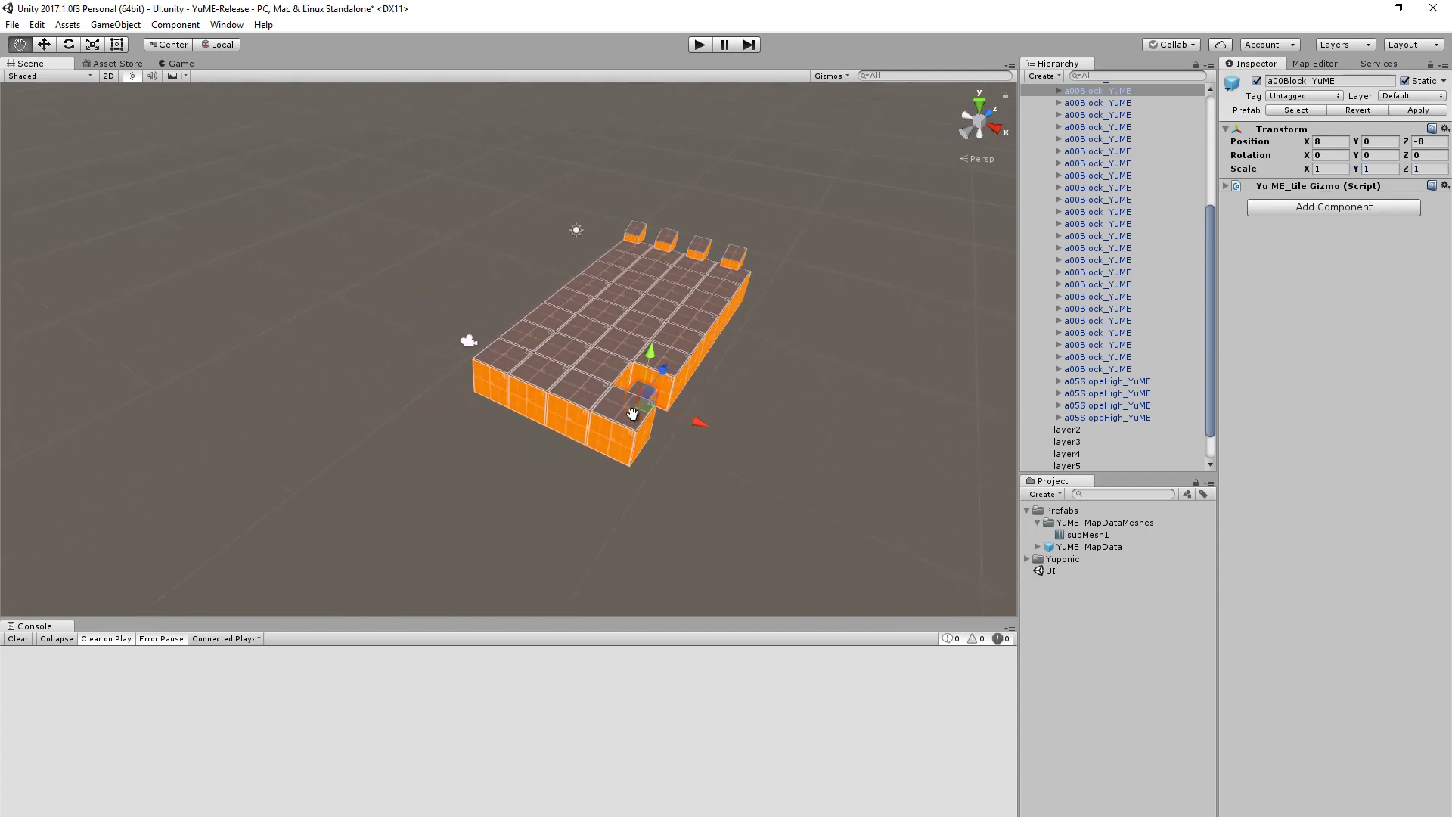
scroll(632, 414, "up", 3)
scroll(692, 399, "down", 1)
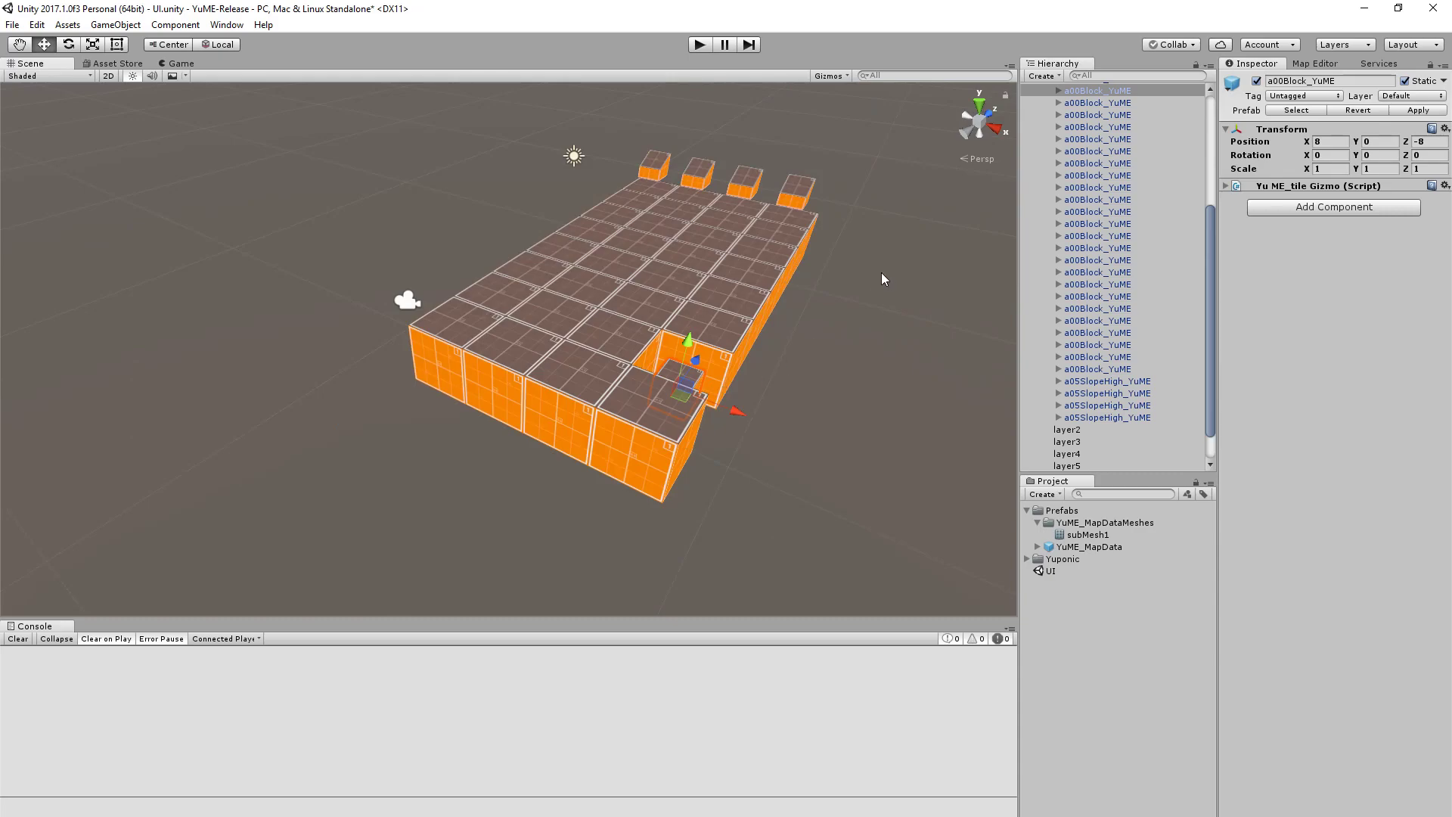
left_click(1313, 64)
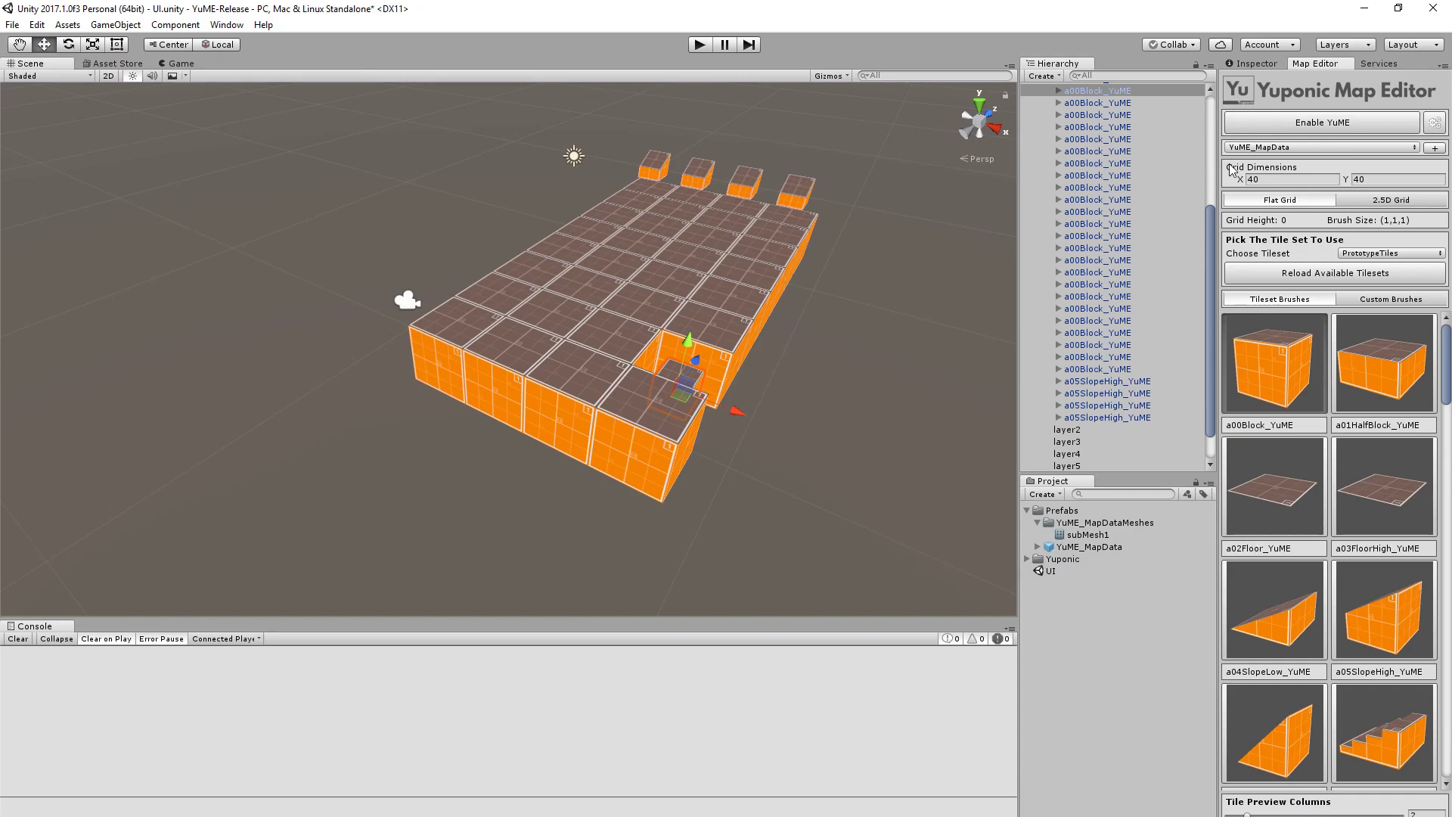
left_click(1331, 123)
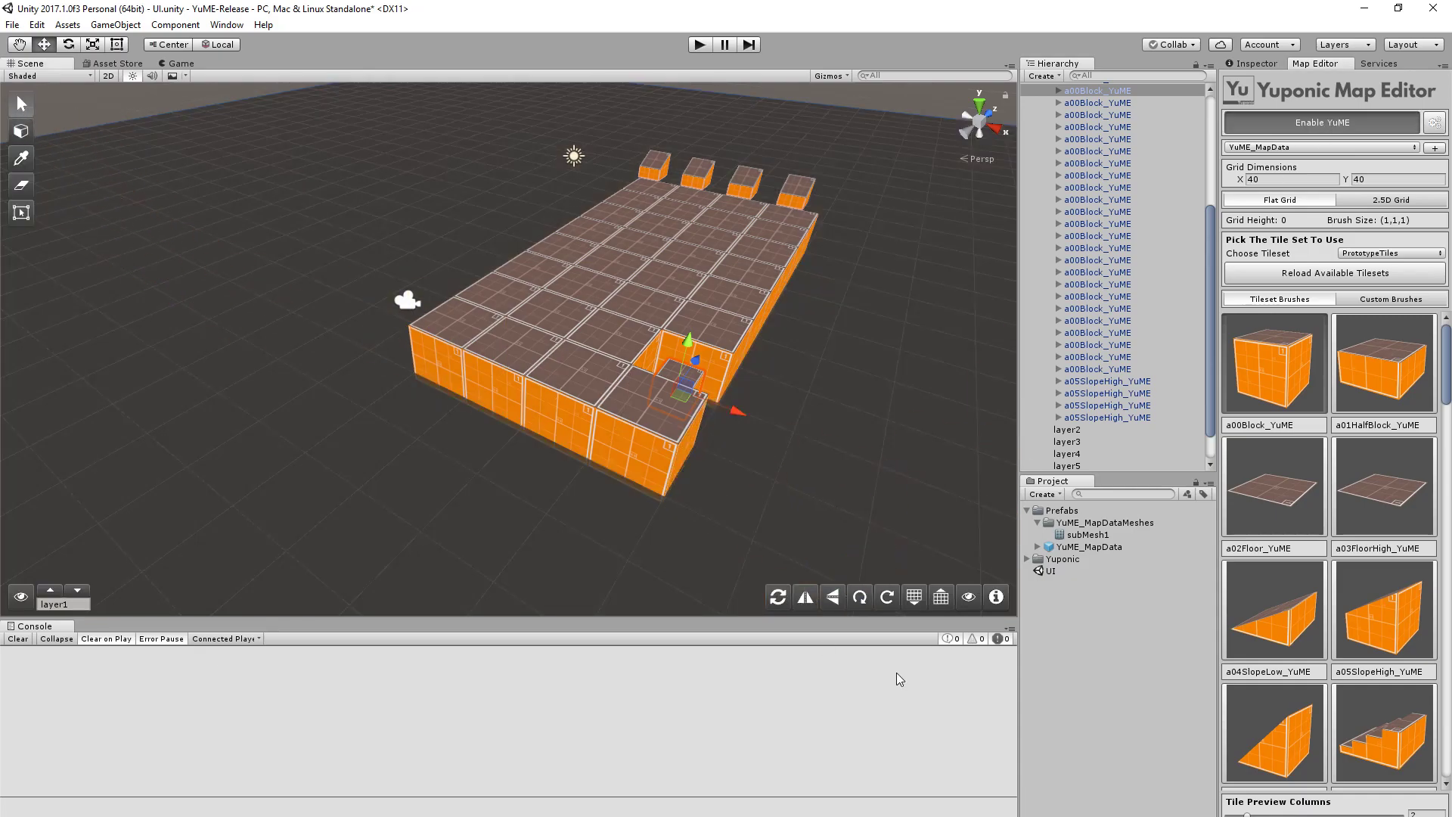
left_click(779, 599)
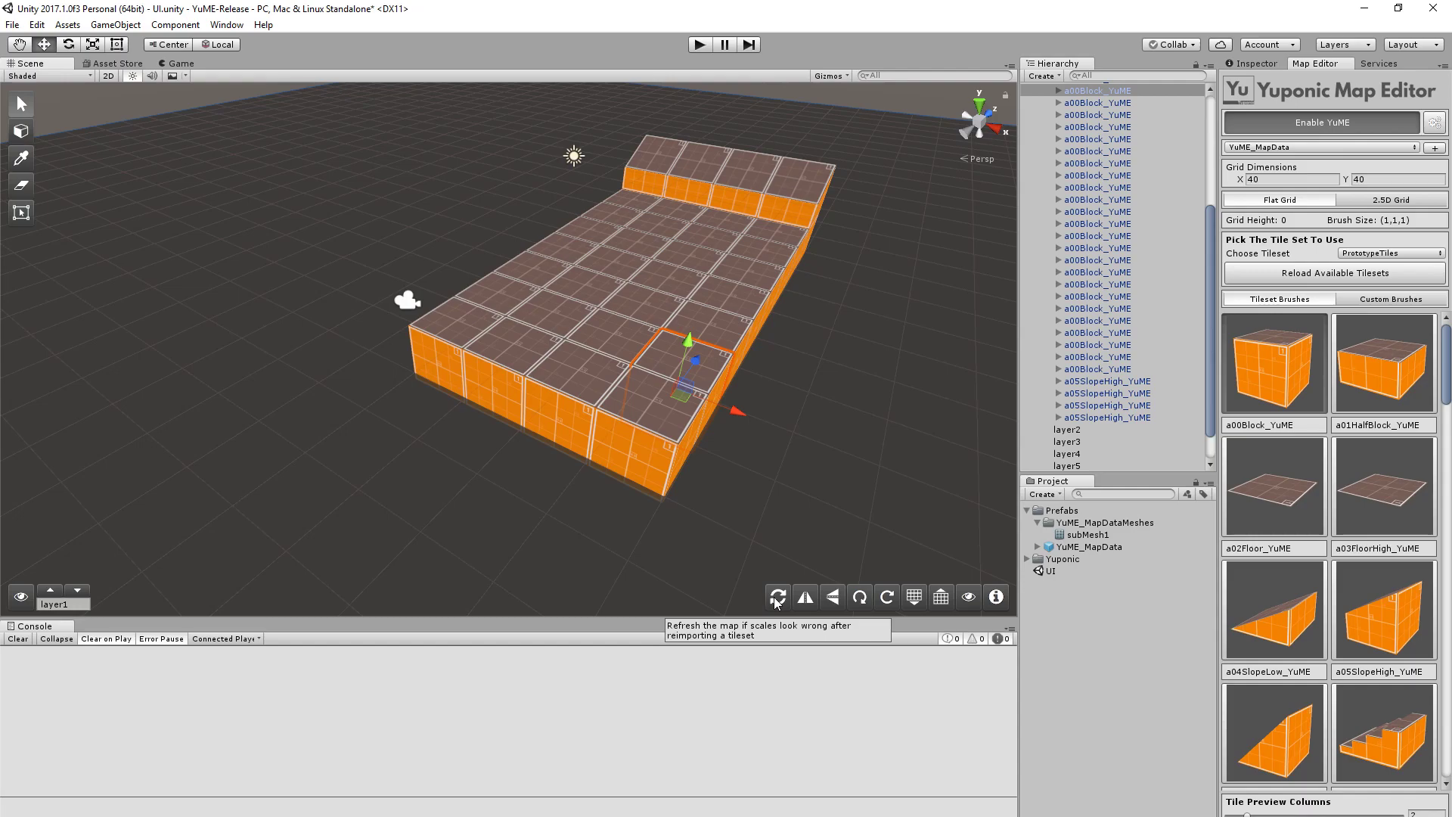
Collapse YuME_MapData in the hierarchy, disable YuME and activate the Canvas object in the scene
scroll(1036, 167, "up", 5)
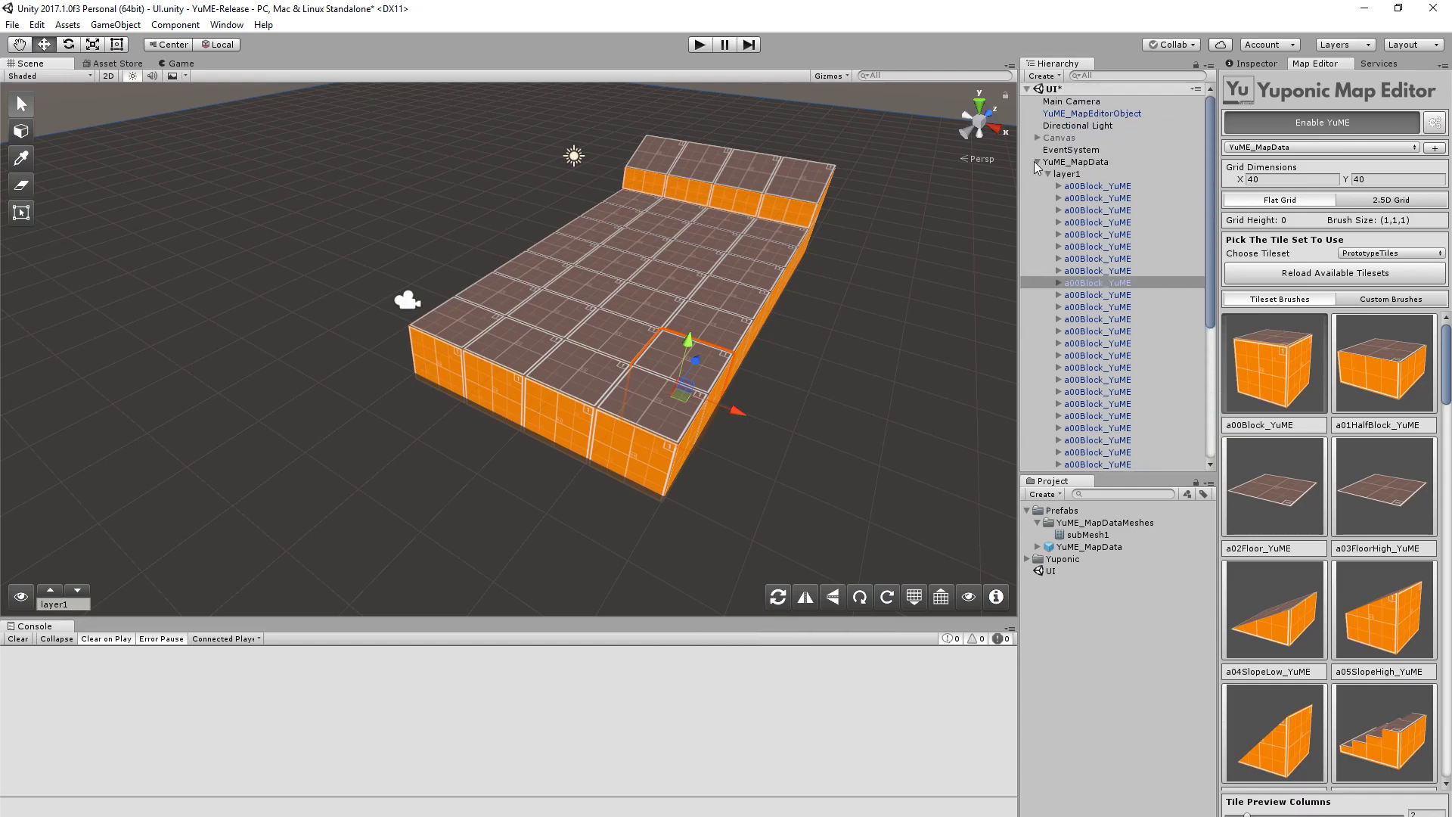
left_click(1037, 163)
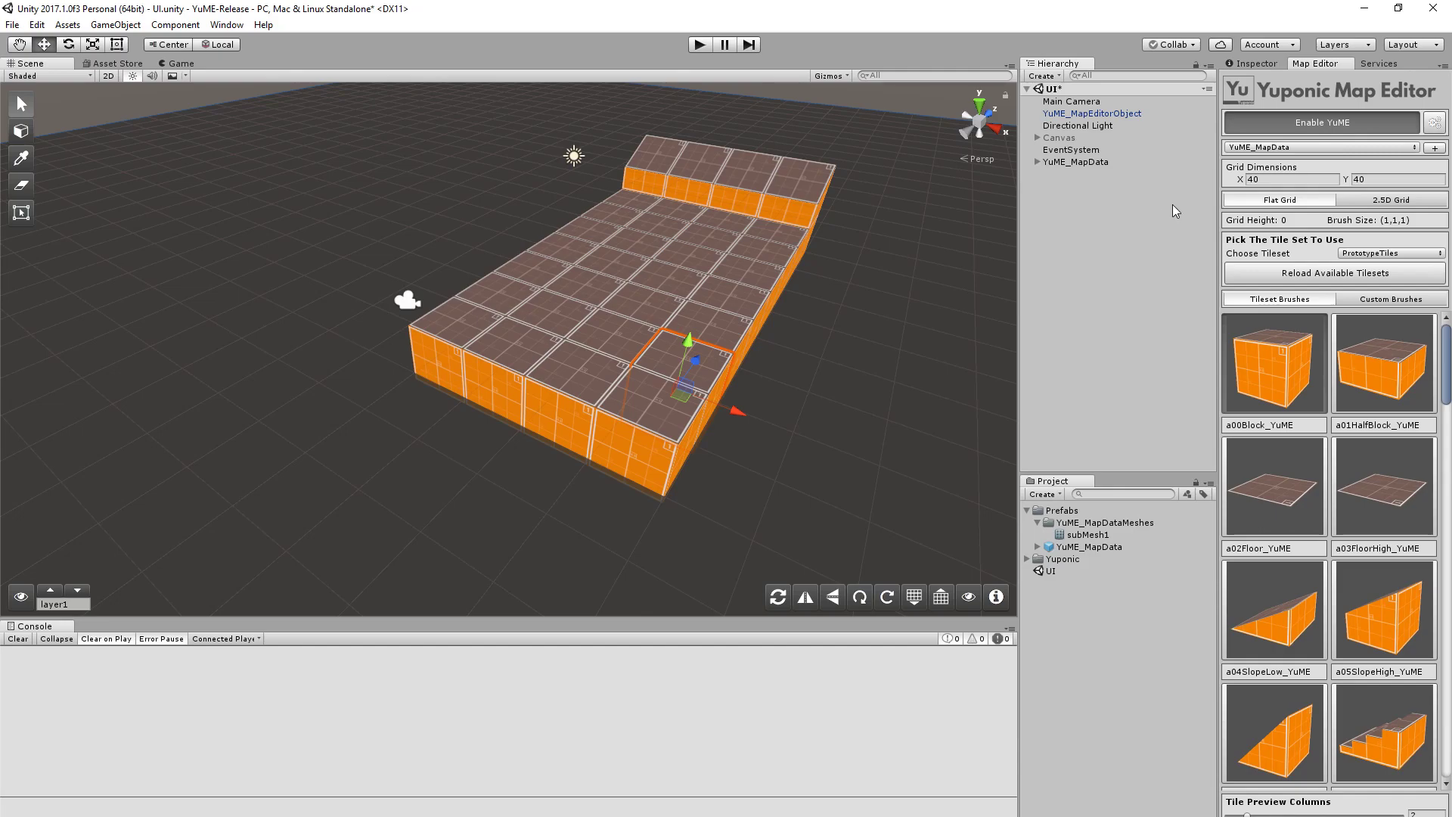
left_click(1069, 141)
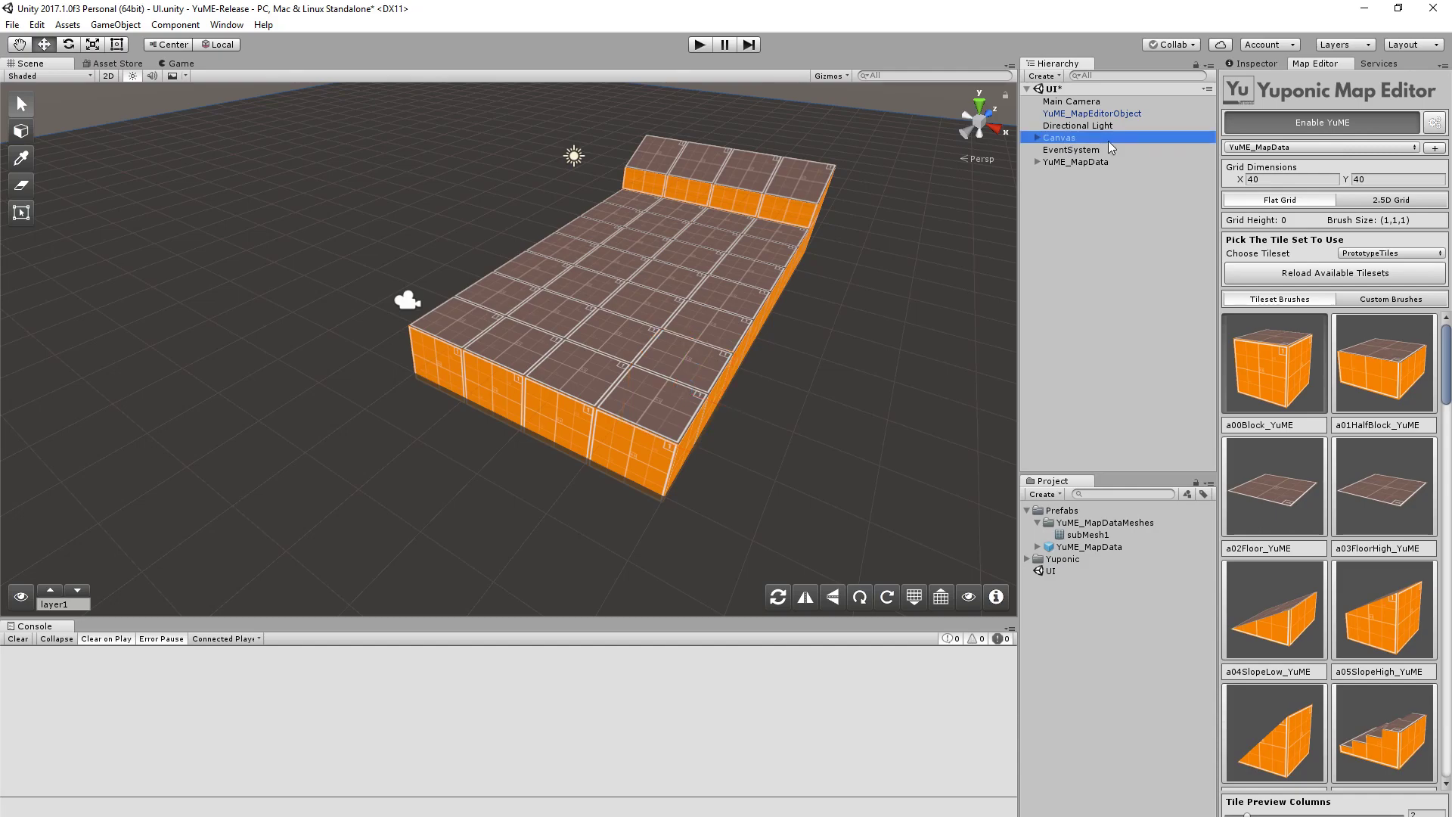
left_click(1323, 123)
left_click(1255, 65)
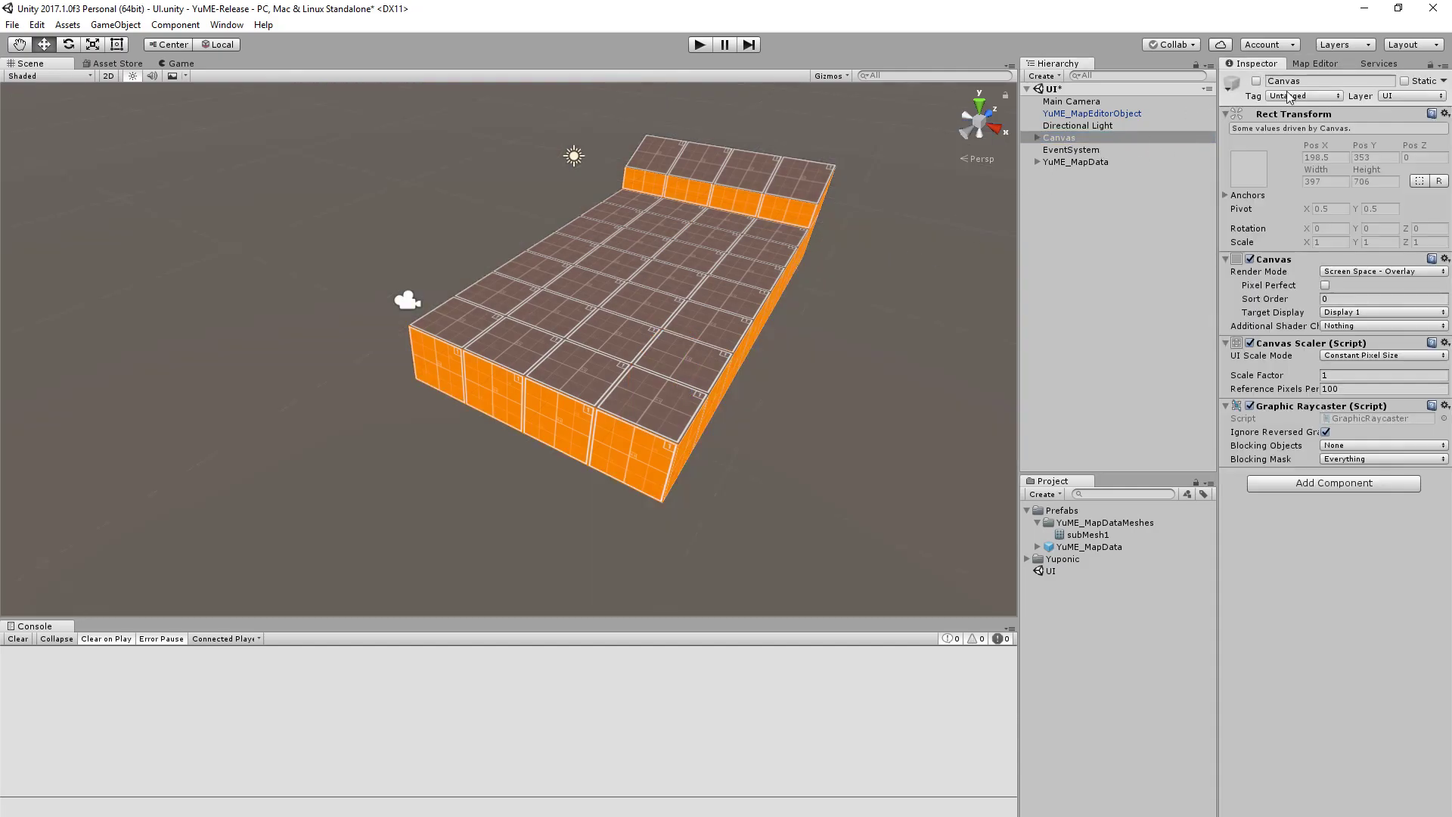
scroll(878, 273, "down", 15)
left_click_drag(607, 402, 787, 411, "alt")
scroll(786, 385, "up", 3)
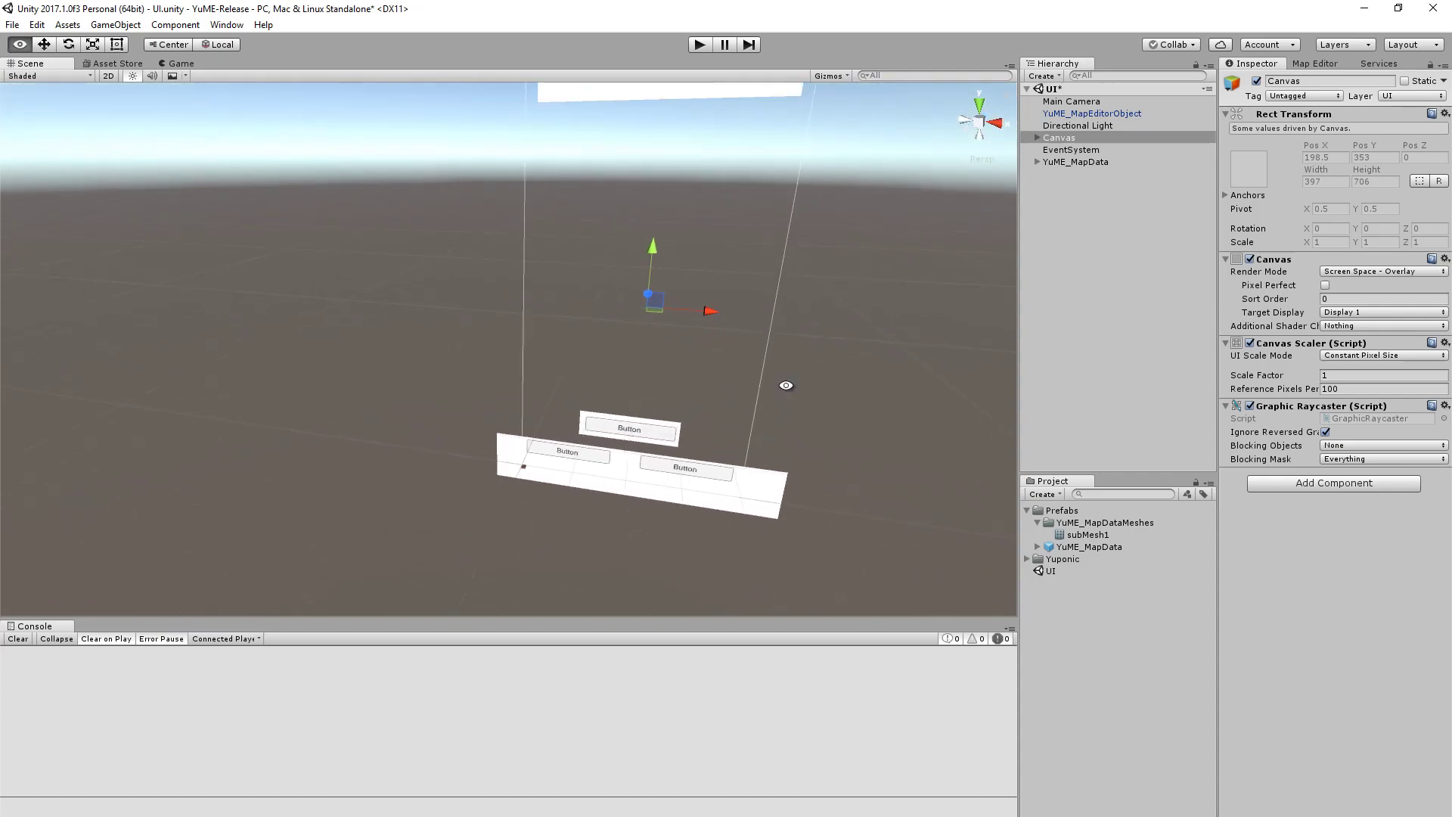
Examine how large the Canvas and its buttons are in the scene compared with the tile map
scroll(514, 472, "up", 5, "alt")
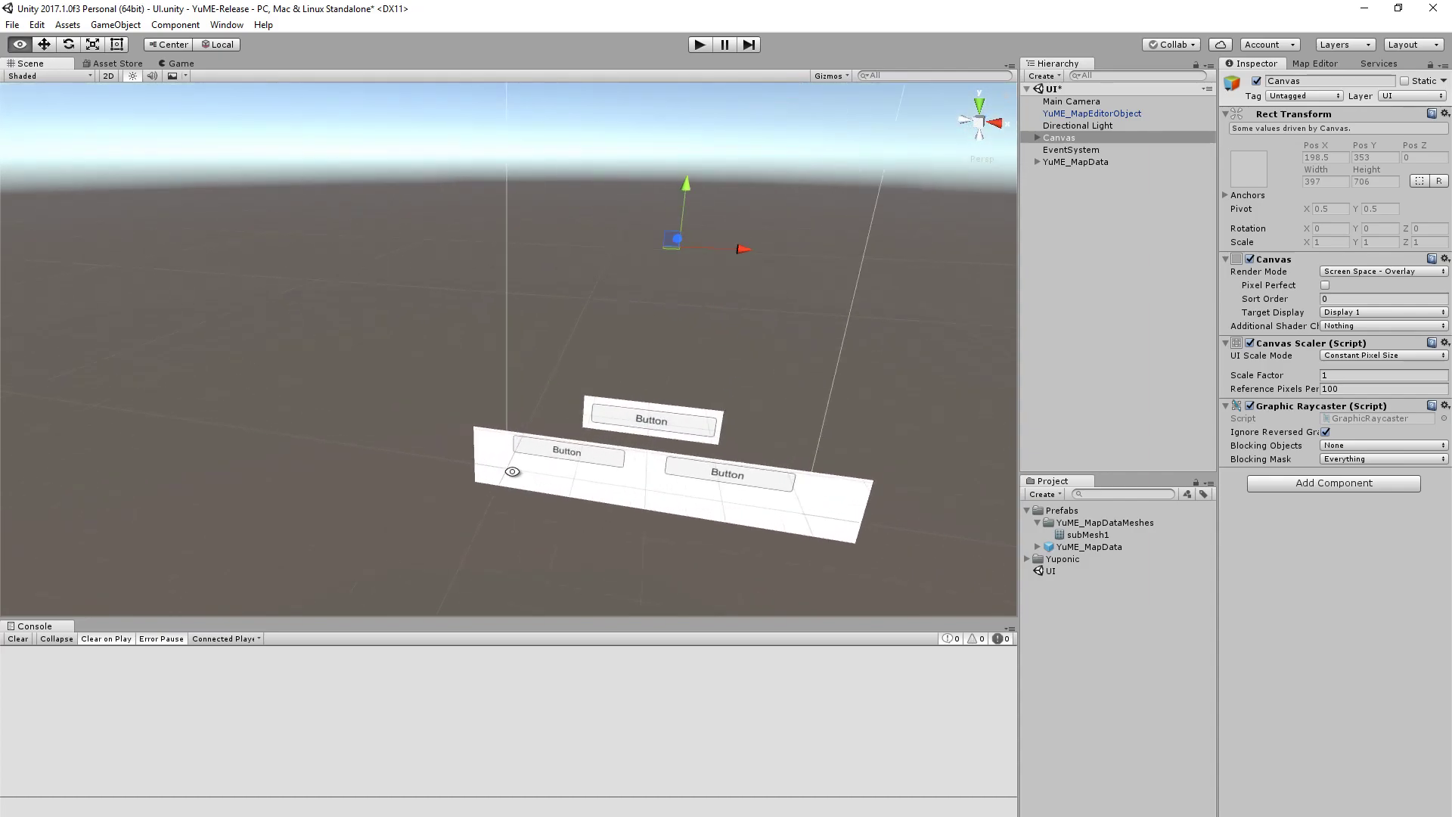
scroll(511, 468, "up", 5, "alt")
scroll(514, 455, "down", 10, "alt")
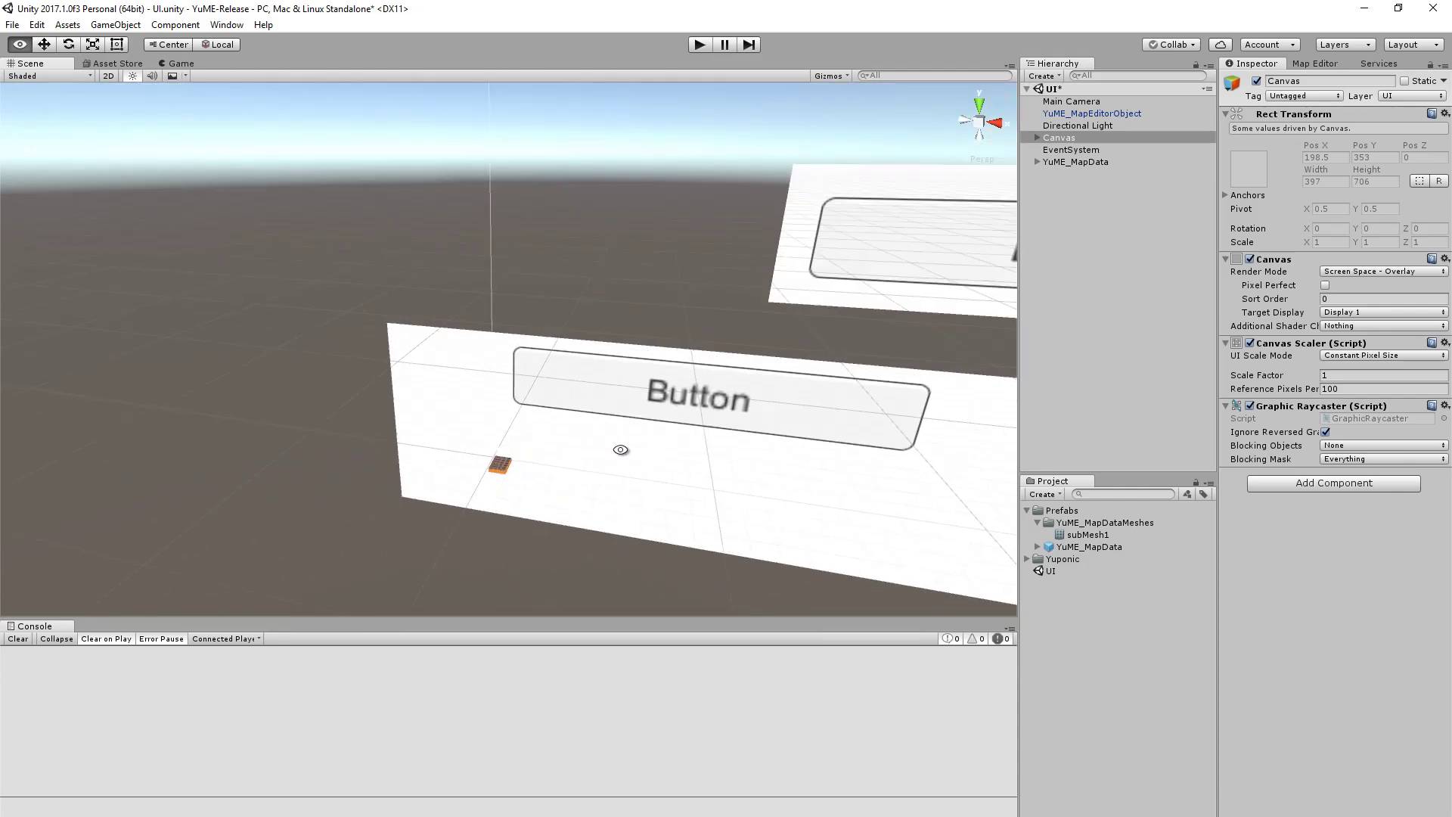
middle_click_drag(830, 336, 716, 378, "alt")
left_click_drag(735, 396, 749, 379, "alt")
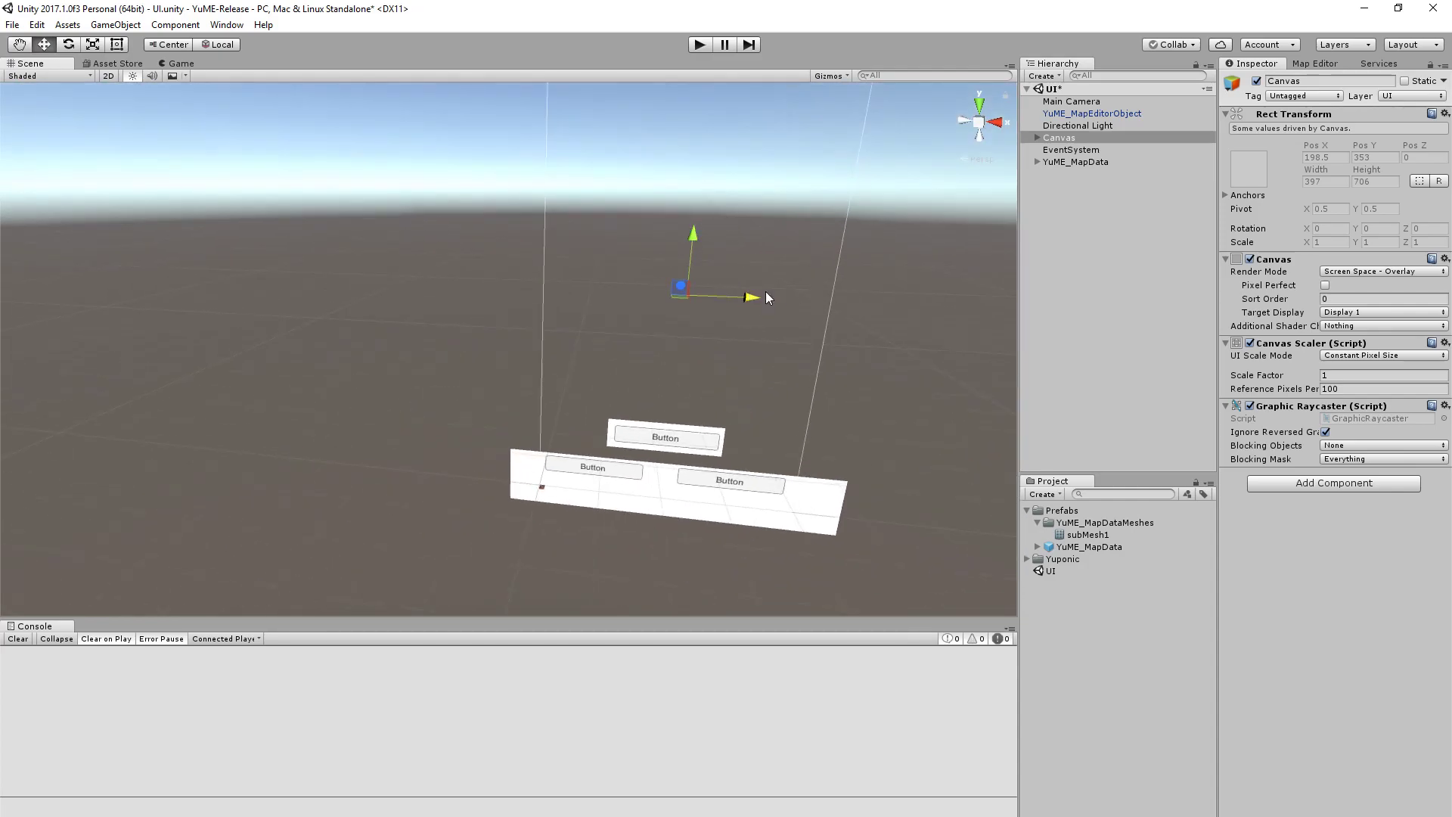
scroll(815, 322, "down", 5, "alt")
left_click_drag(815, 322, 749, 402, "alt")
scroll(771, 420, "up", 5, "alt")
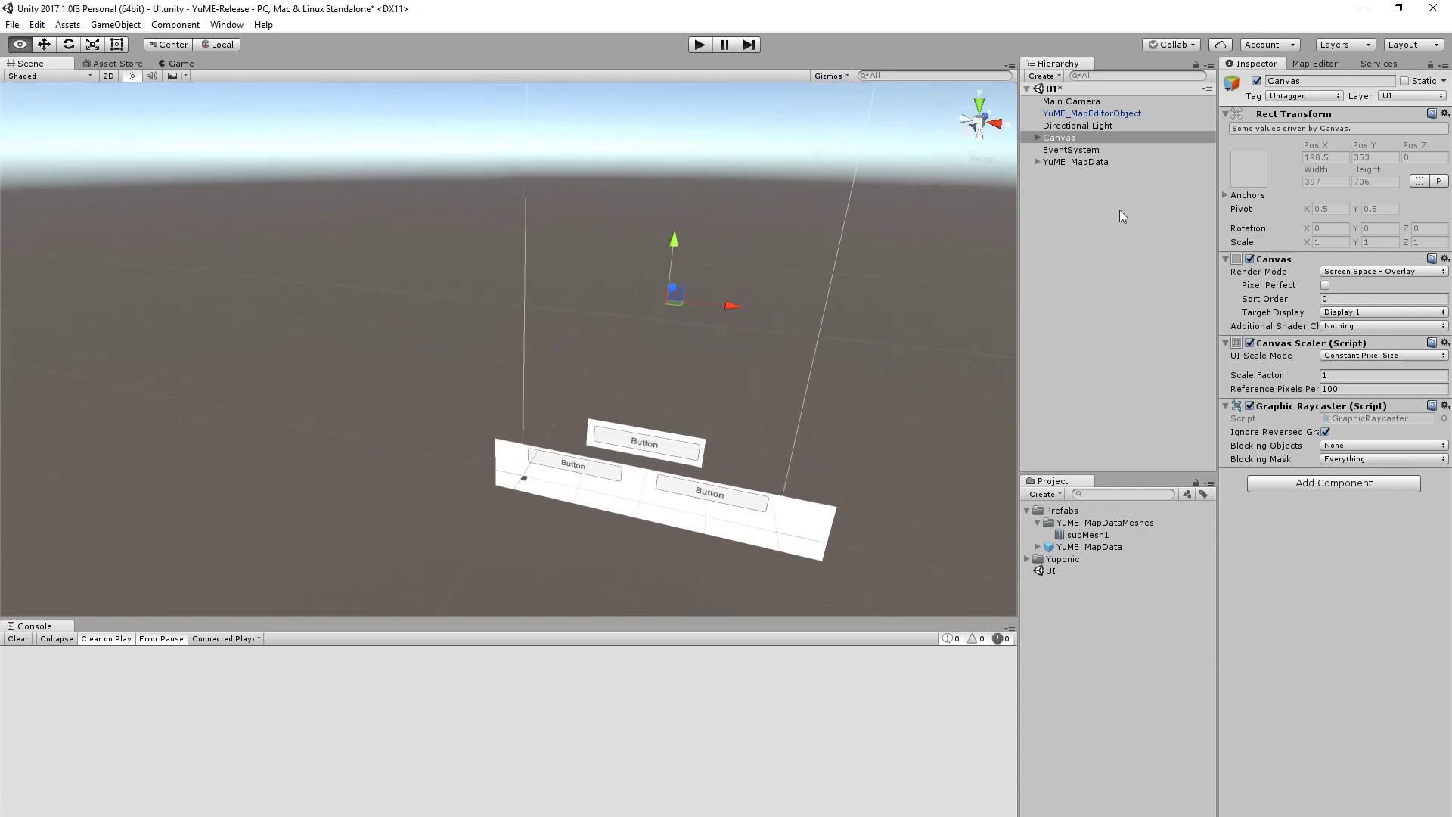
Toggle the Canvas off and on again and inspect the tile map lying in front of it
left_click(1256, 81)
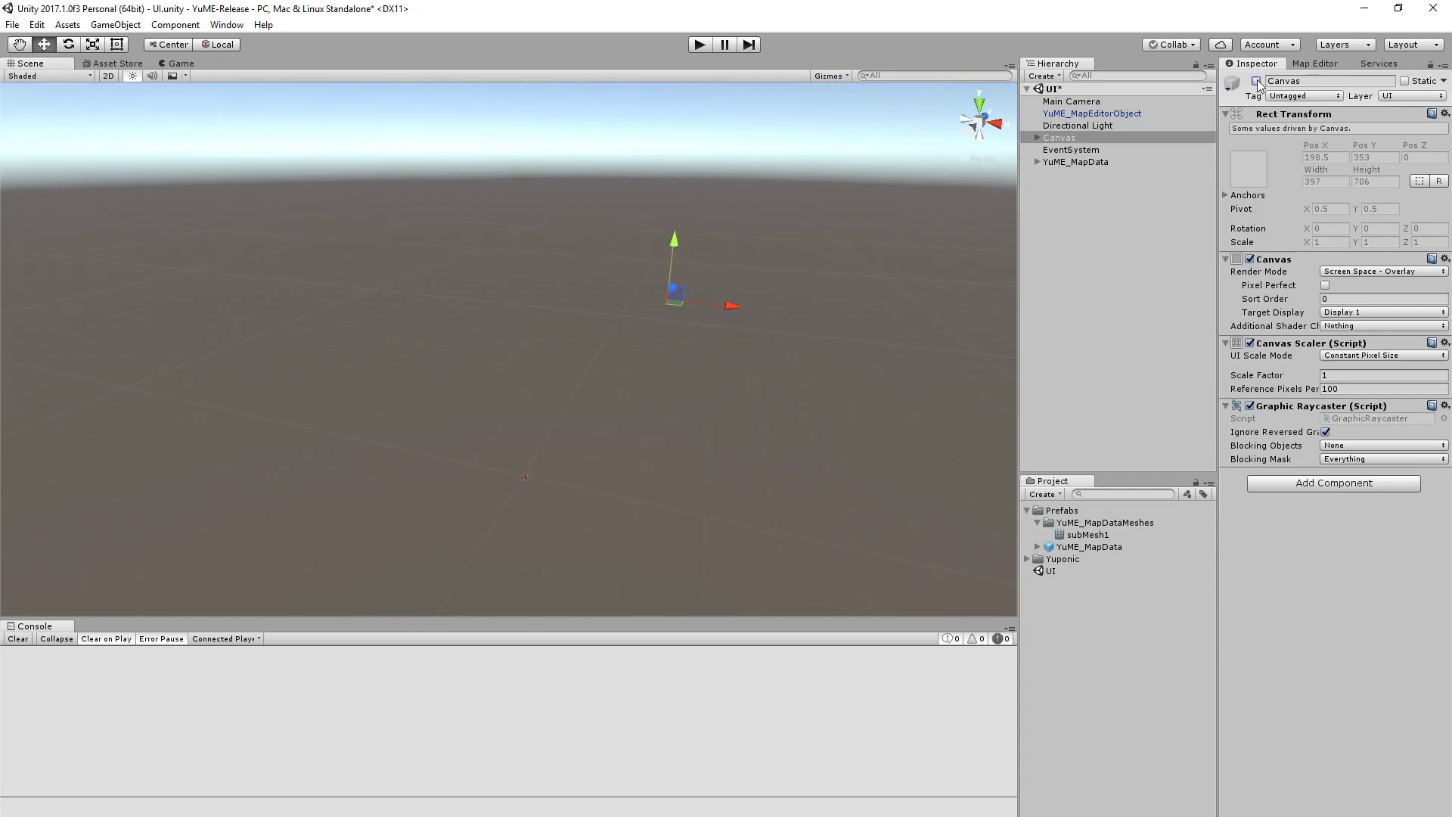
left_click(1256, 80)
scroll(552, 493, "up", 5, "alt")
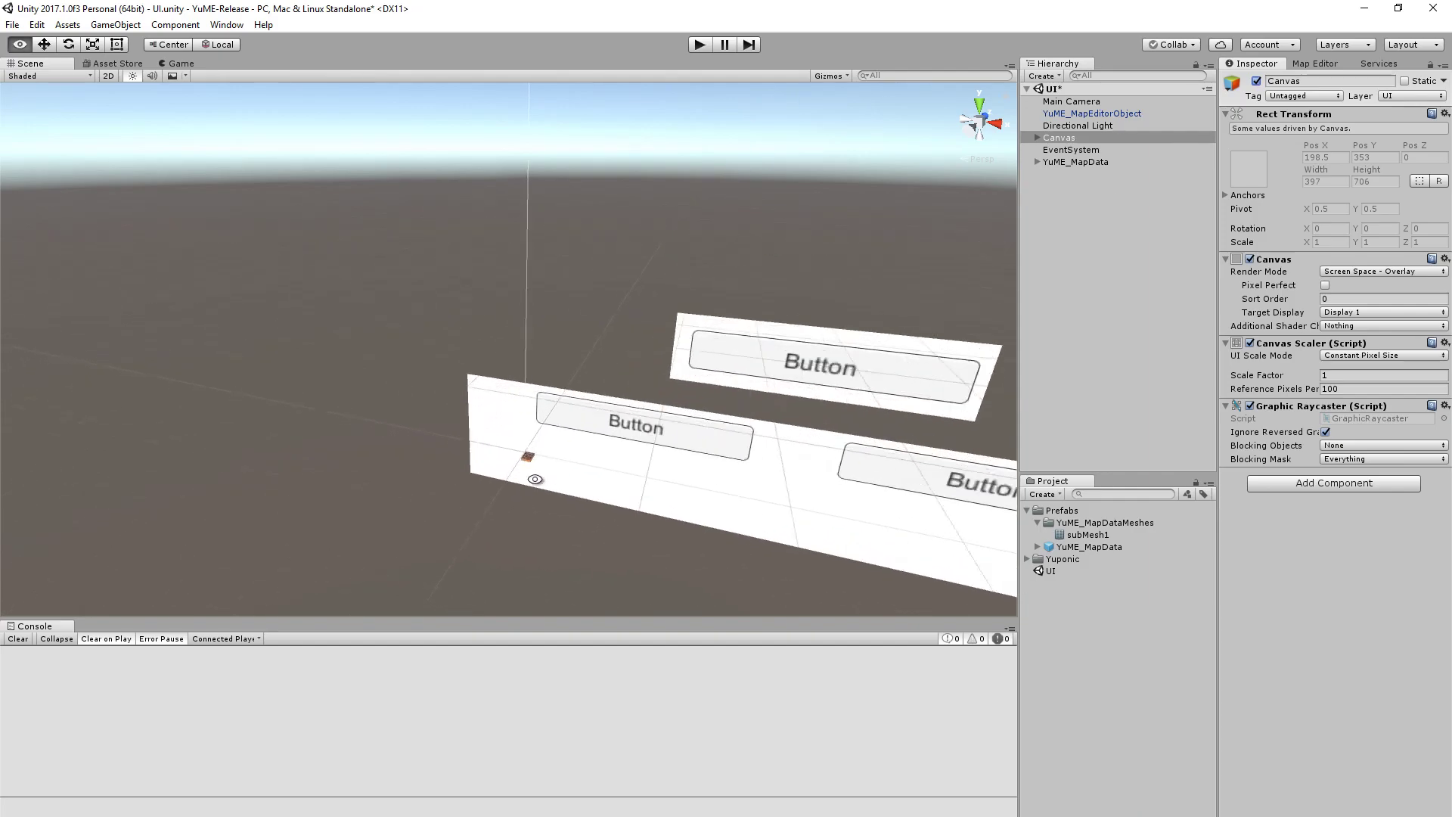
scroll(496, 462, "up", 10, "alt")
scroll(527, 454, "down", 5, "alt")
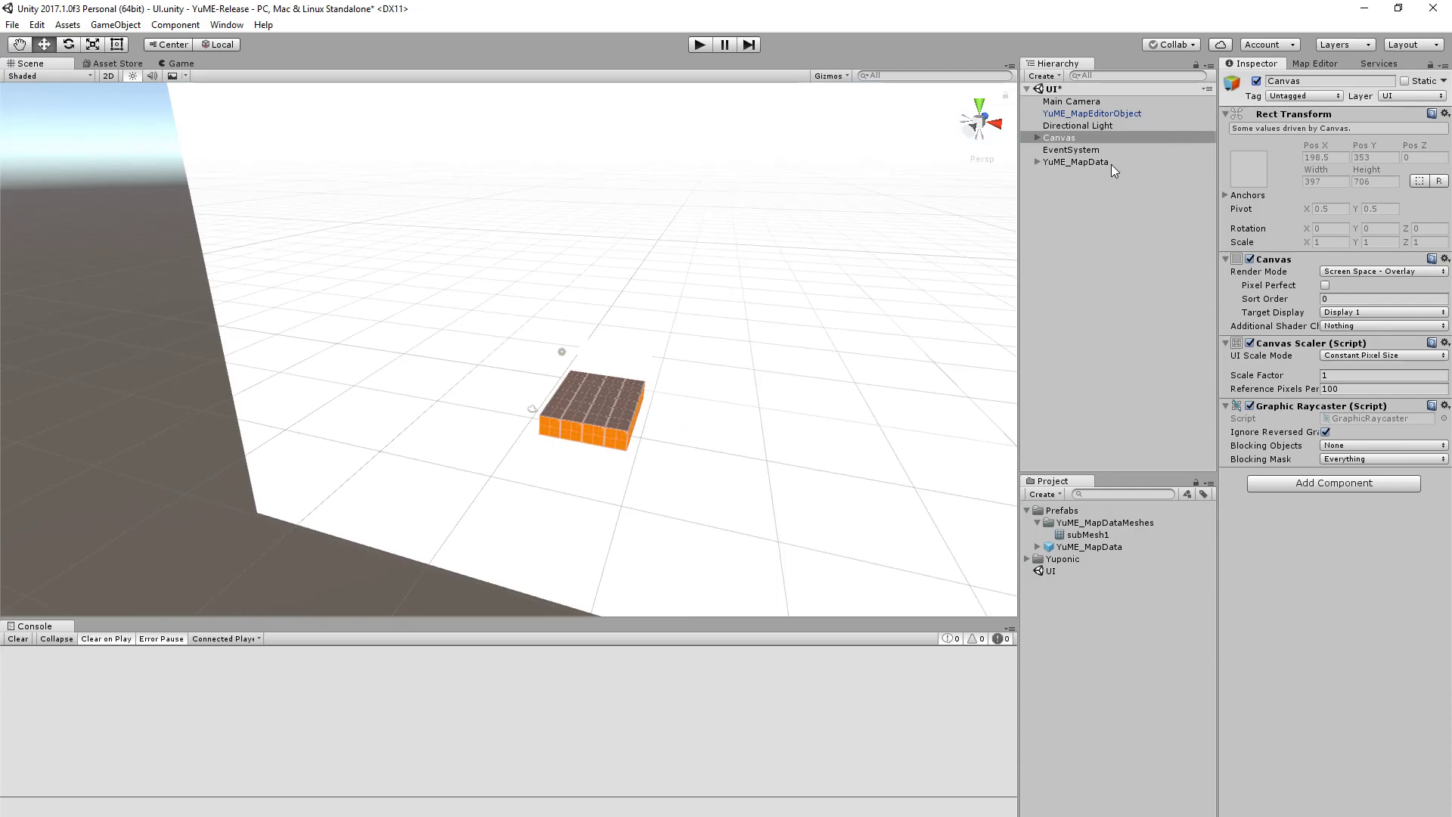
Turn on Hide Unity UI Objects while the tool is enabled in the map editor's configuration and close it
left_click(1316, 63)
left_click(1436, 123)
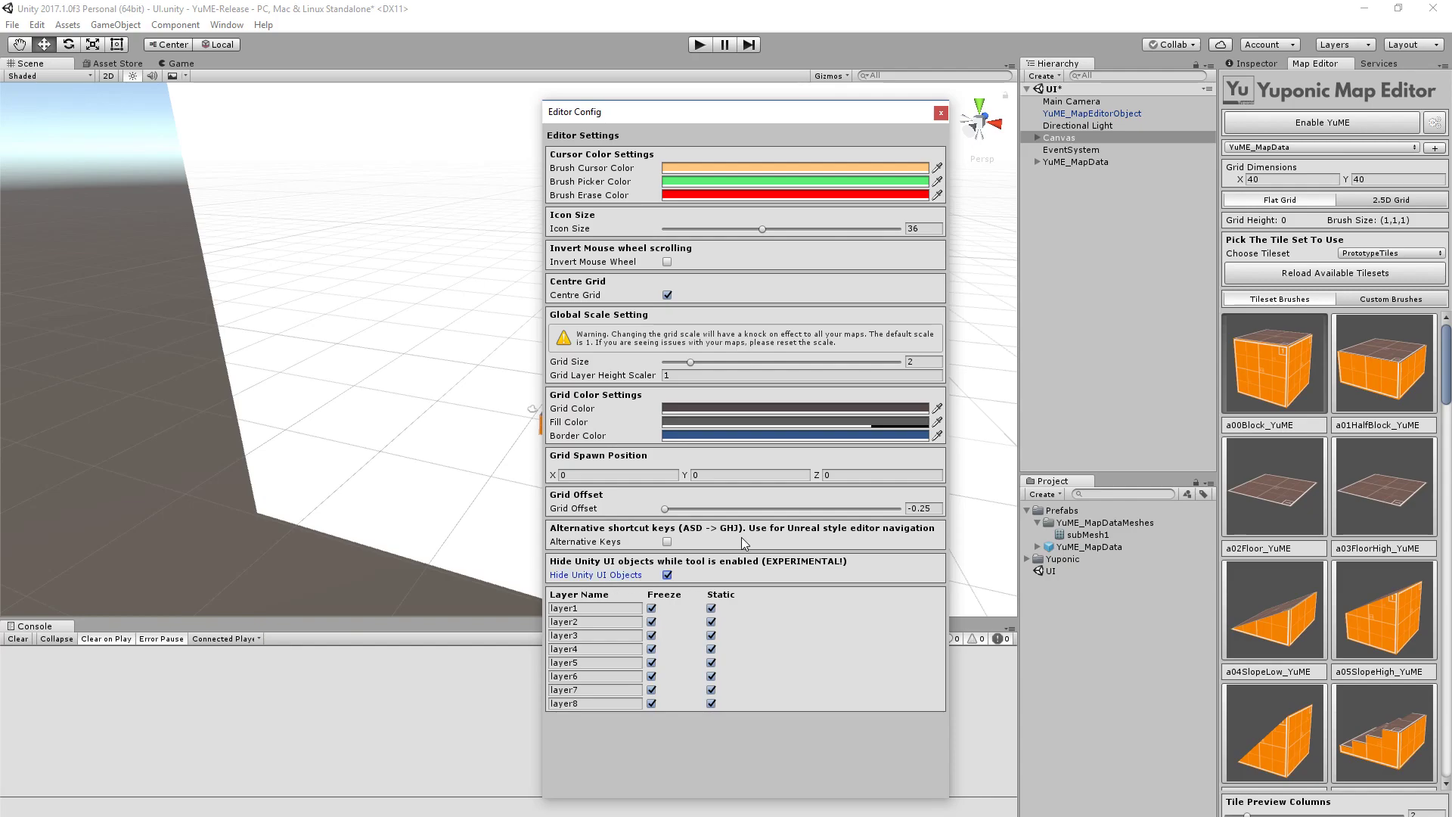
left_click(940, 112)
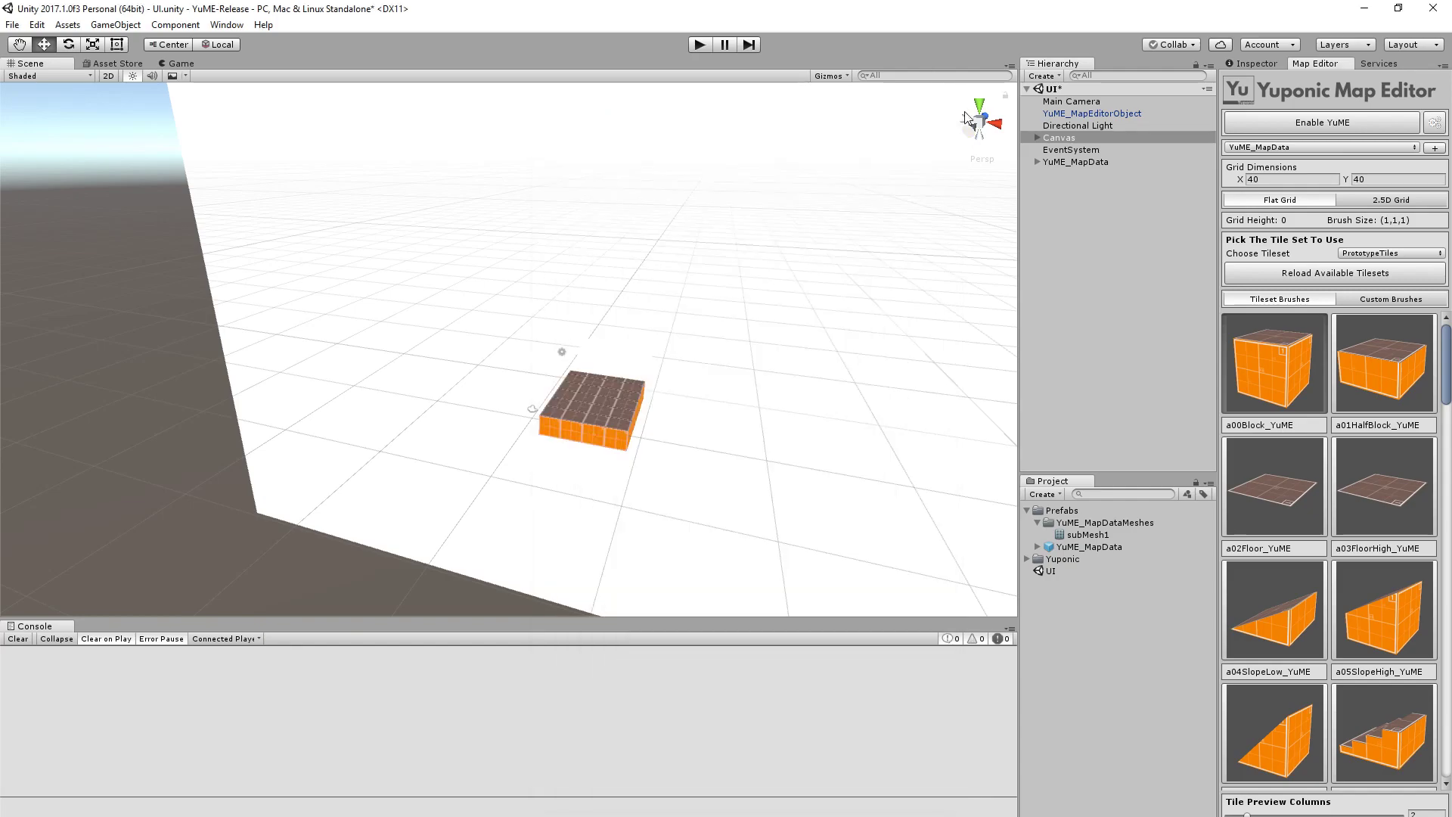
Close the Map Editor, reopen YuME: Map Editor and dock it beside the Inspector
left_click(1442, 66)
left_click(1410, 99)
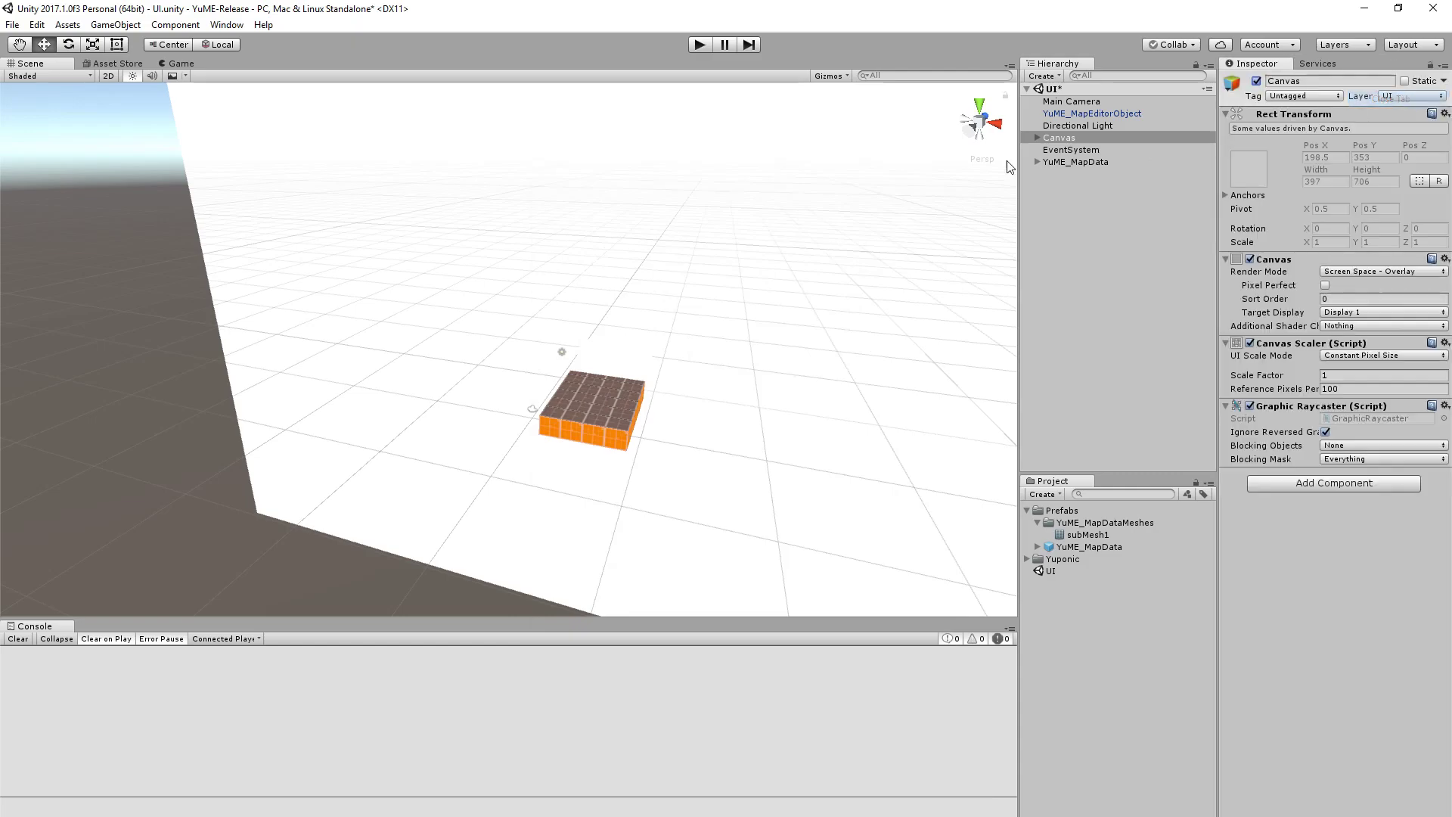
left_click(227, 24)
mouse_move(279, 104)
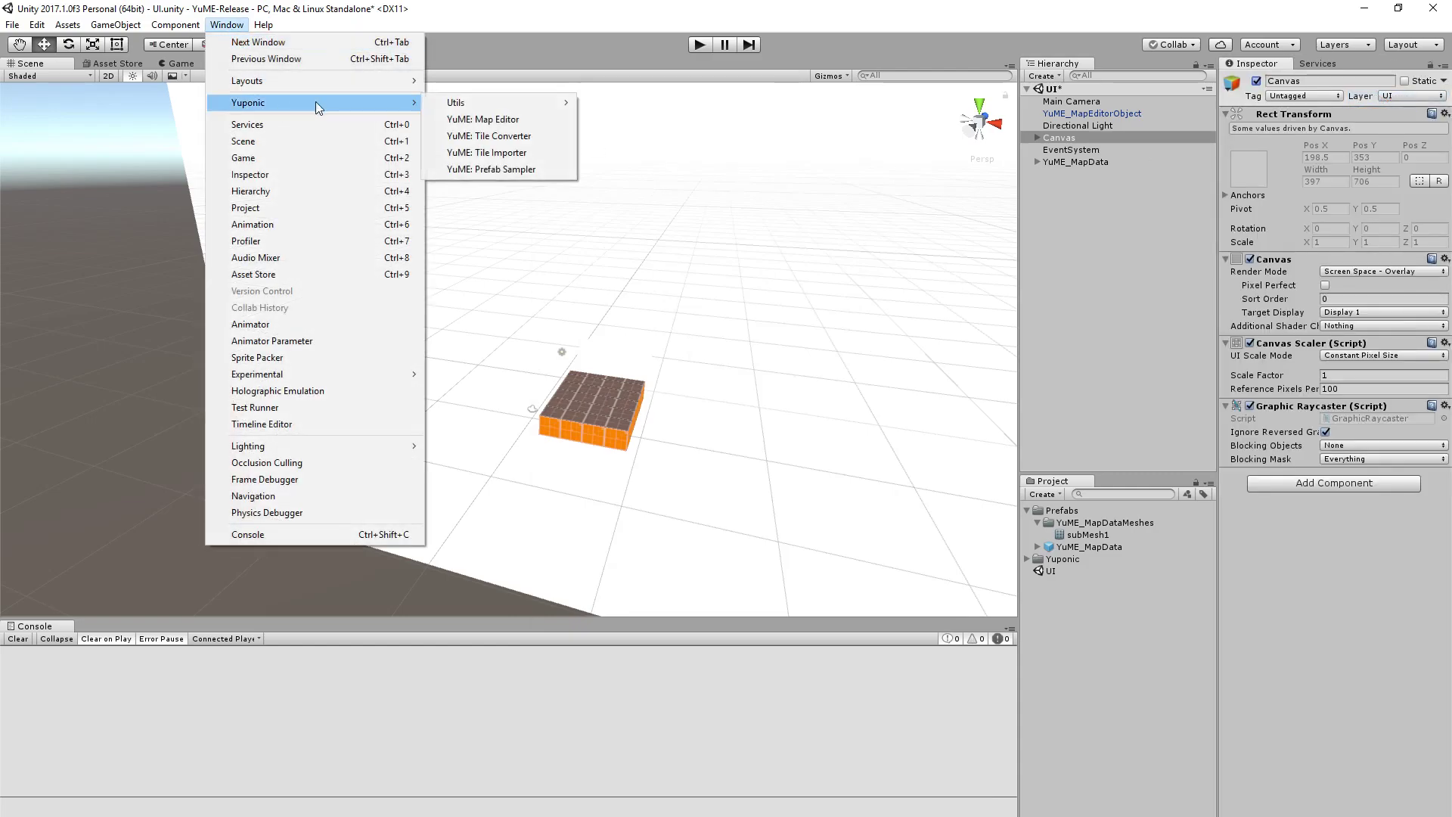
left_click(484, 121)
left_click_drag(634, 204, 1286, 75)
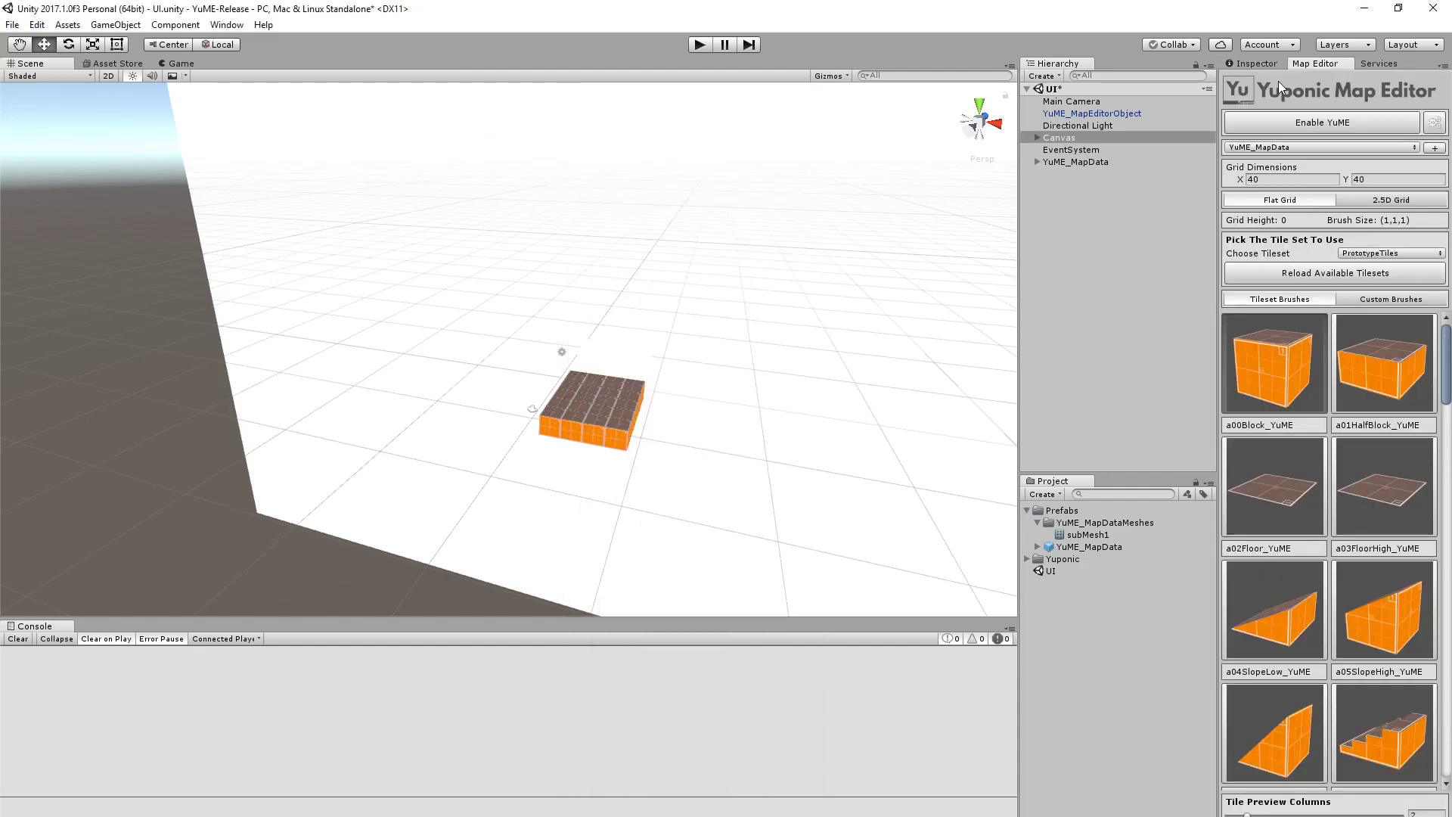
Enable YuME and inspect the complete tile map on its grid with the Canvas hidden
left_click(1341, 125)
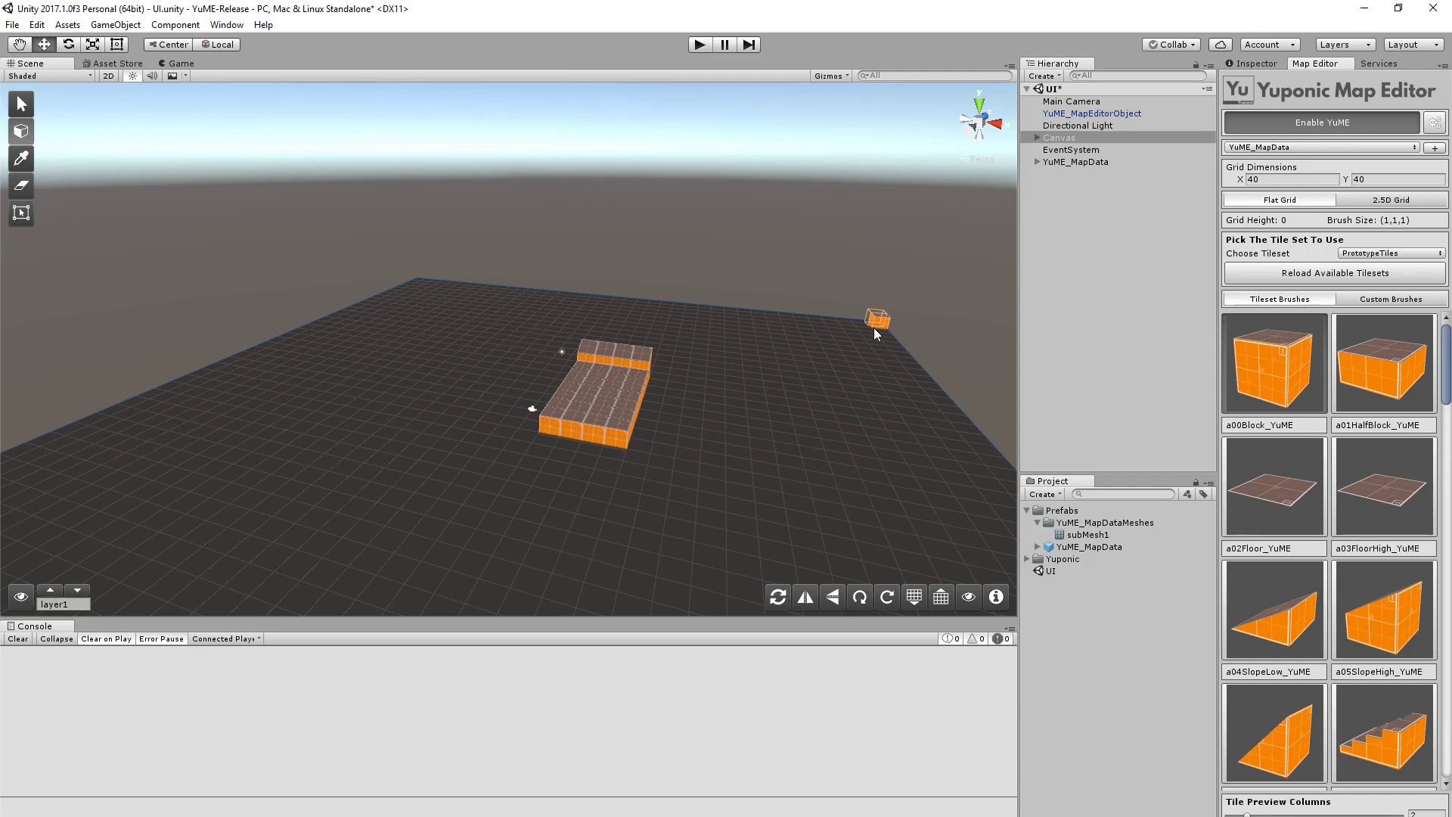
scroll(674, 402, "down", 3)
left_click_drag(688, 370, 681, 384, "alt")
middle_click_drag(567, 444, 603, 432)
scroll(605, 432, "up", 5)
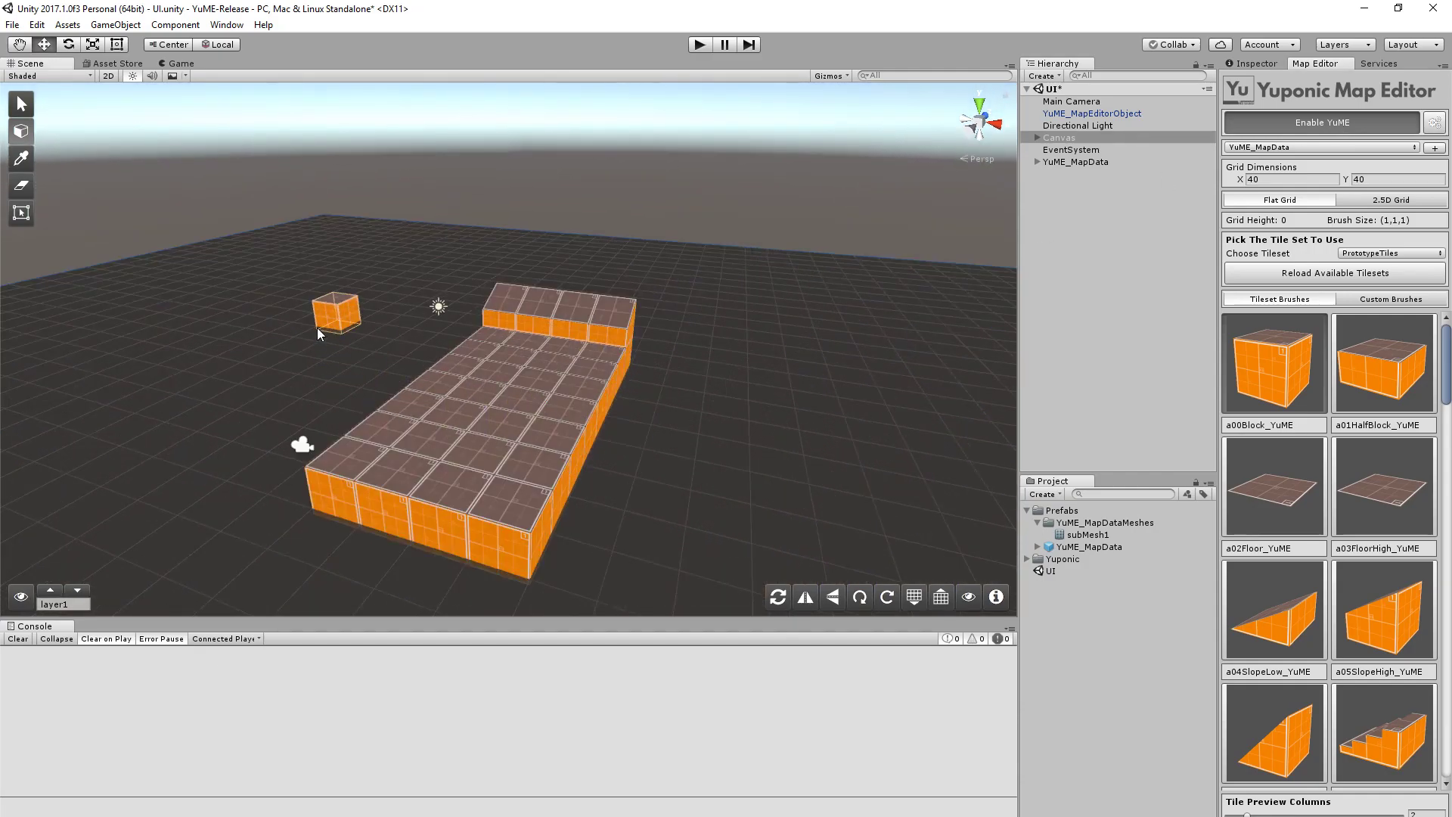
Select the YuME_MapData object and examine the tile map and its full grid from several distances
left_click(1078, 163)
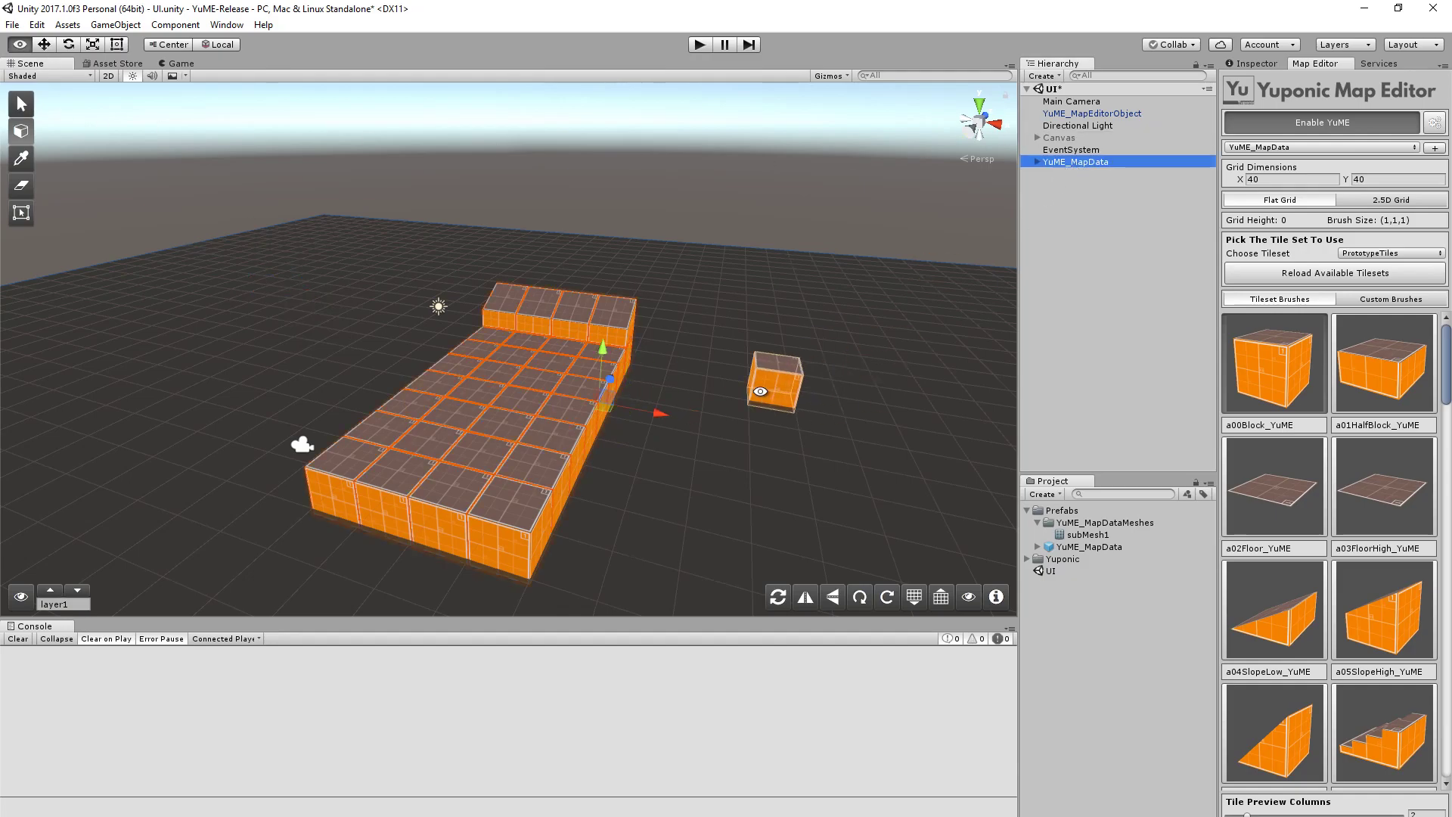
scroll(778, 401, "down", 5)
left_click_drag(752, 370, 583, 405, "alt")
scroll(573, 406, "down", 10)
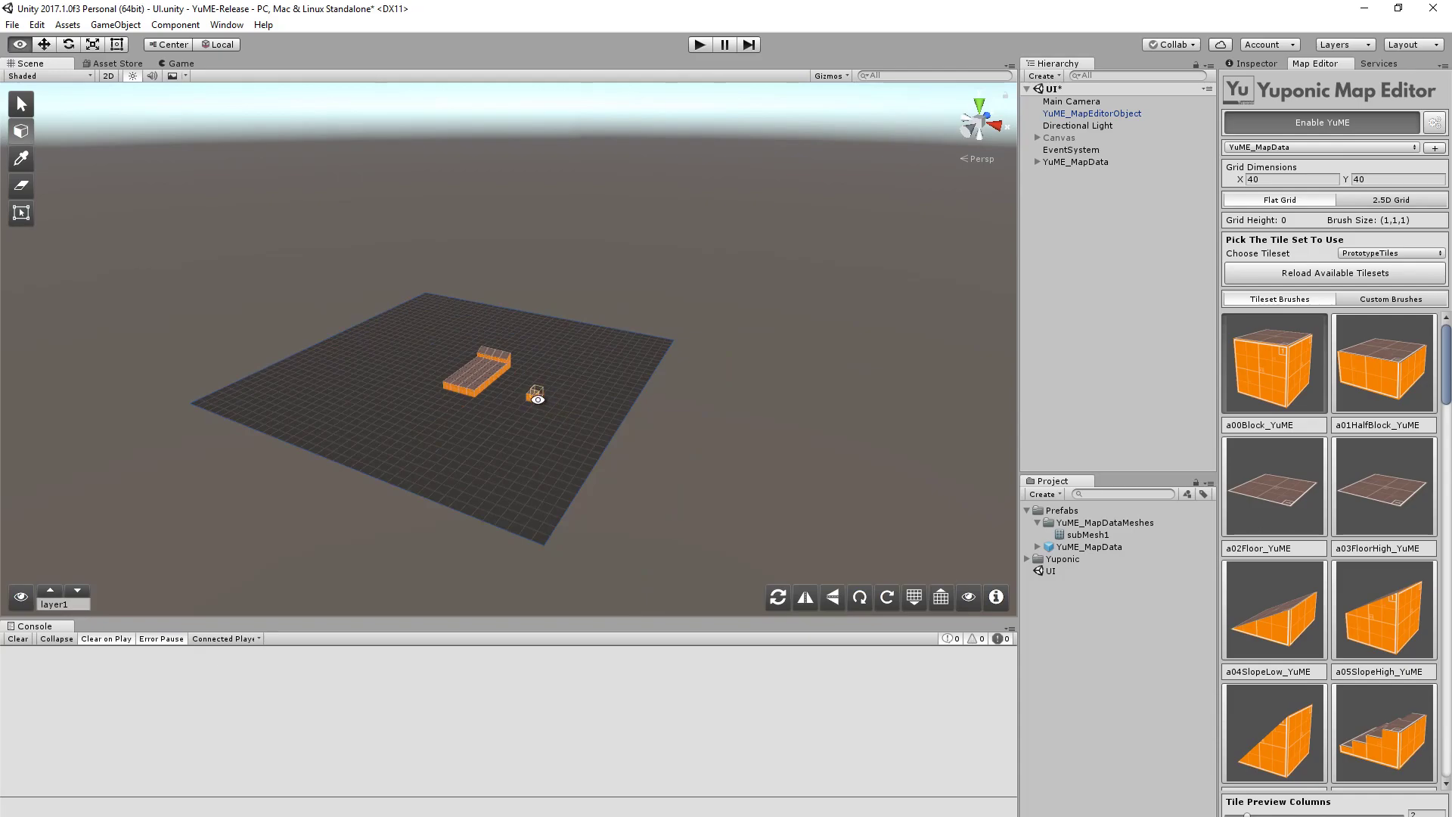
left_click_drag(538, 401, 635, 421, "alt")
scroll(636, 421, "up", 14, "alt")
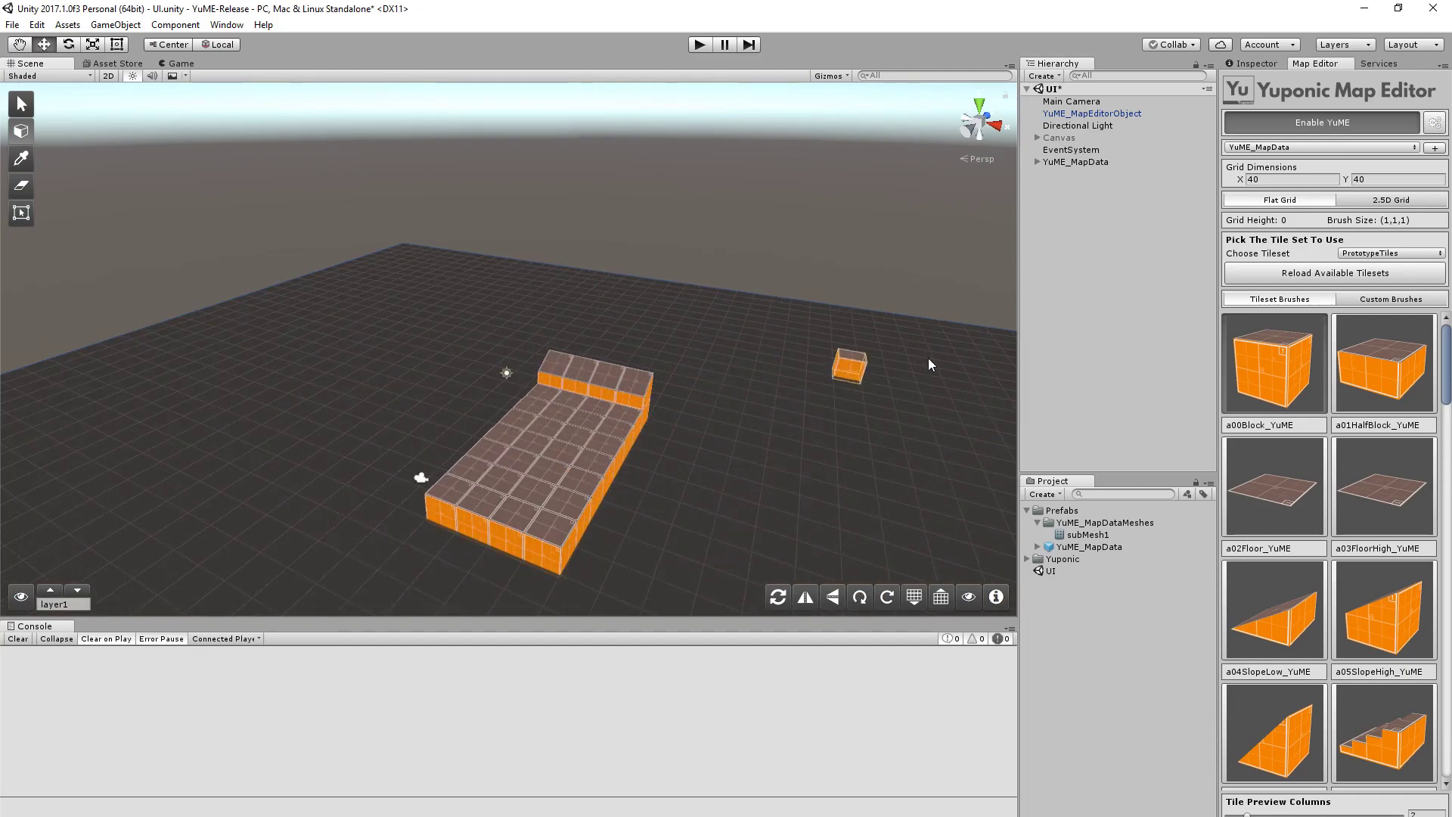
Disable YuME to look at the Canvas in the scene, and enable YuME again to view the tile map
left_click(1334, 128)
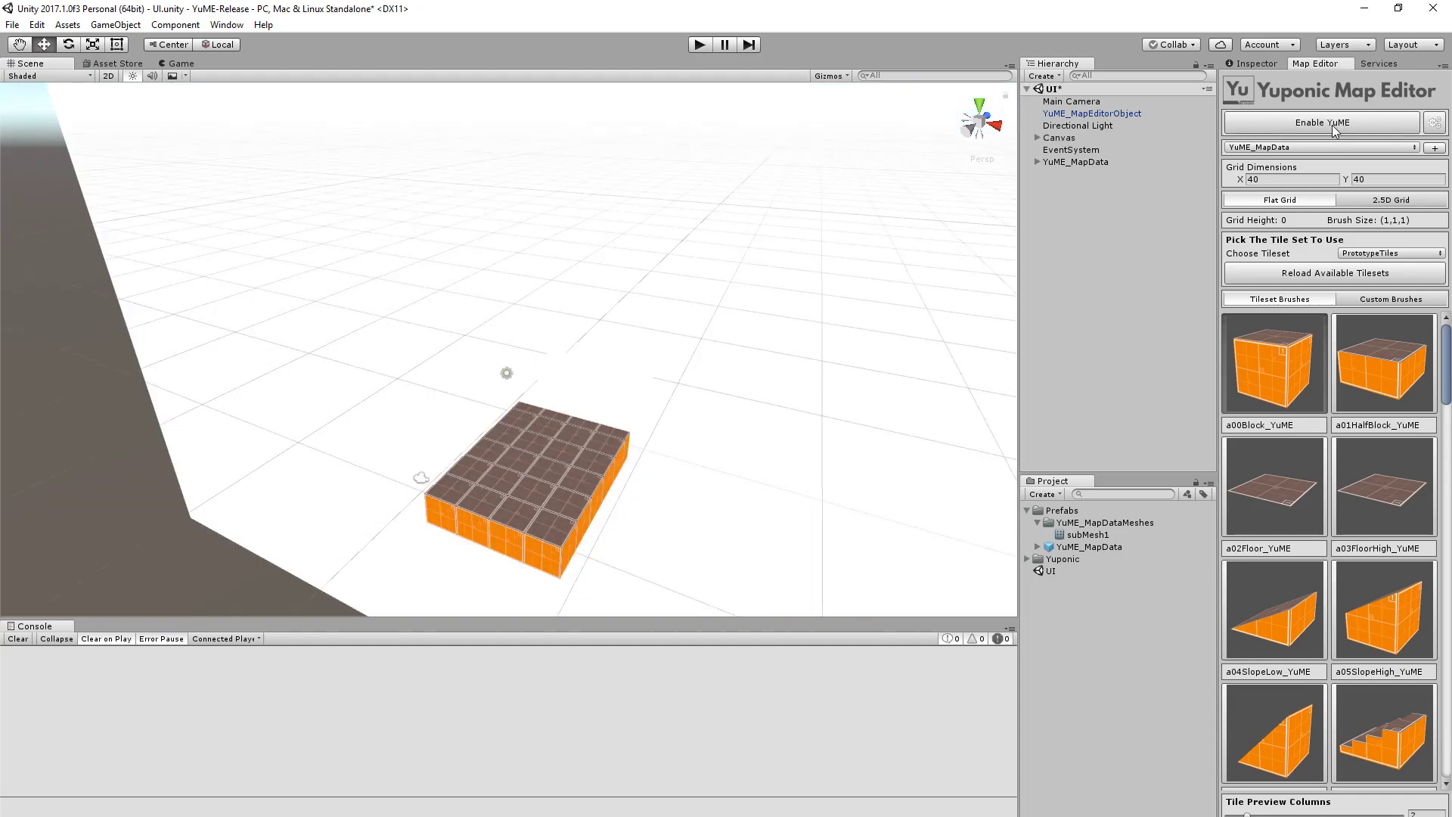
scroll(709, 265, "down", 8)
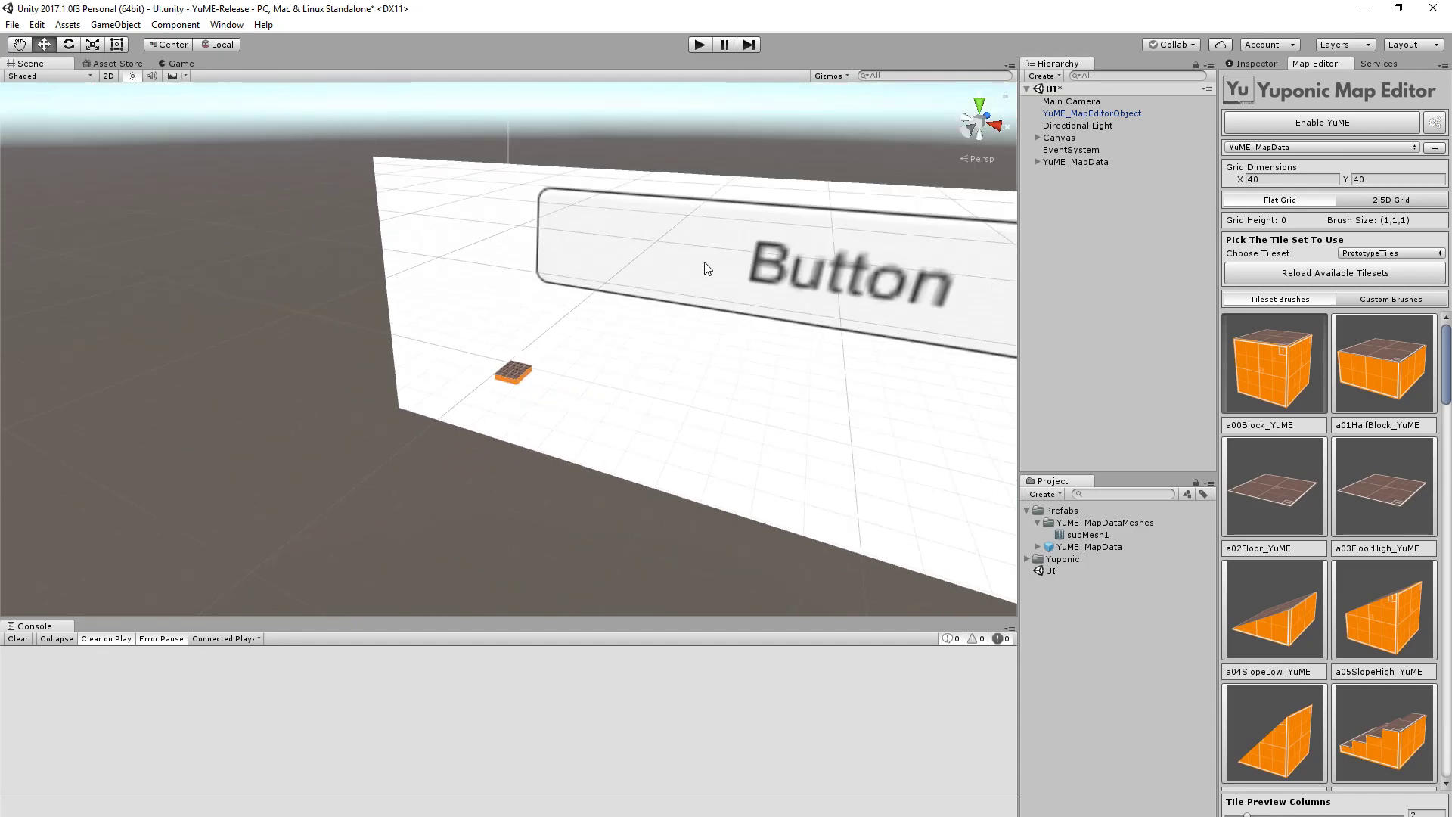
left_click(1286, 130)
scroll(605, 397, "up", 5, "alt")
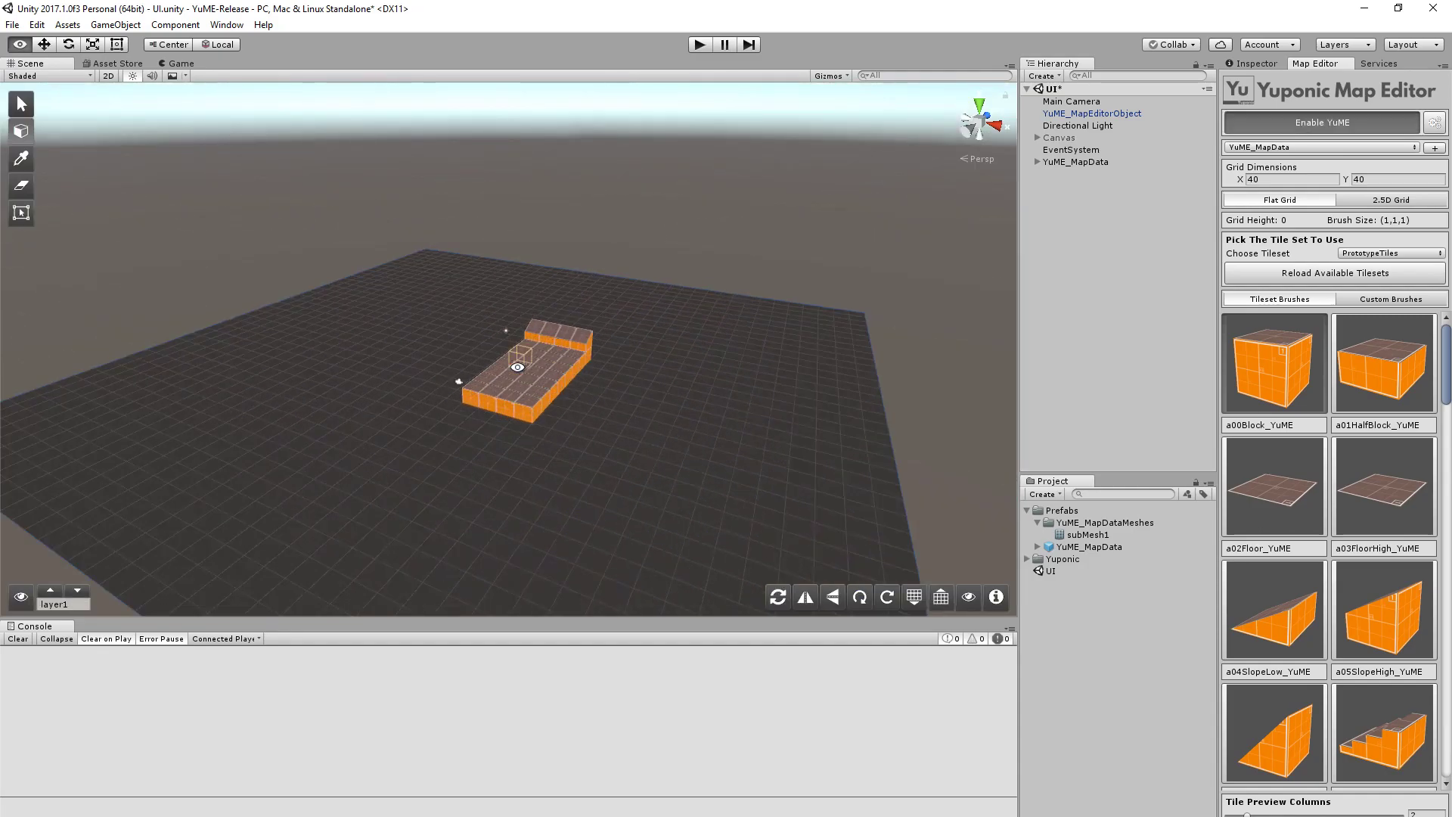
scroll(518, 367, "up", 2, "alt")
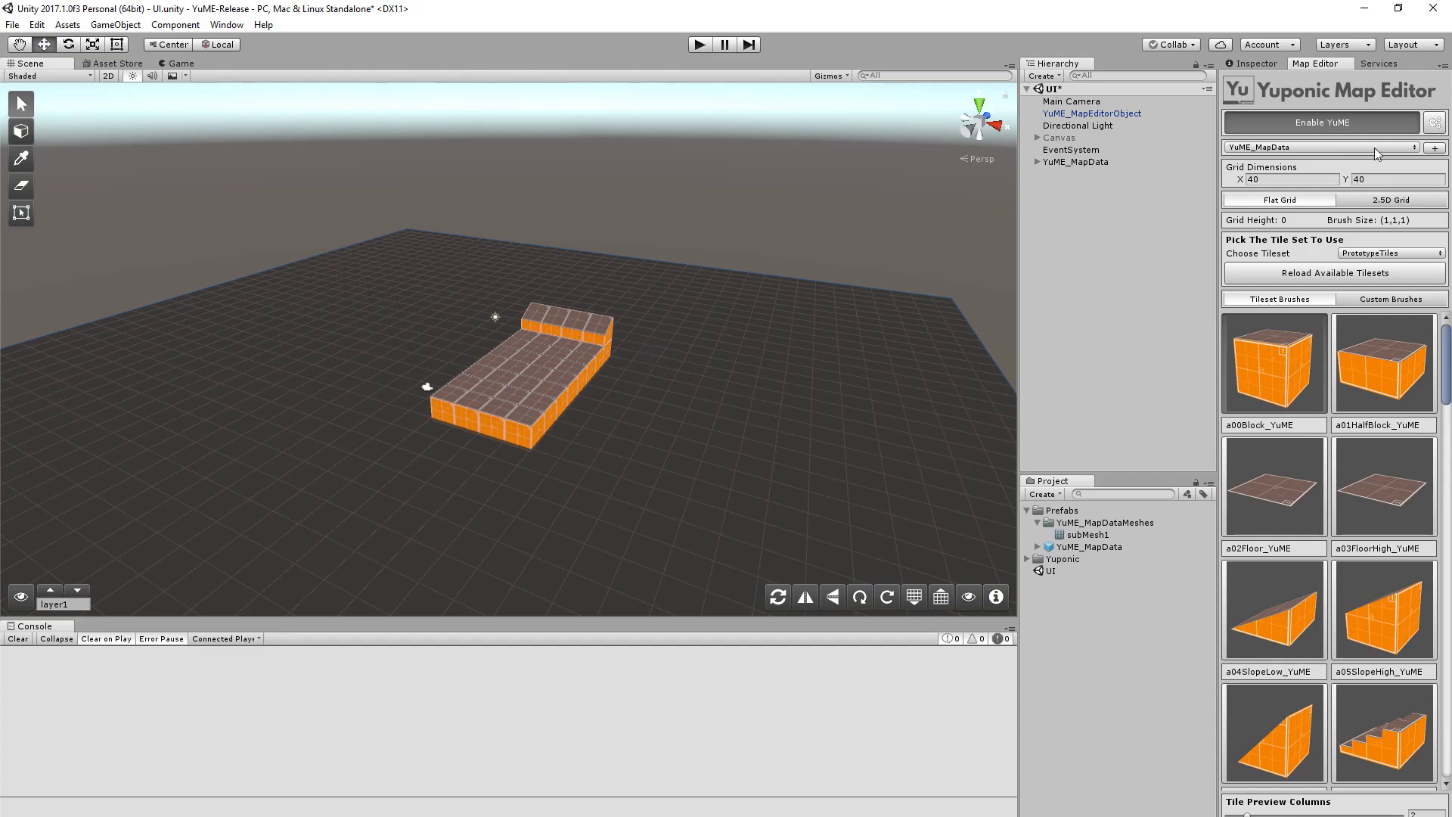
Set the grid offset to 0.001 in the editor configuration, close it and switch YuME off and on again
left_click(1435, 123)
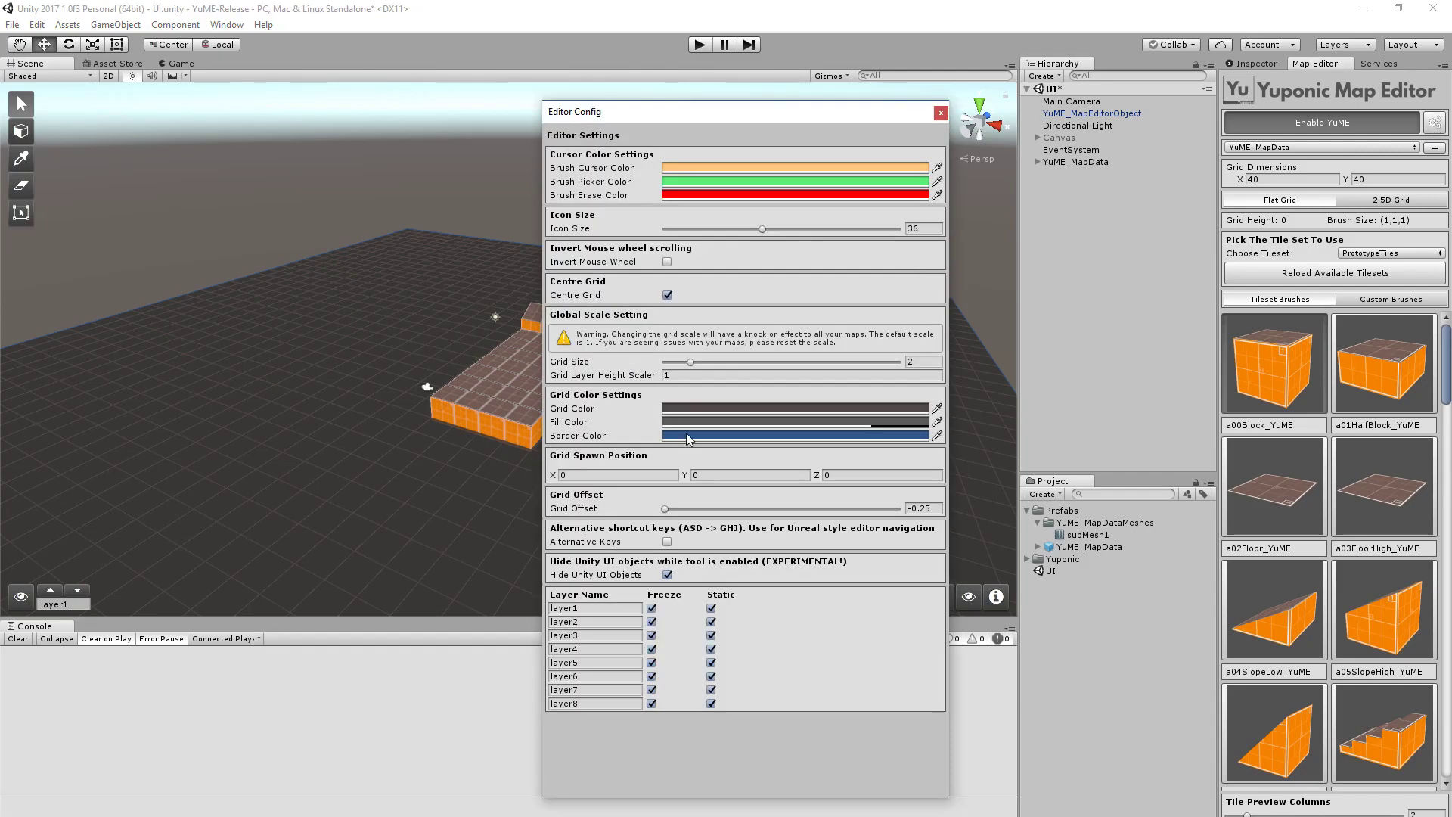
mouse_move(667, 510)
left_mouse_down()
mouse_move(875, 514)
mouse_move(678, 520)
mouse_move(782, 518)
left_mouse_up()
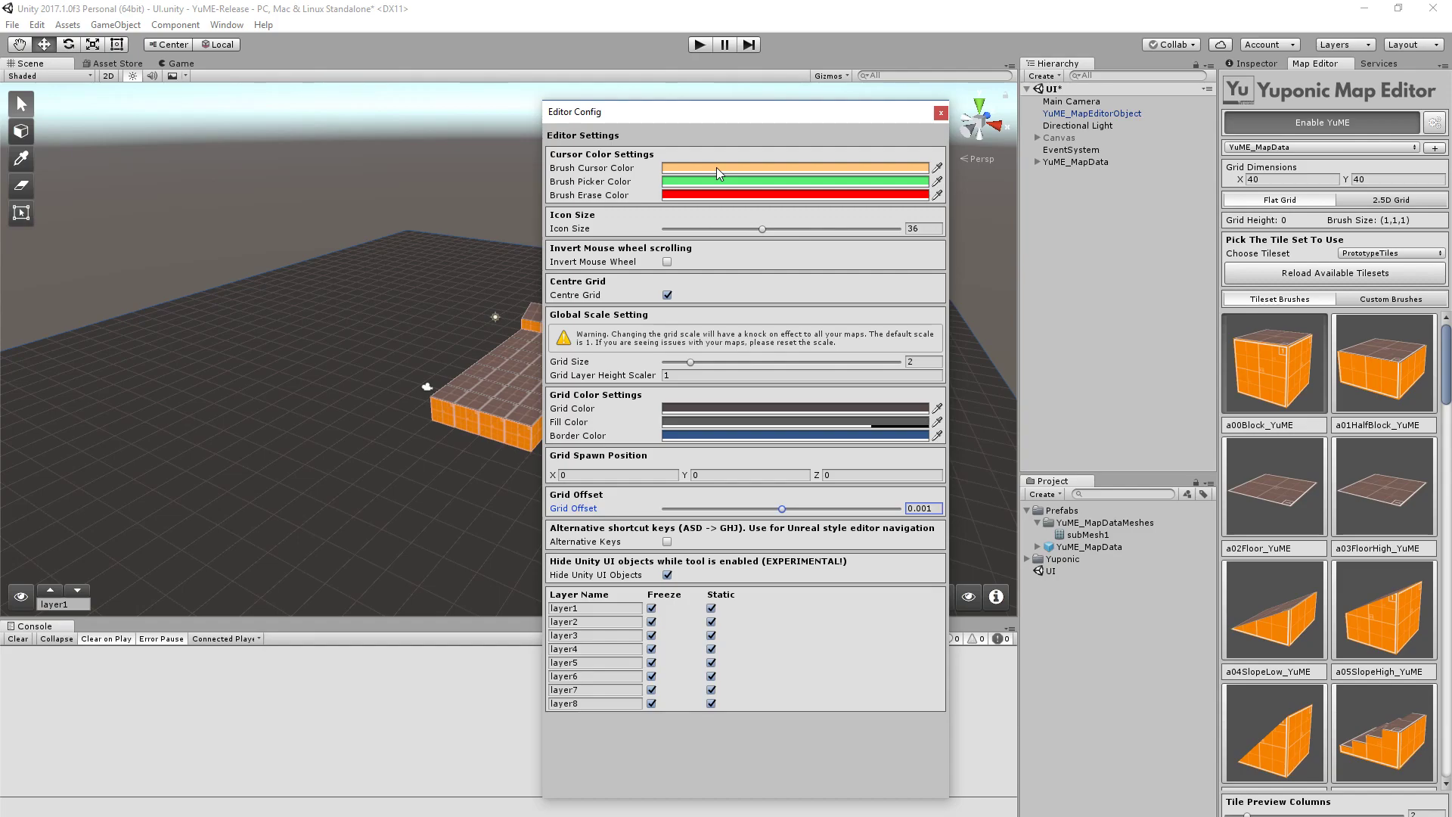
left_click(940, 113)
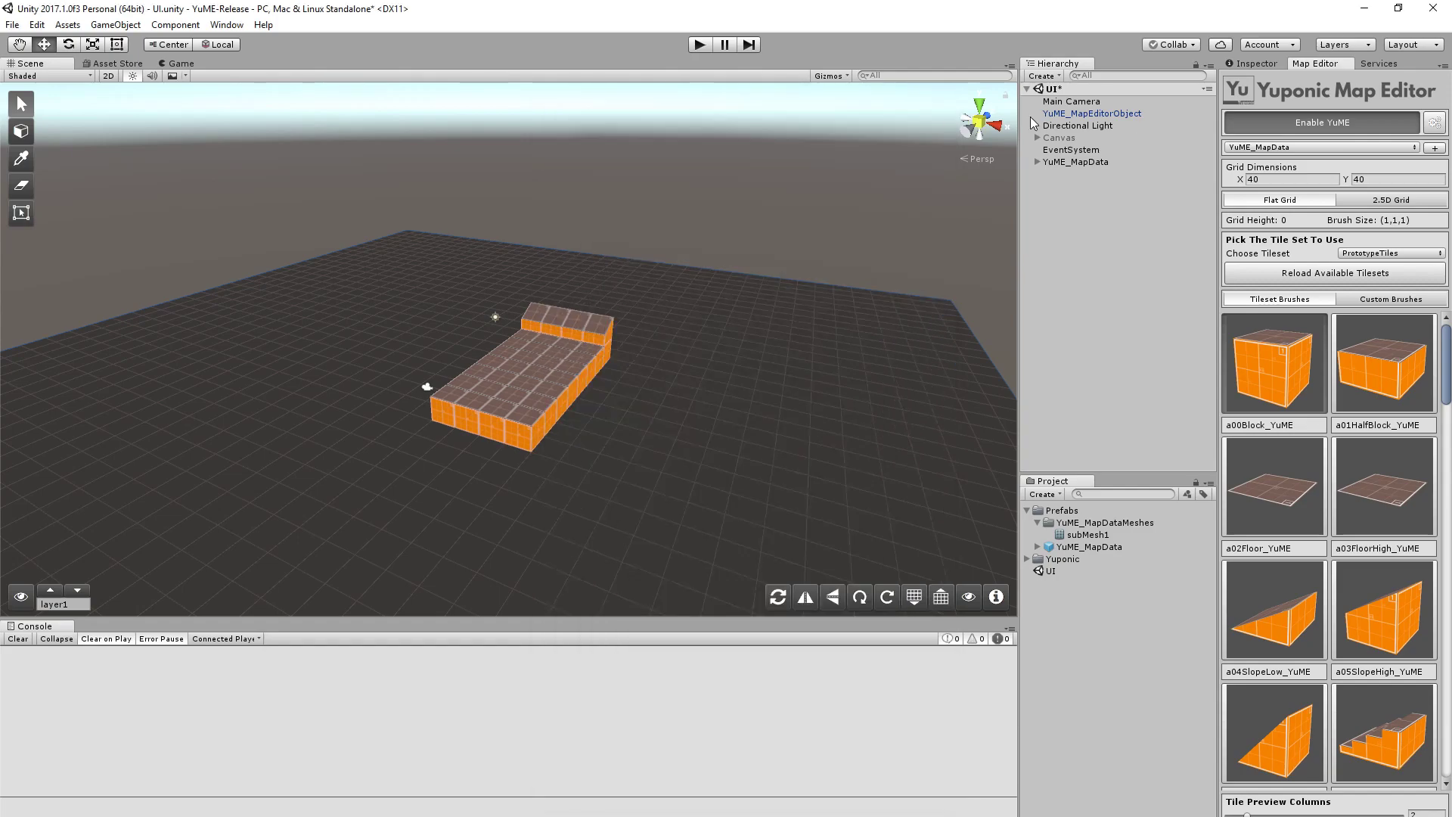
left_click(1336, 125)
left_click(1337, 124)
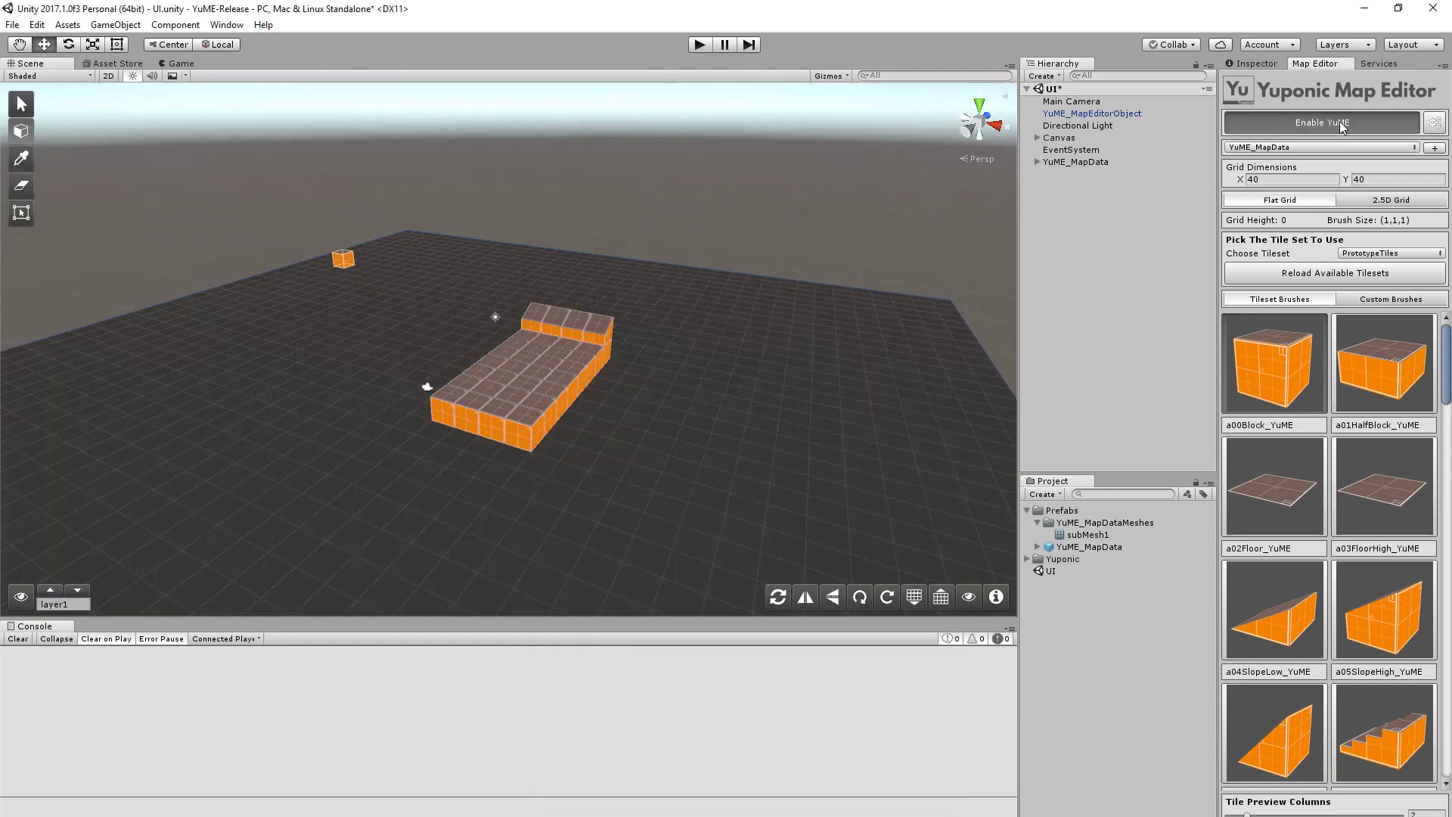
Set the grid offset to -0.25 in the editor configuration, close it and switch YuME off and on again
left_click(1434, 123)
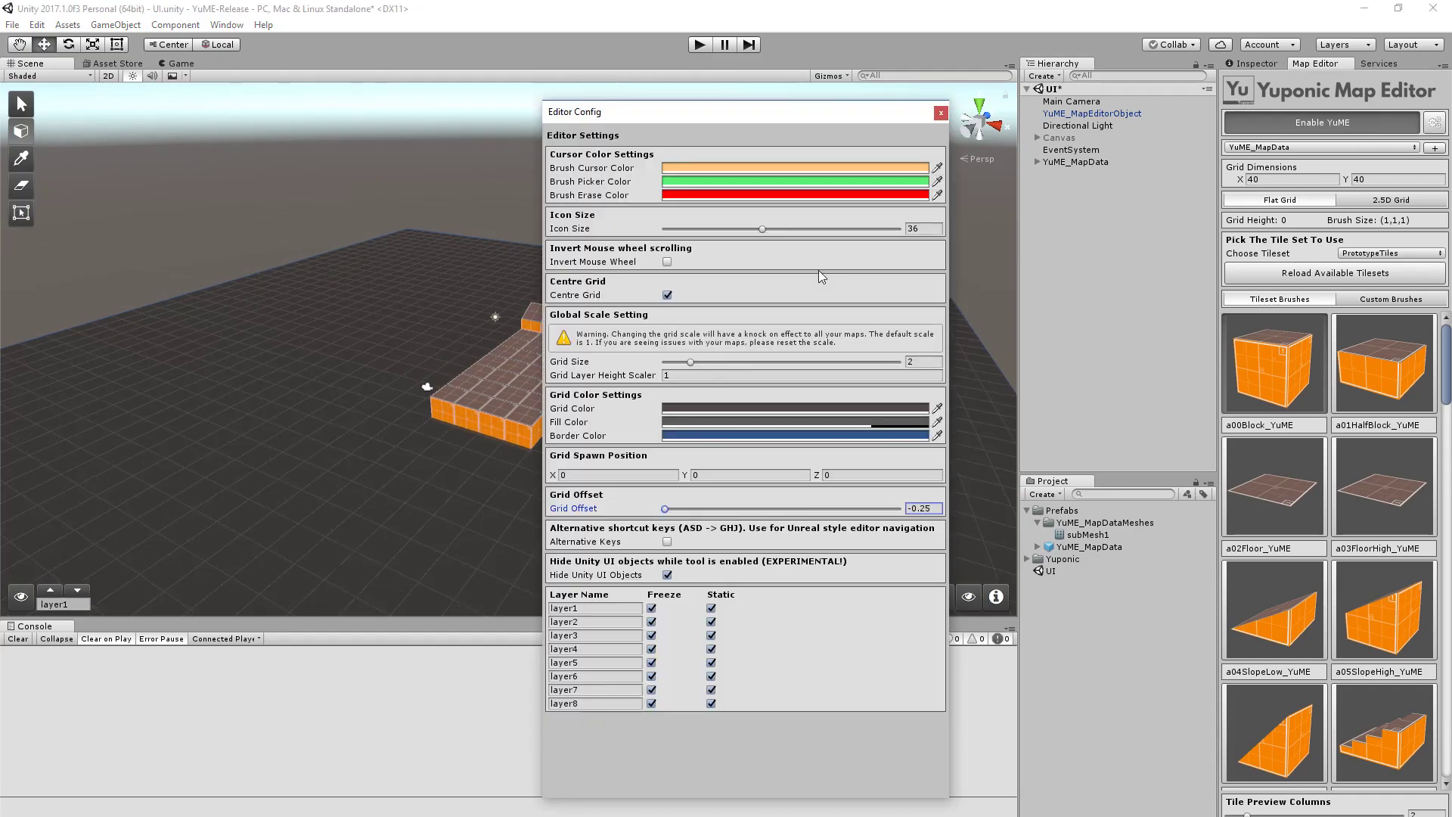
left_click(940, 114)
left_click(1314, 127)
left_click(1308, 124)
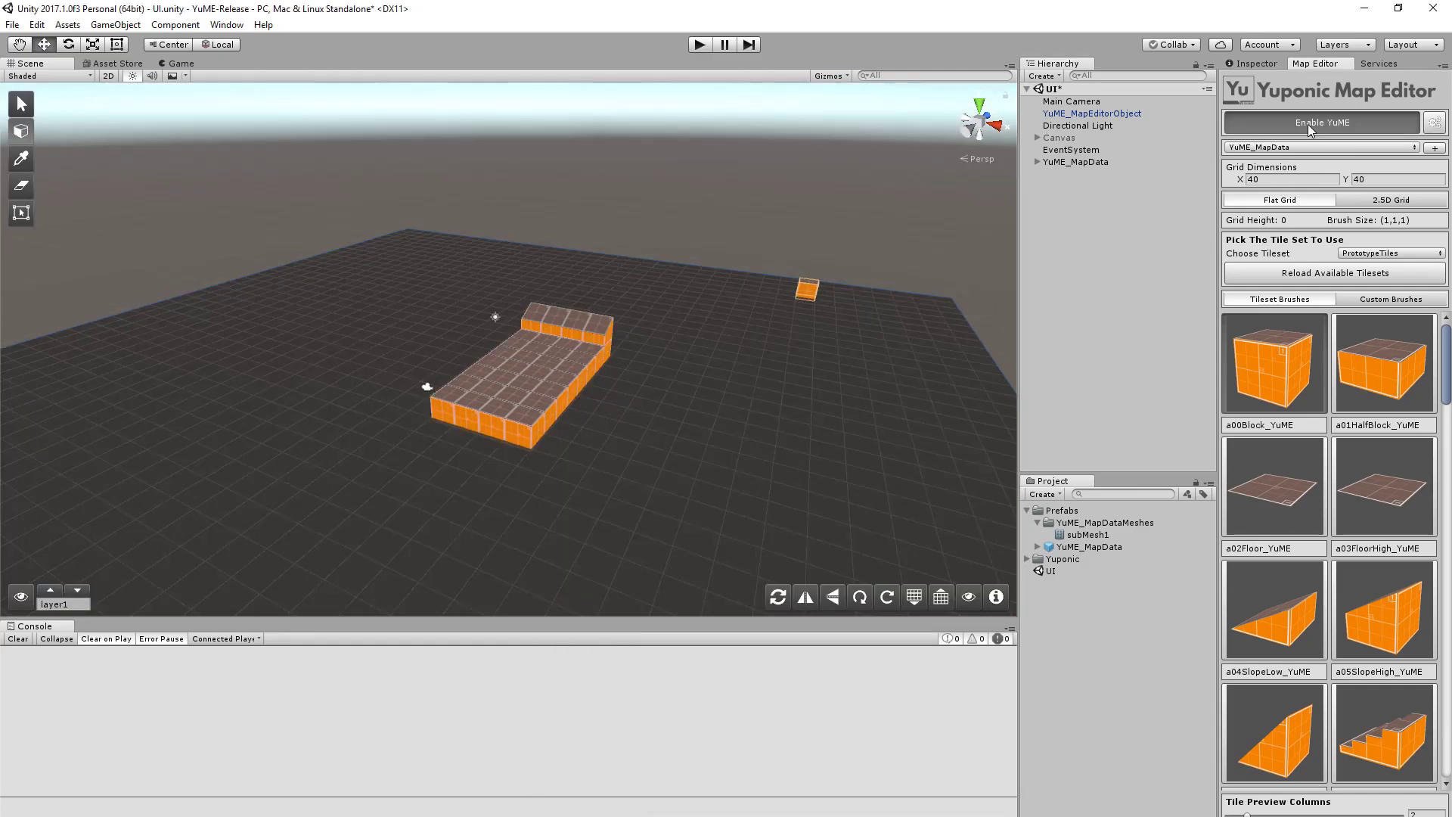
Inspect the tile map up close and disable YuME to show the Canvas again
scroll(630, 431, "up", 3)
mouse_move(546, 452)
middle_mouse_down()
mouse_move(641, 430)
mouse_move(630, 422)
middle_mouse_up()
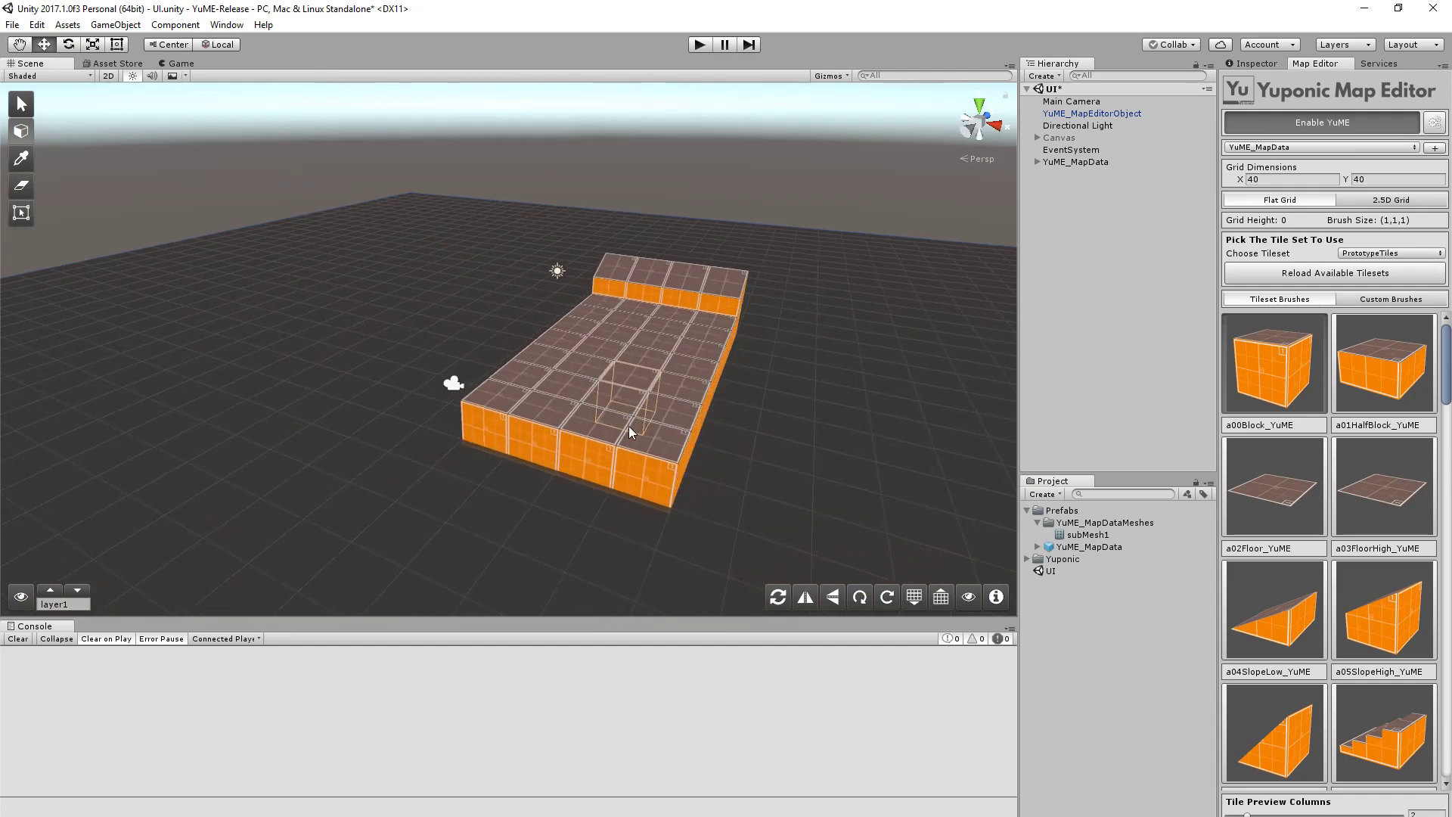
left_click(1358, 121)
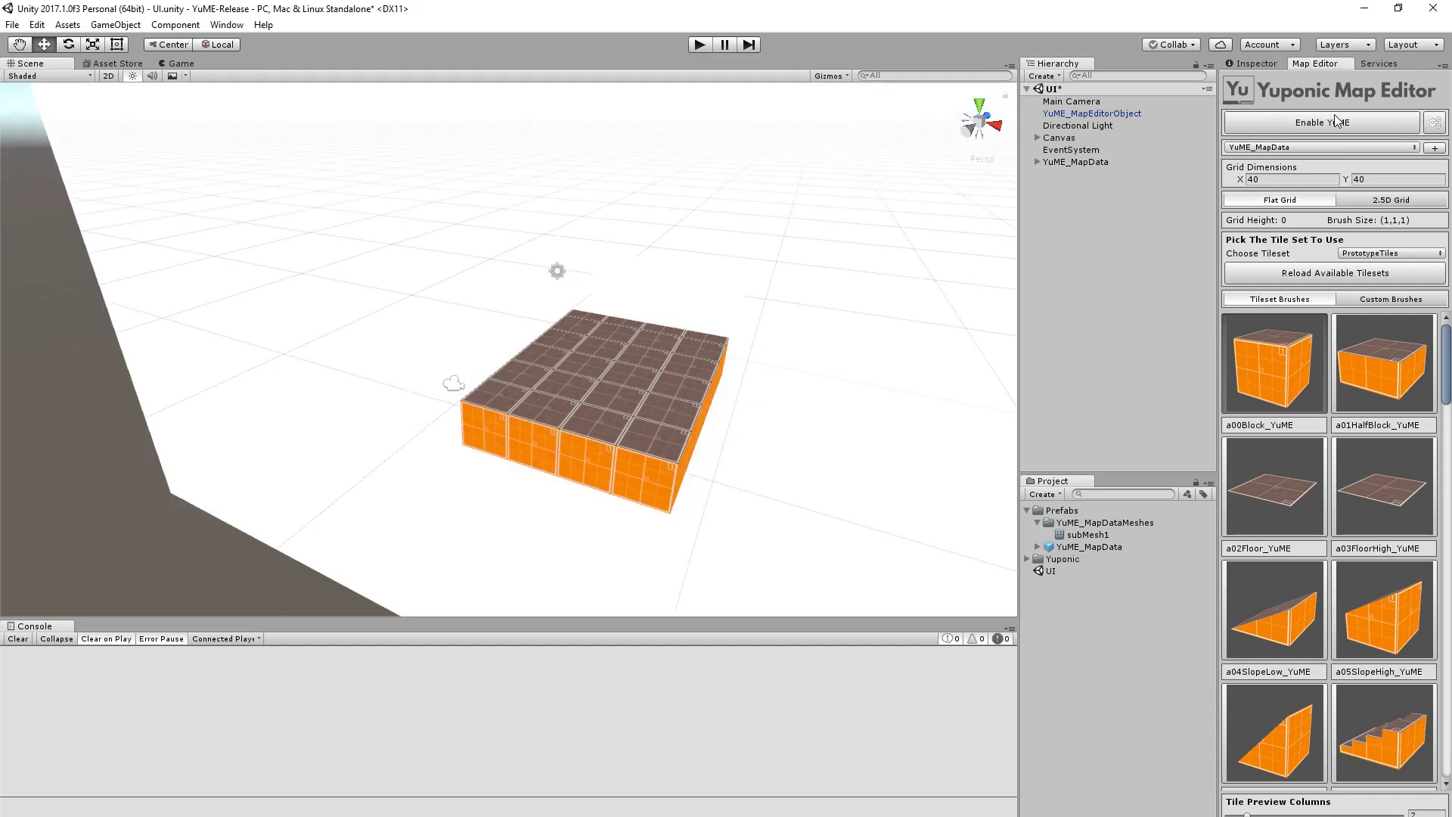